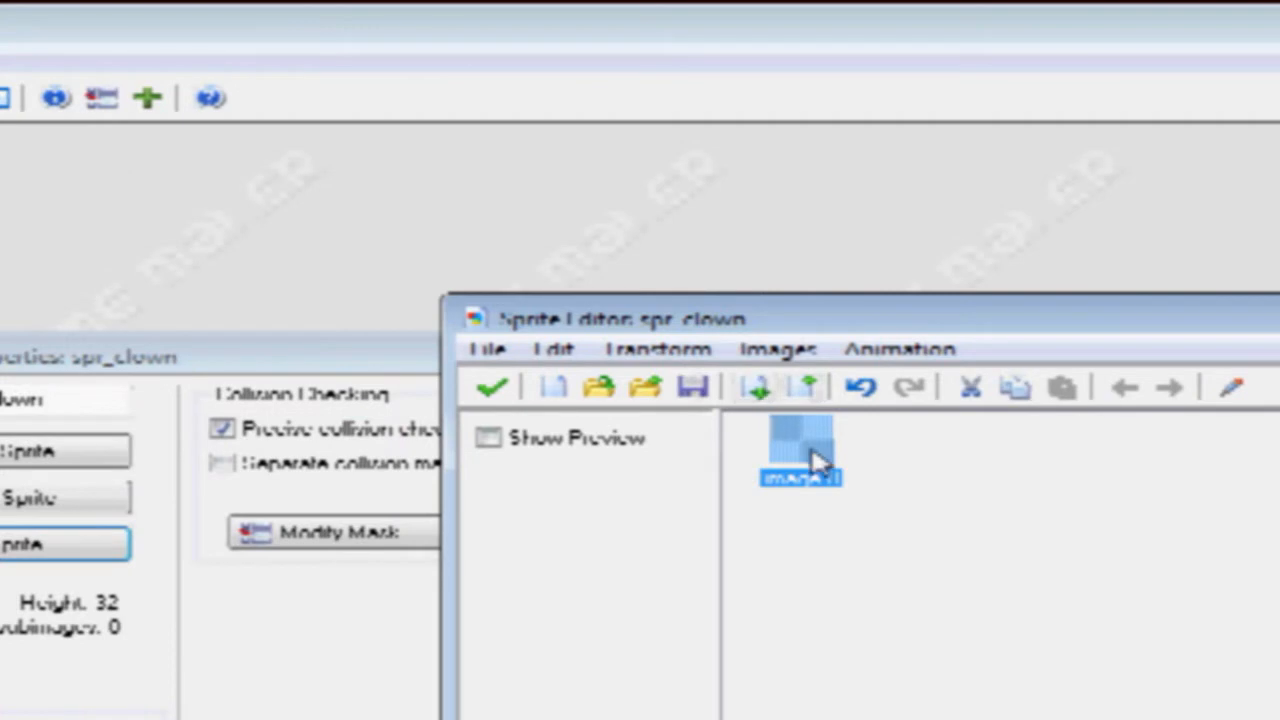
Step: Open the blank image of spr_clown and draw a filled black circle across the whole canvas
double_click(815, 460)
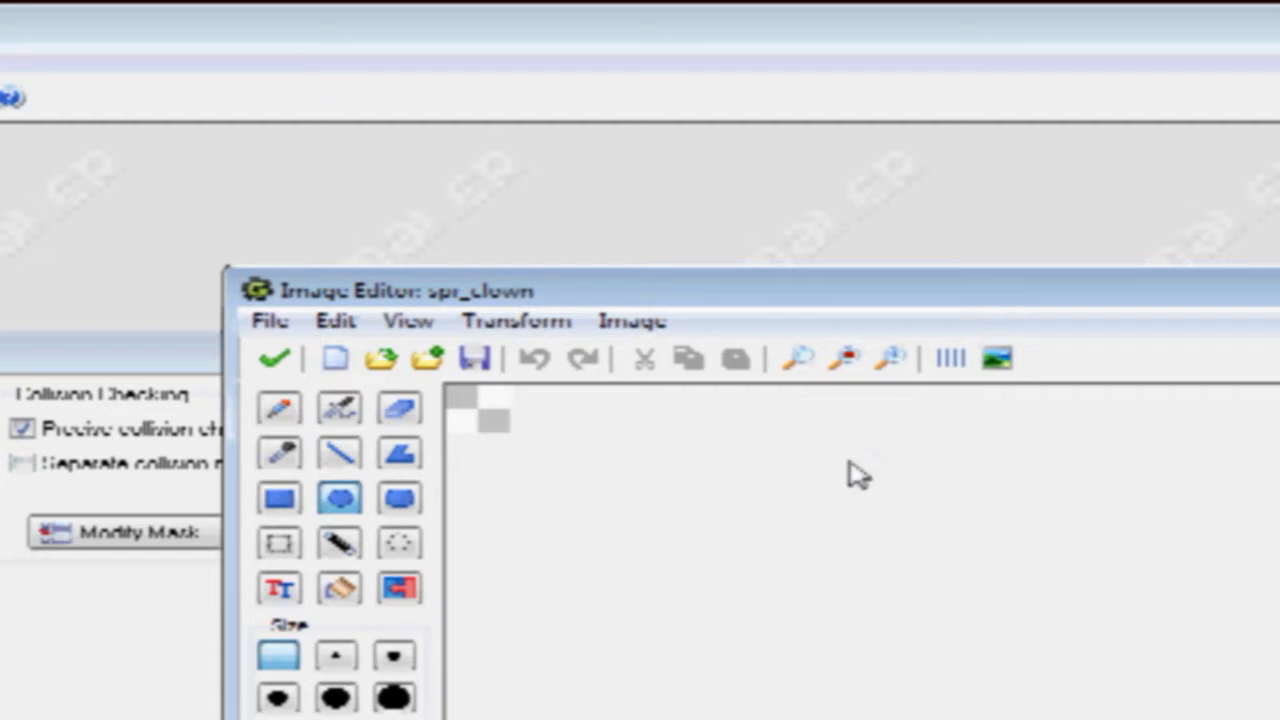
click(893, 360)
click(898, 368)
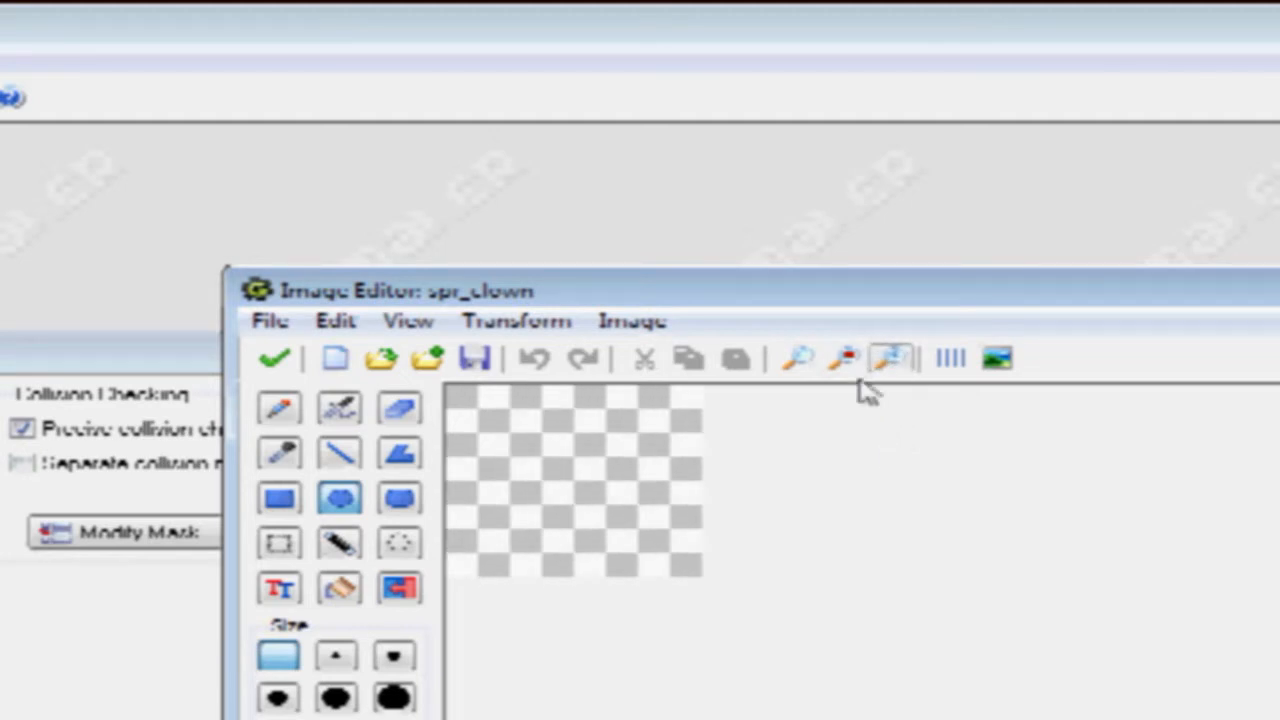
click(457, 394)
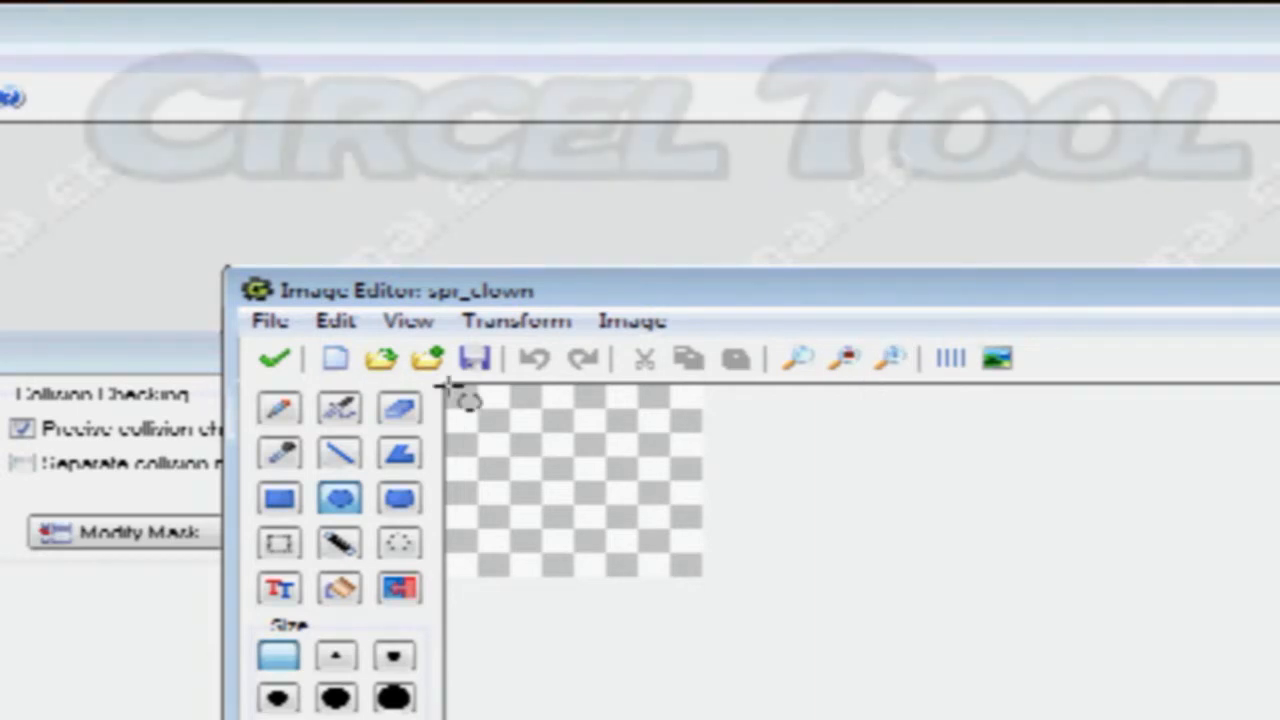
drag(452, 392, 697, 560)
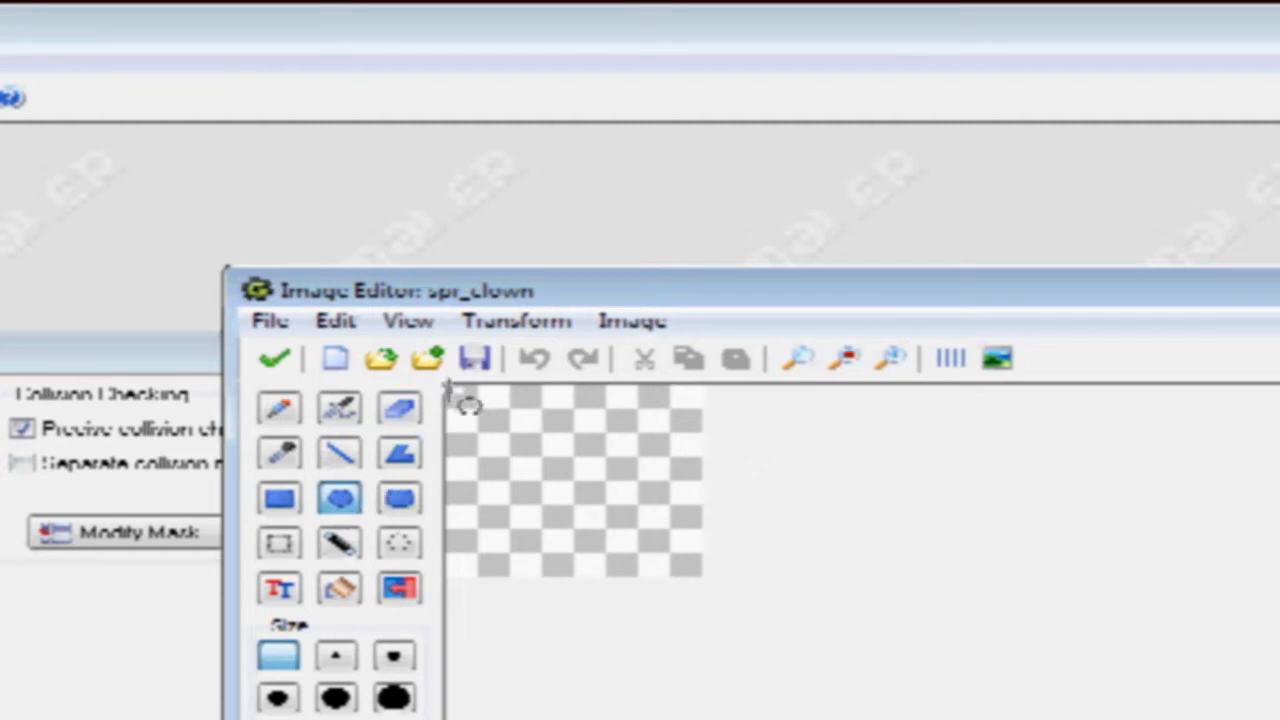
drag(450, 386, 662, 552)
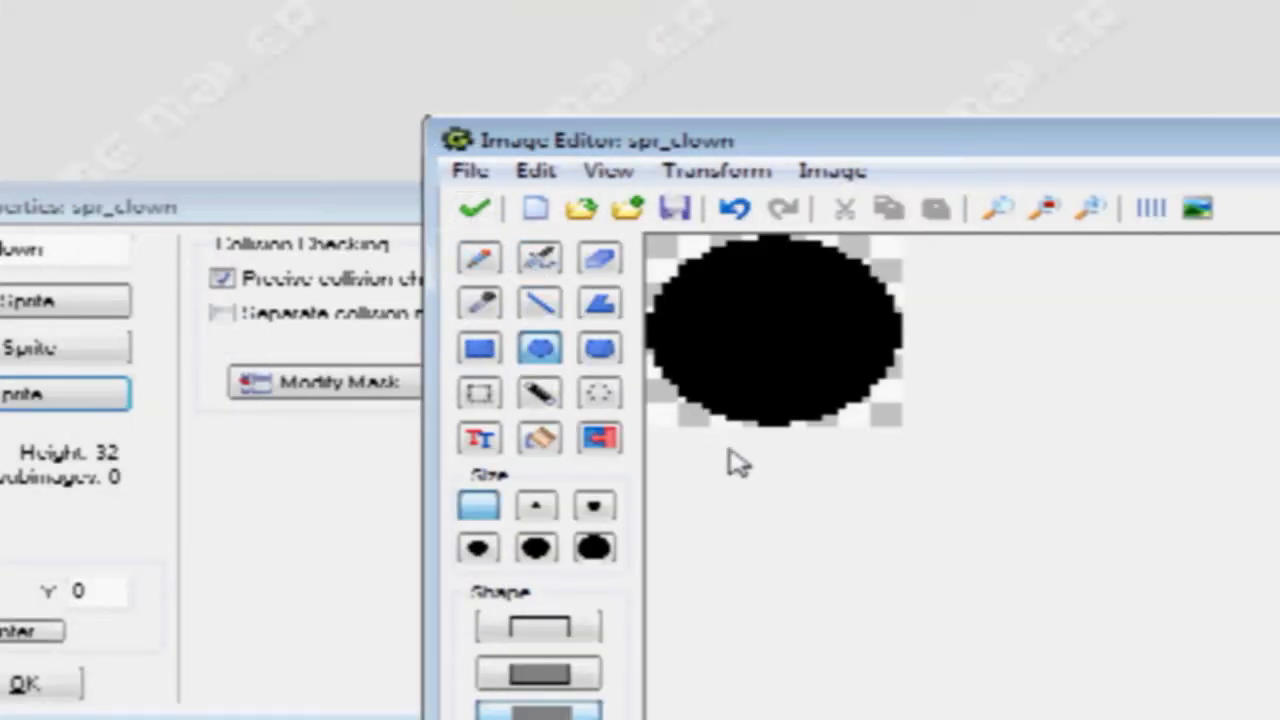
Step: Pencil a white curved outline inside the black circle and save the finished spr_clown sprite
click(478, 262)
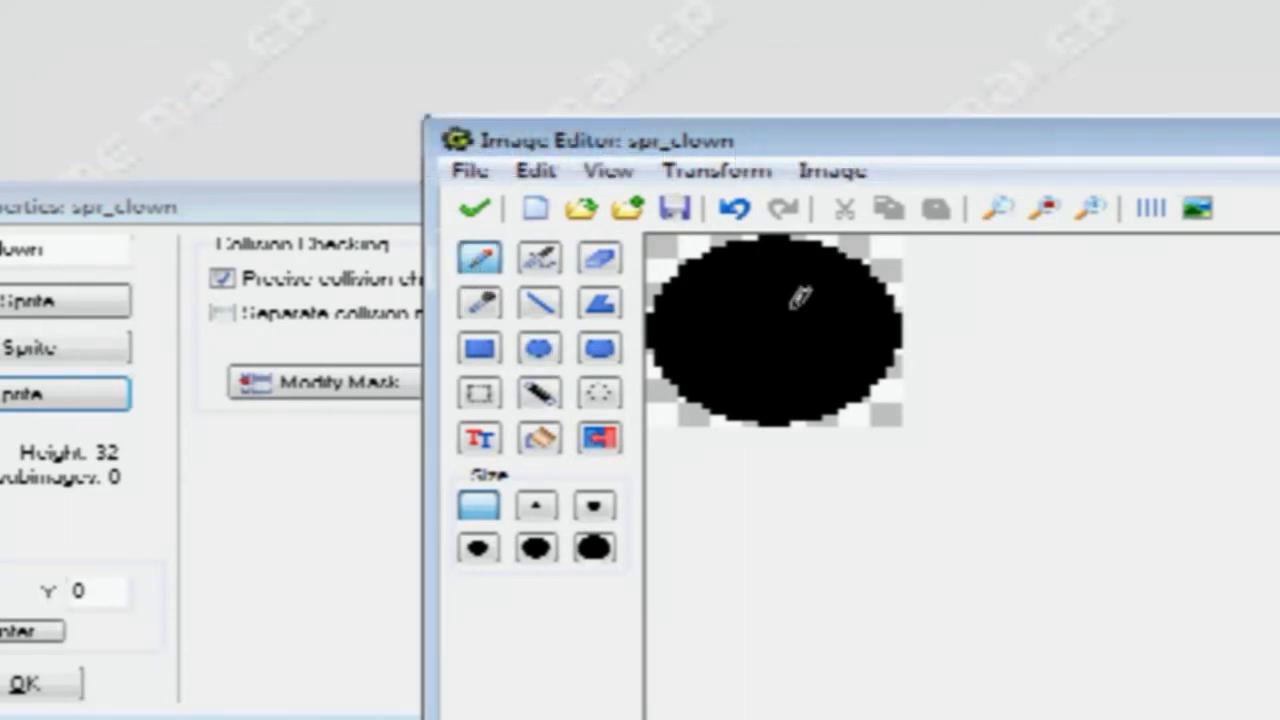
mouse_move(838, 262)
mouse_down()
mouse_move(768, 262)
mouse_move(690, 300)
mouse_move(688, 358)
mouse_move(812, 374)
mouse_up()
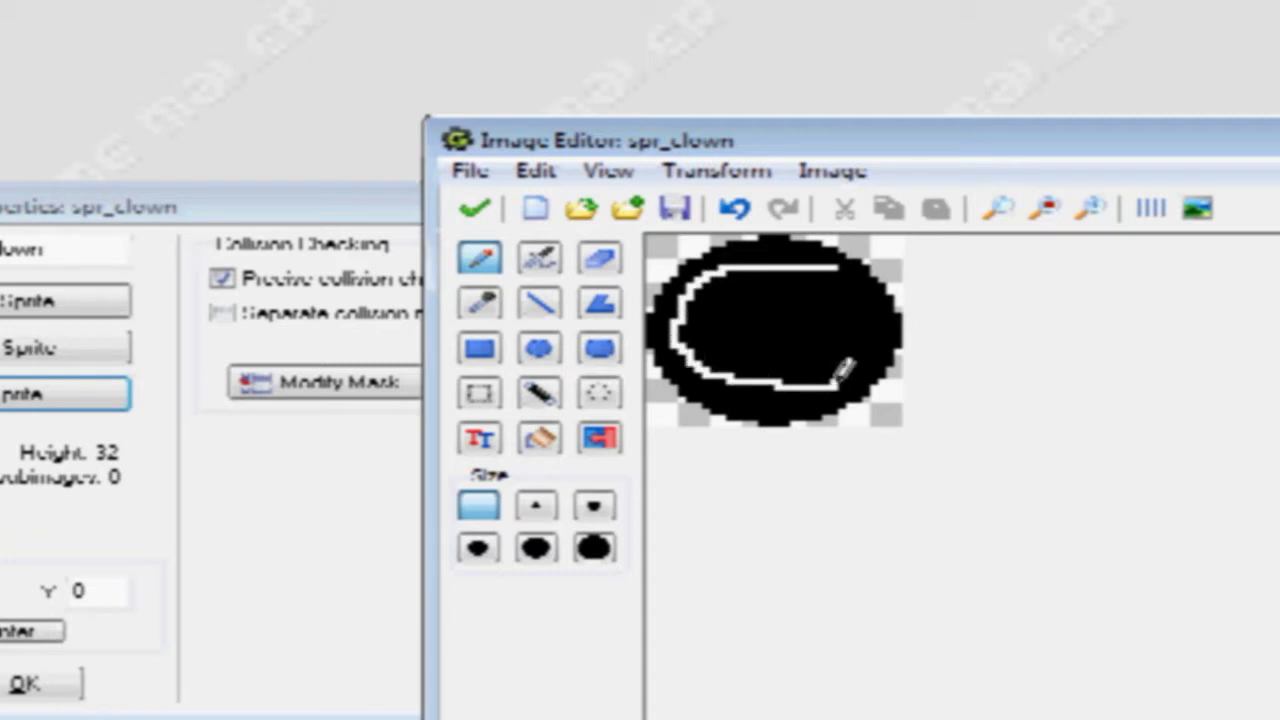
click(478, 210)
click(490, 241)
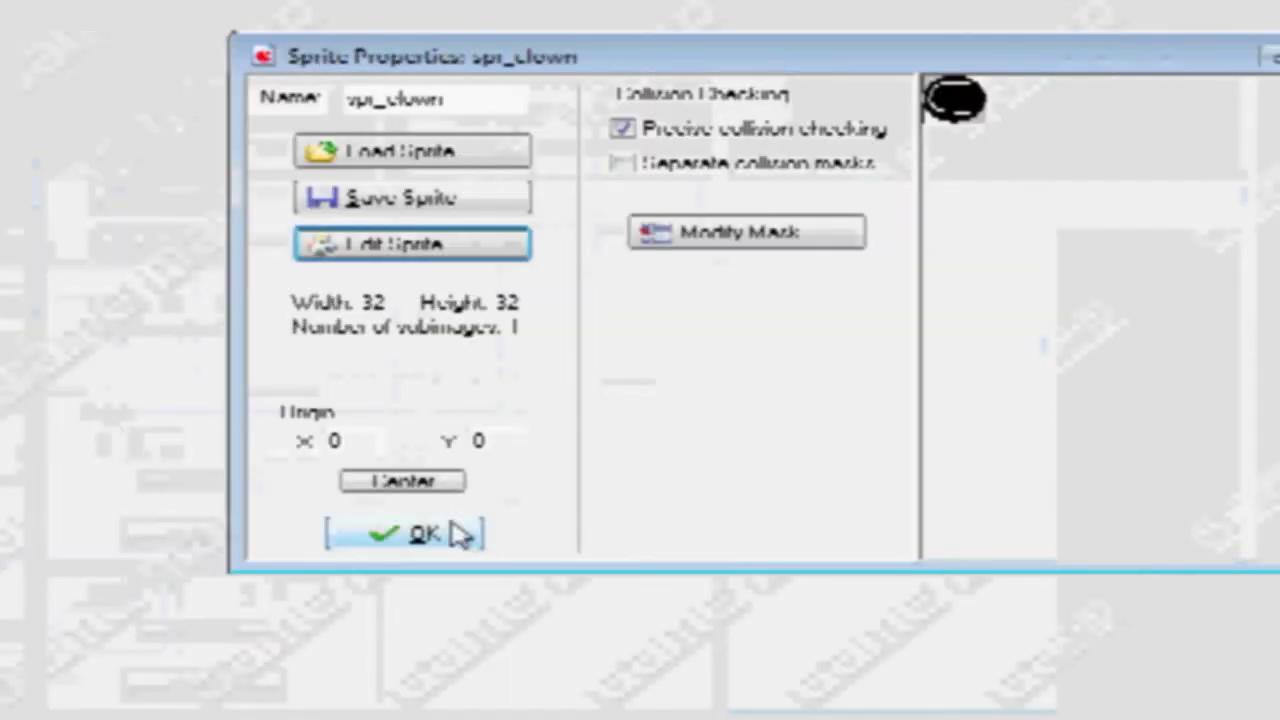
click(455, 534)
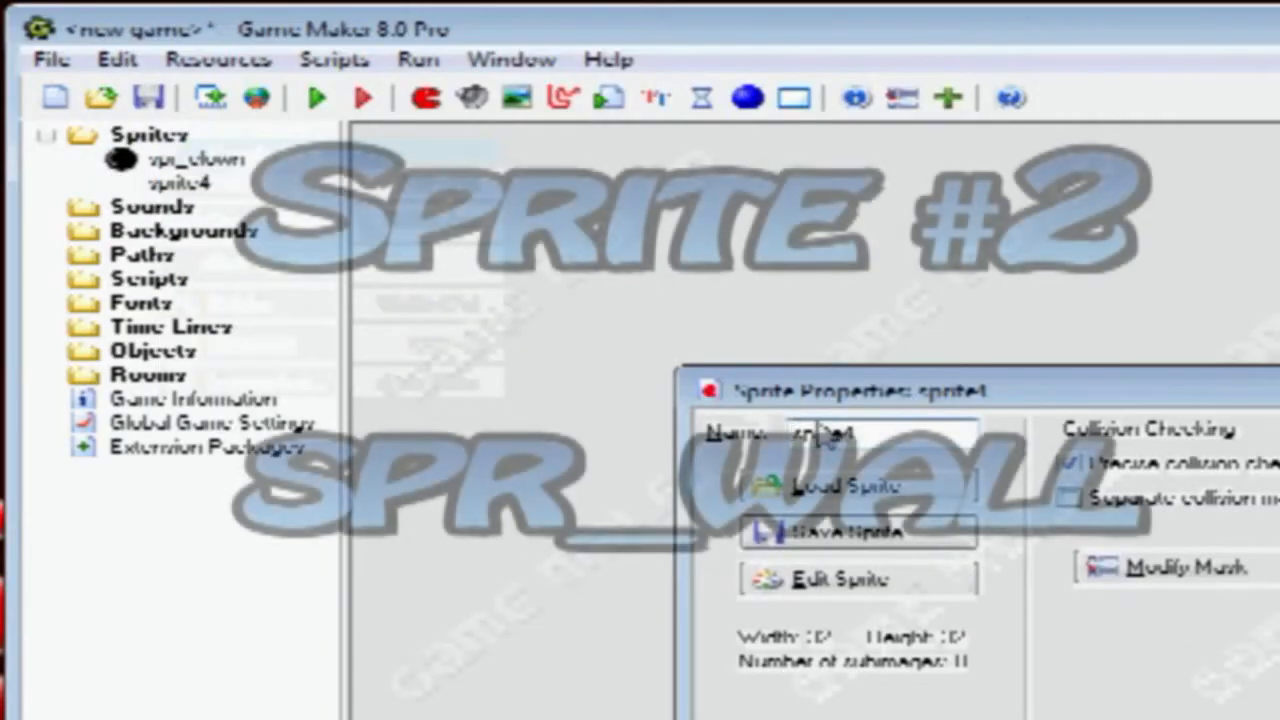
Step: Name the new sprite spr_wall, add a blank image to it and open that image for editing
text(spr_)
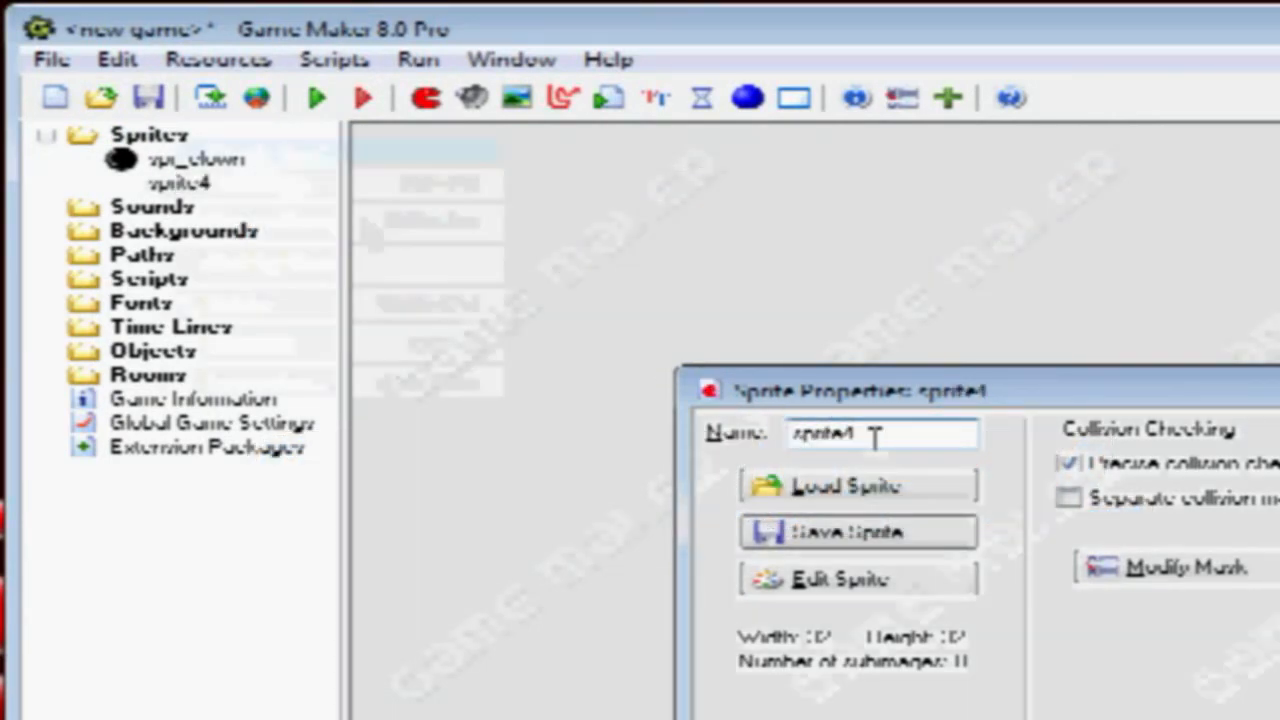
drag(875, 437, 714, 432)
text(spr_wall)
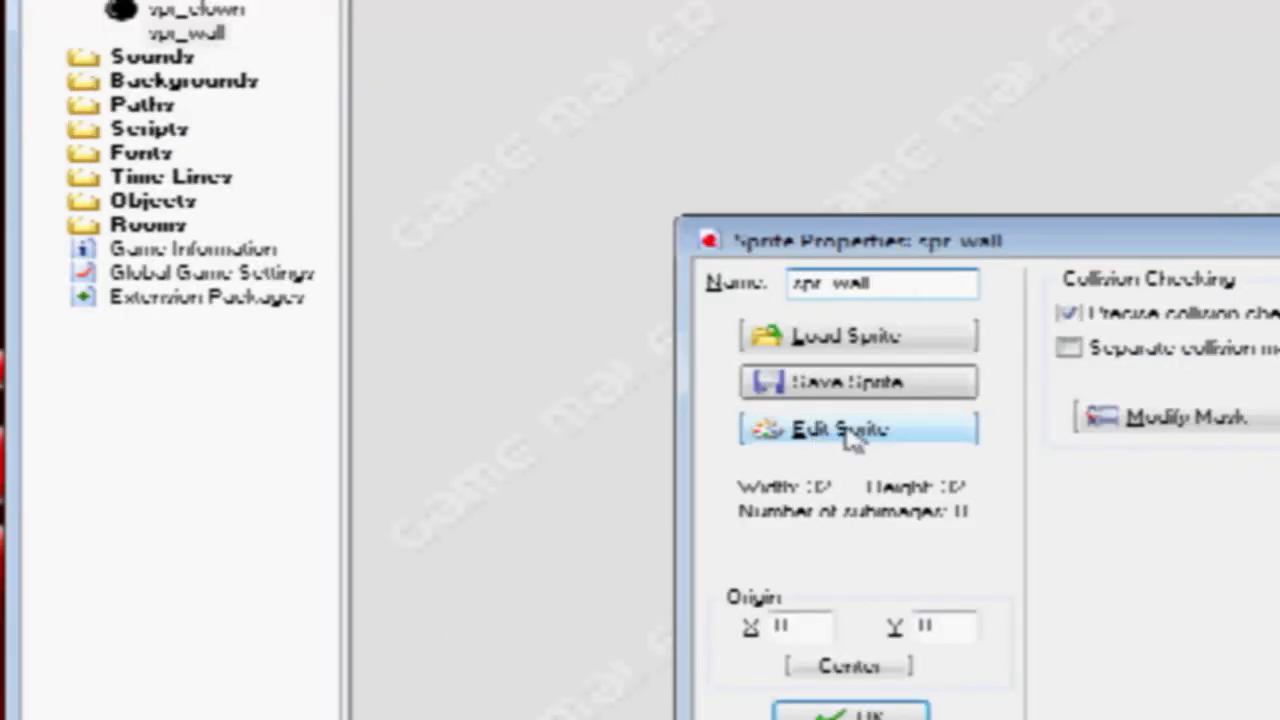
click(848, 430)
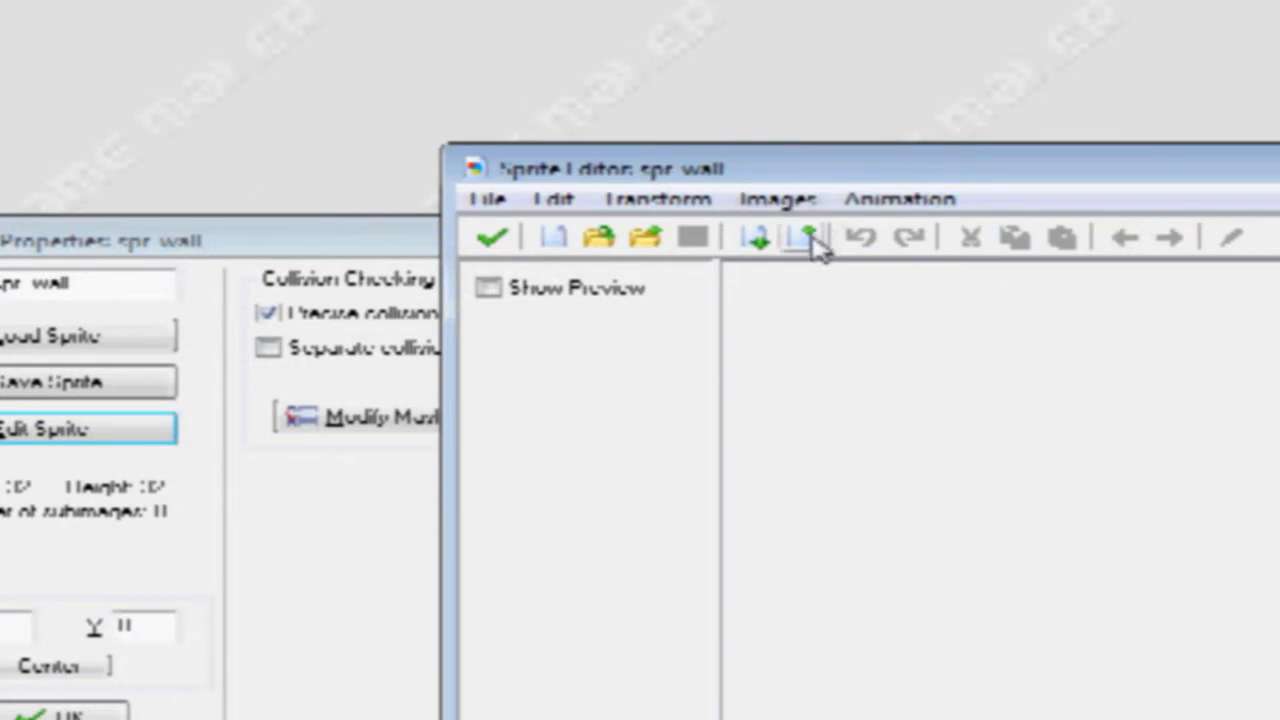
click(808, 240)
double_click(811, 297)
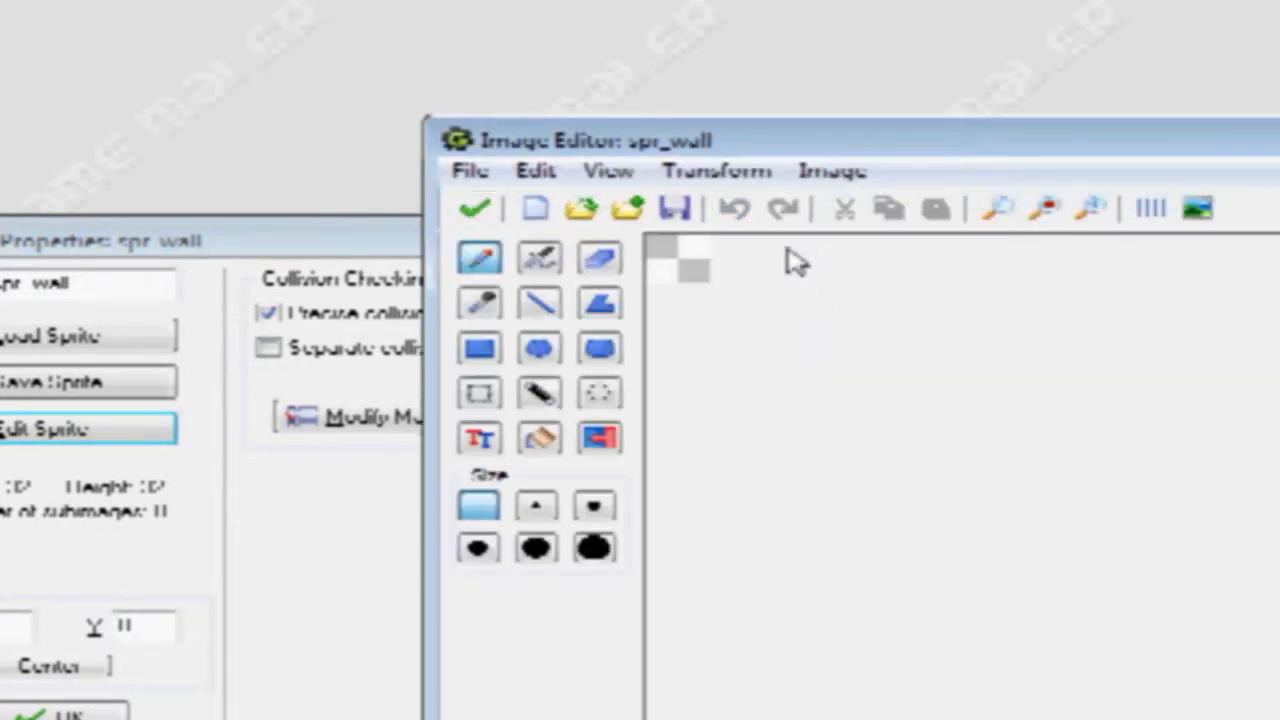
Step: Draw two black diagonal lines from corner to corner so they form an X across the spr_wall image
click(892, 208)
click(892, 208)
click(892, 208)
click(892, 208)
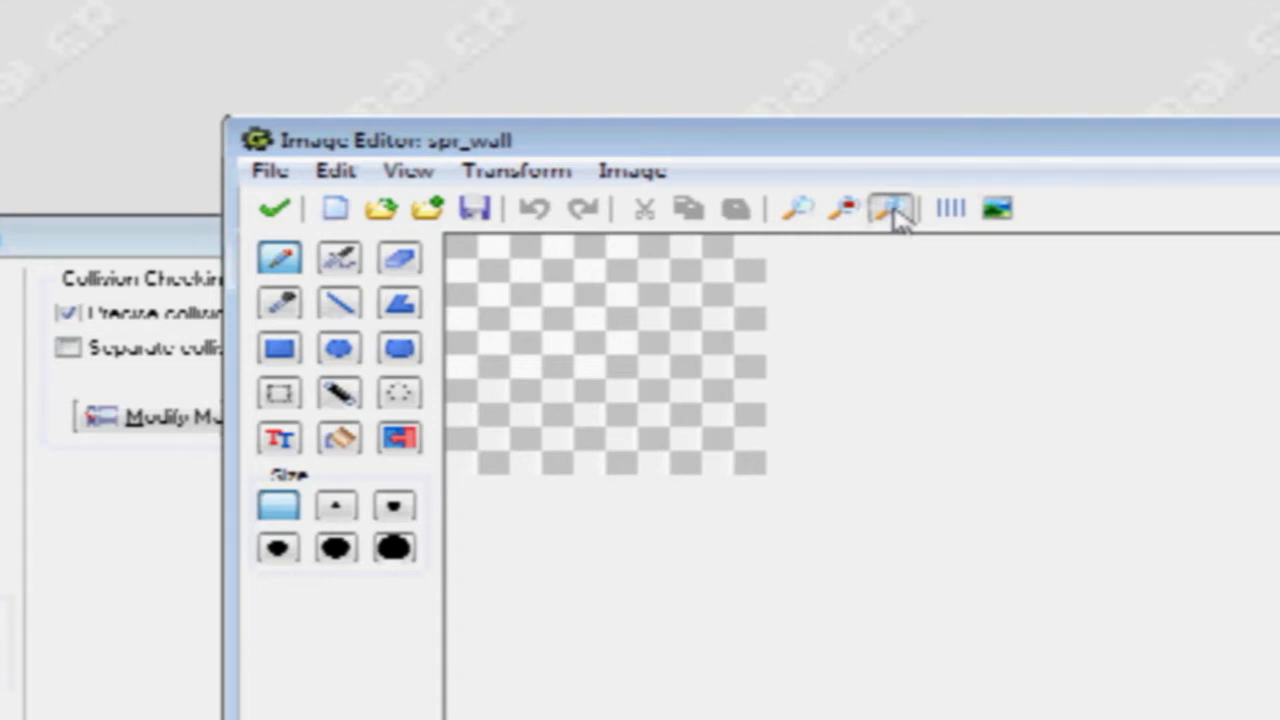
click(340, 302)
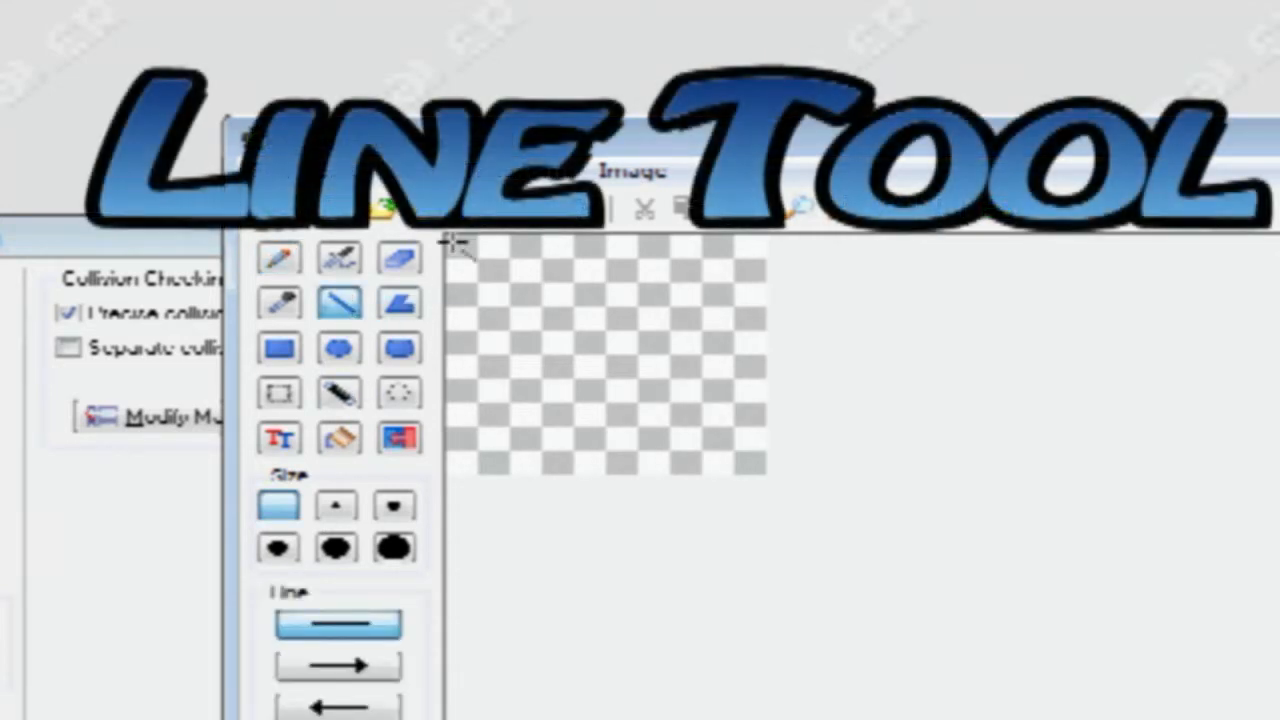
mouse_move(450, 240)
mouse_down()
mouse_move(543, 286)
mouse_move(791, 457)
mouse_move(797, 494)
mouse_up()
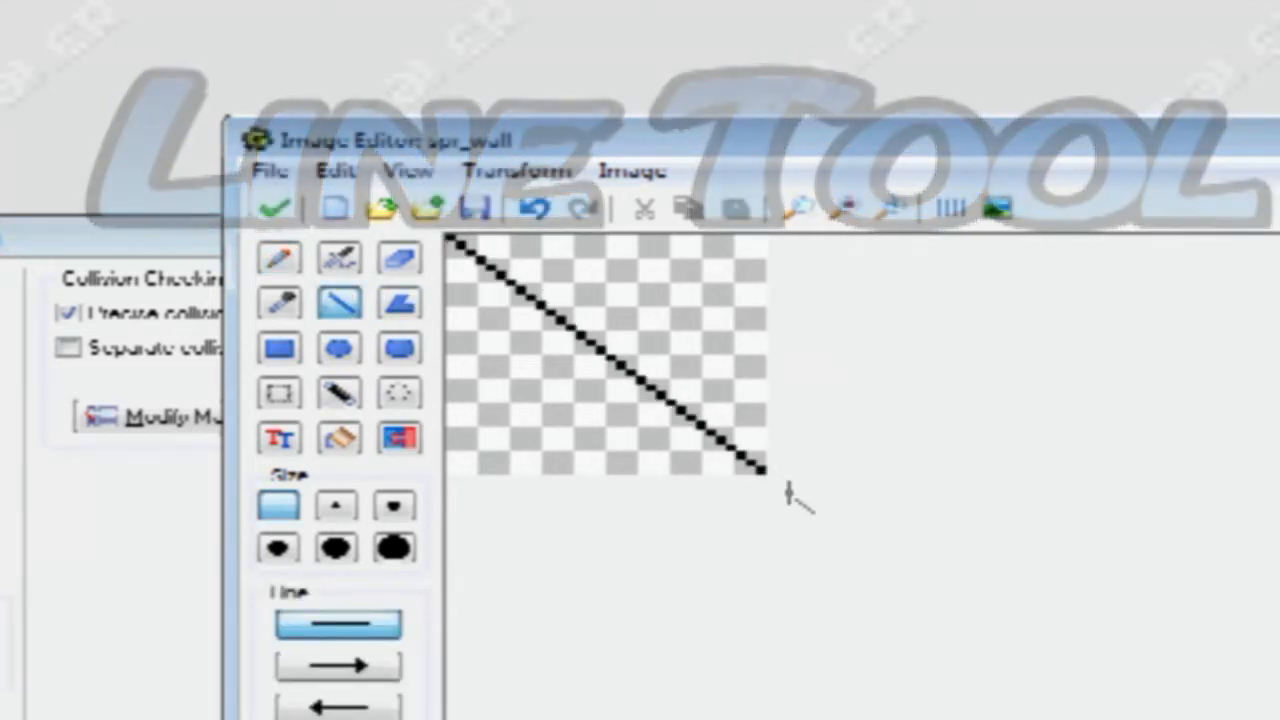
key(ctrl+z)
drag(452, 236, 790, 492)
mouse_move(765, 237)
mouse_down()
mouse_move(545, 430)
mouse_move(437, 480)
mouse_up()
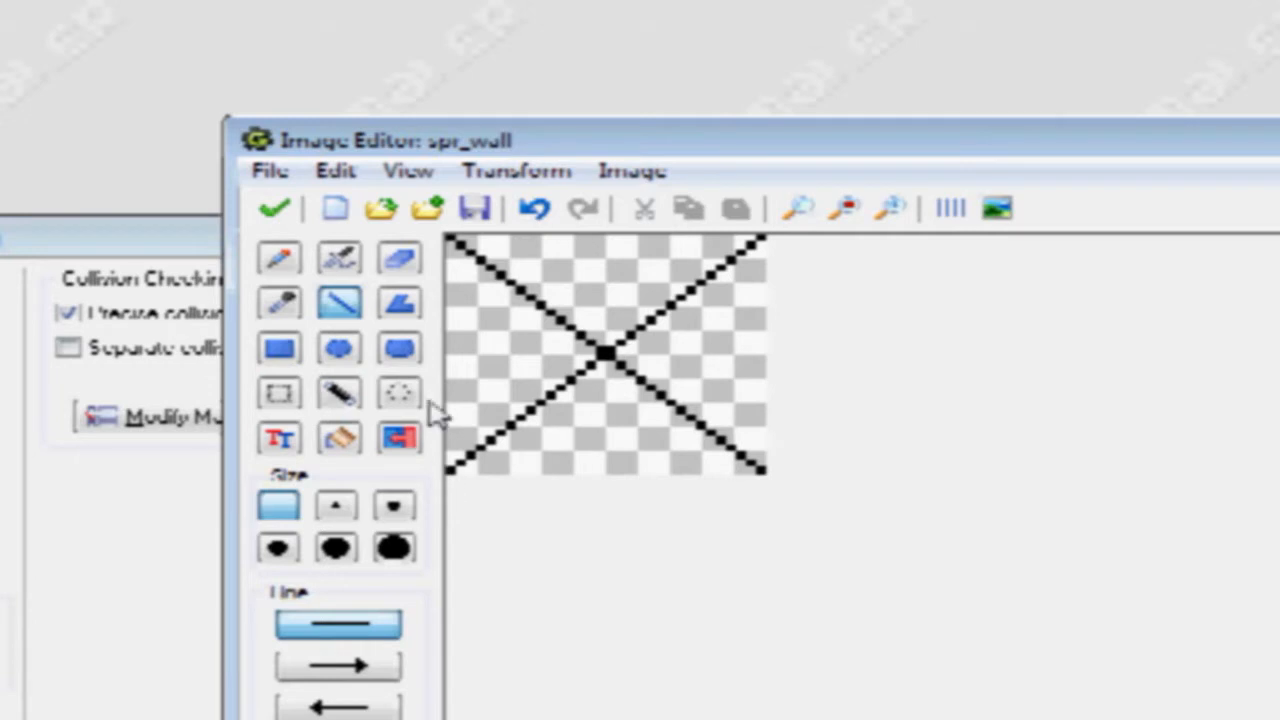
Step: Fill the top and bottom triangles of the X black and the side triangles white, and save the spr_wall sprite
click(339, 437)
click(557, 436)
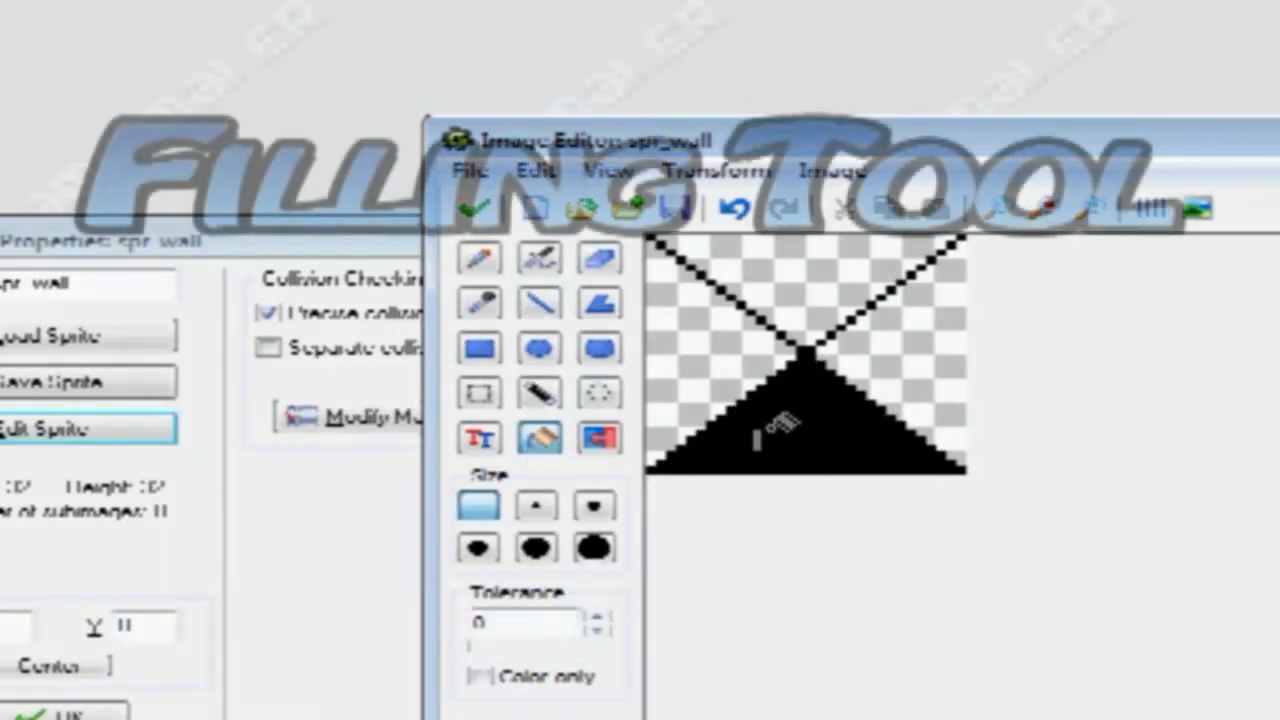
click(795, 268)
right_click(906, 337)
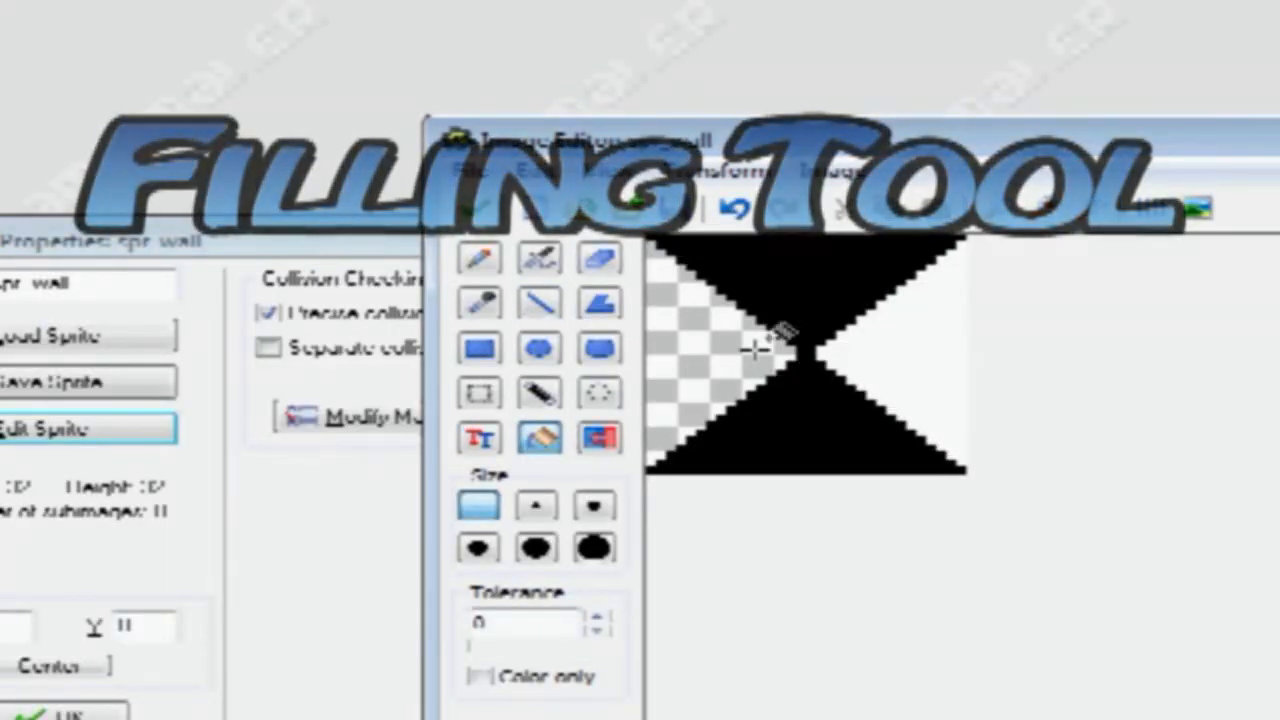
right_click(740, 340)
click(471, 207)
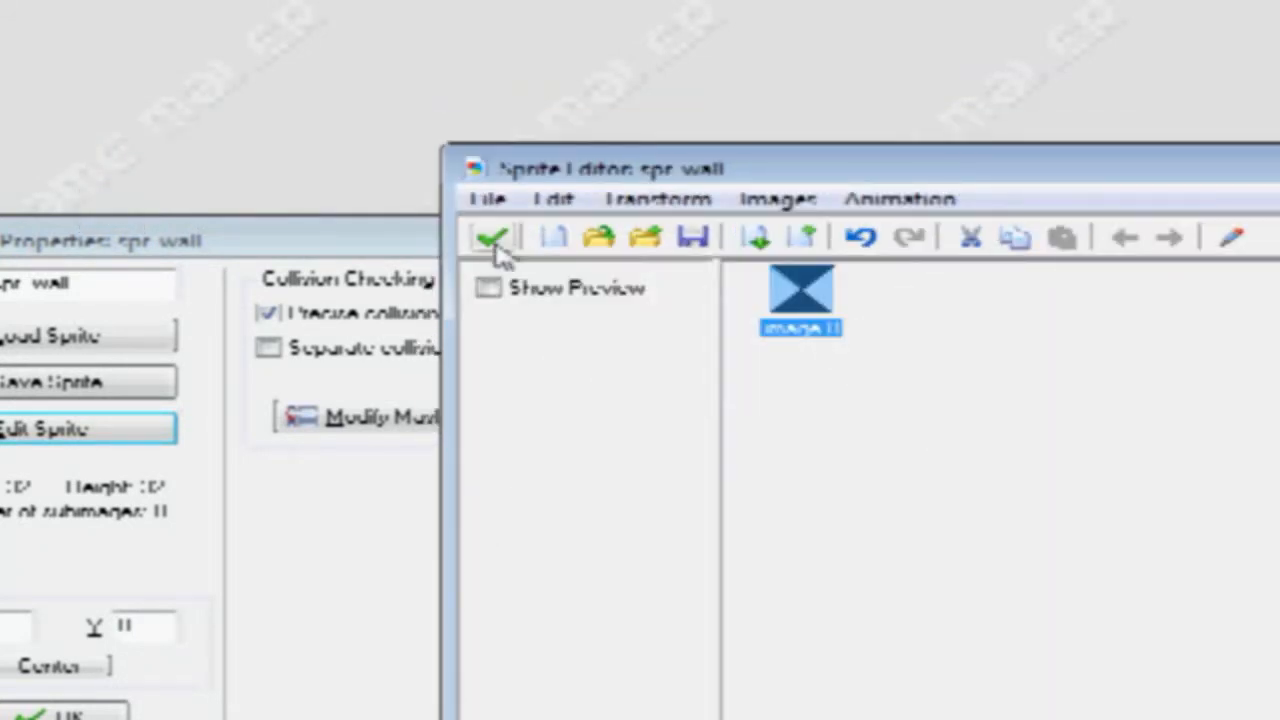
click(492, 238)
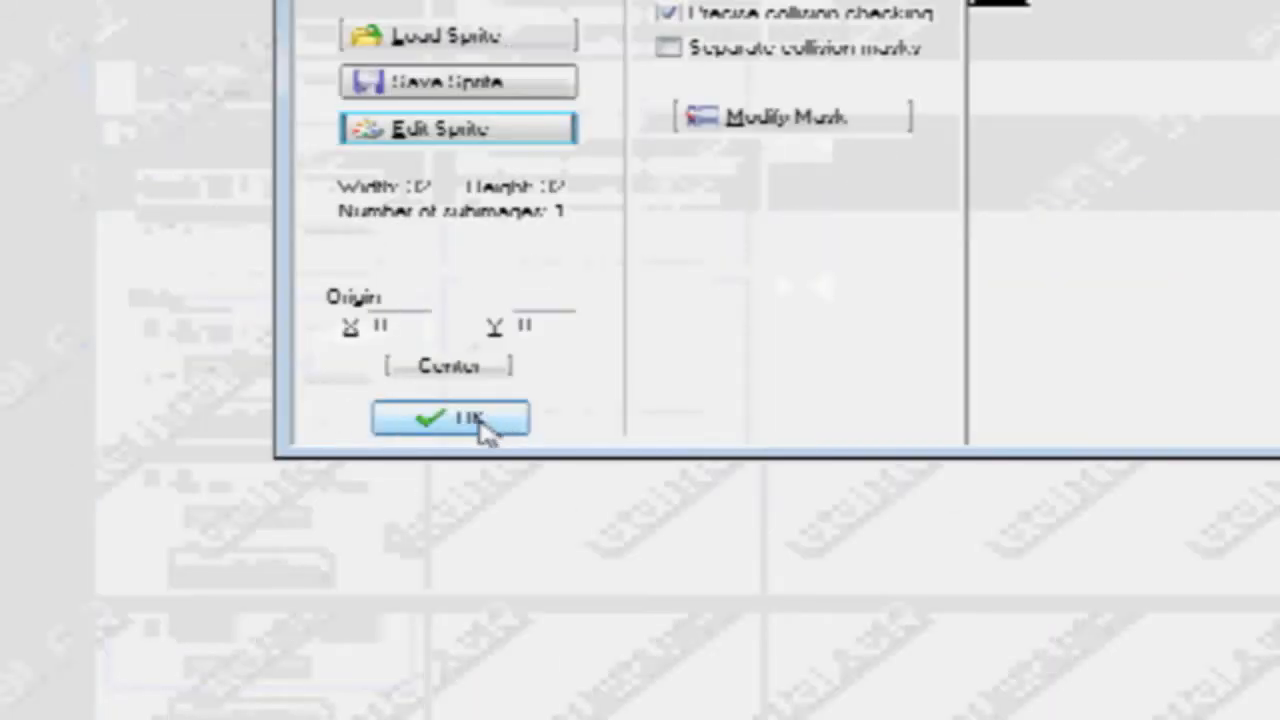
click(70, 714)
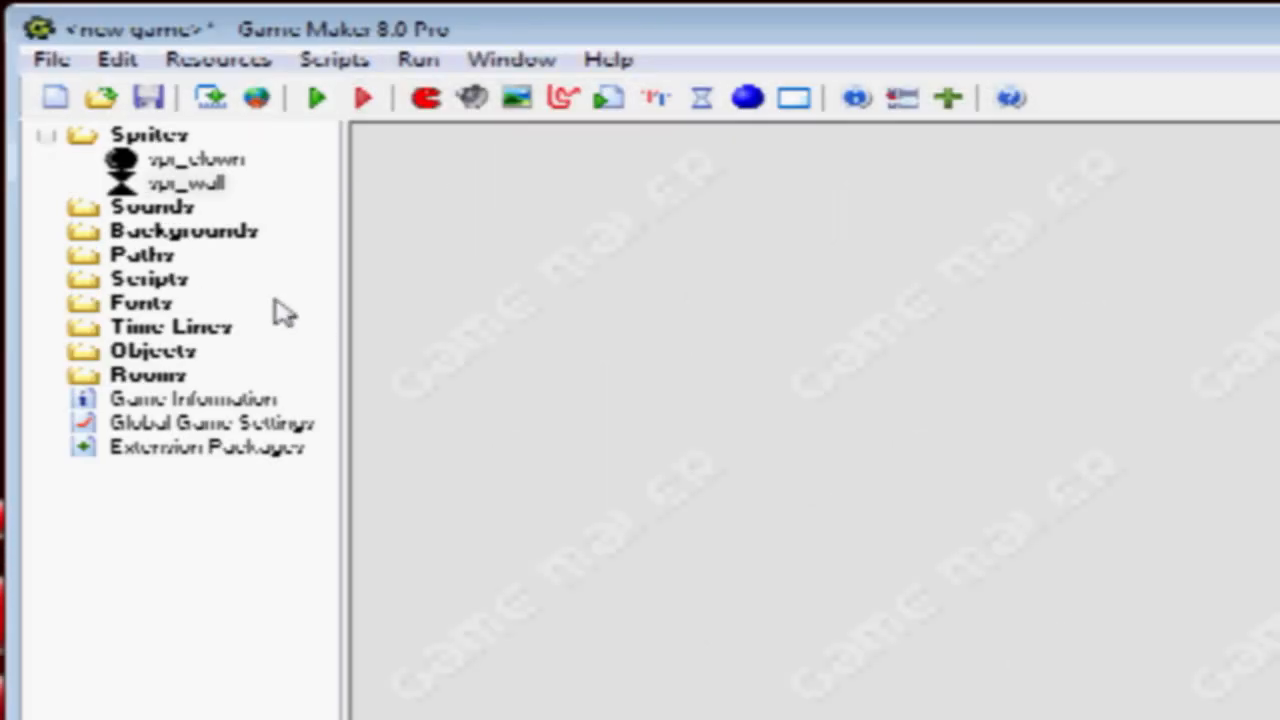
Step: Create an object named obj_clown and assign it the sprite spr_clown
right_click(158, 353)
click(245, 375)
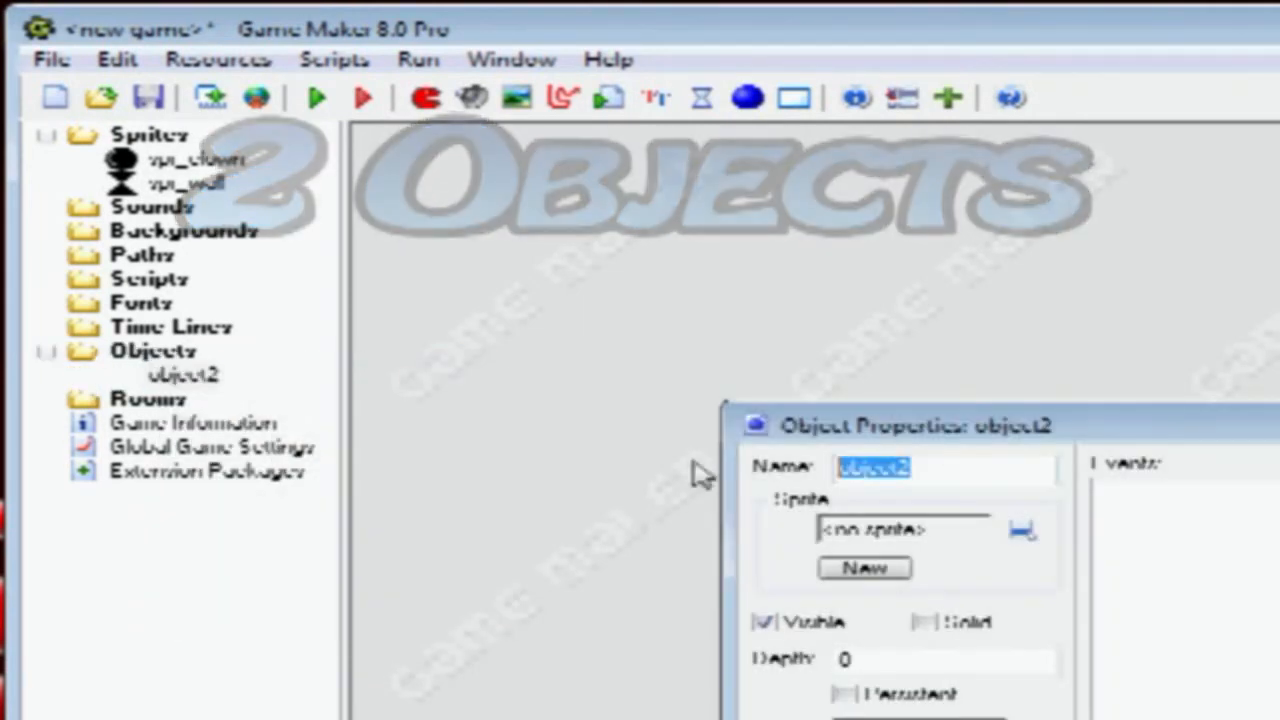
text(obj_clown)
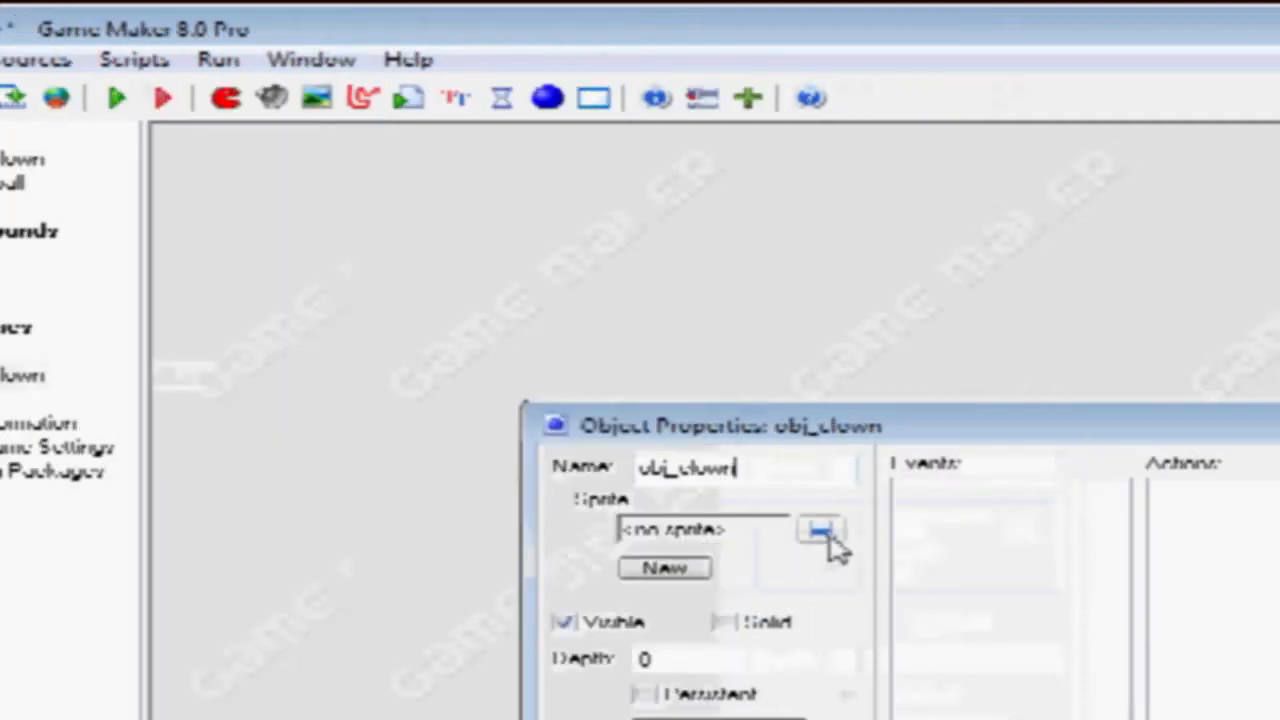
click(1022, 530)
click(866, 436)
click(706, 451)
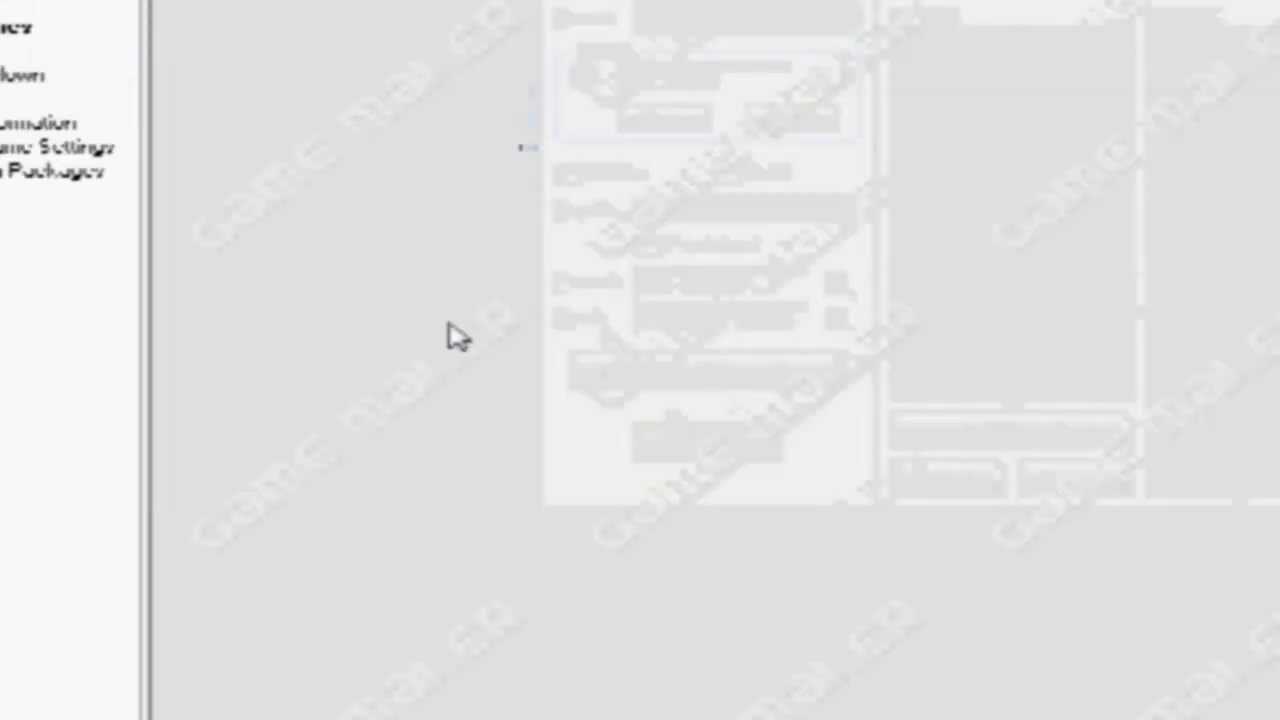
Step: Create an object named obj_wall, assign it the sprite spr_wall and make it solid
right_click(128, 214)
click(206, 229)
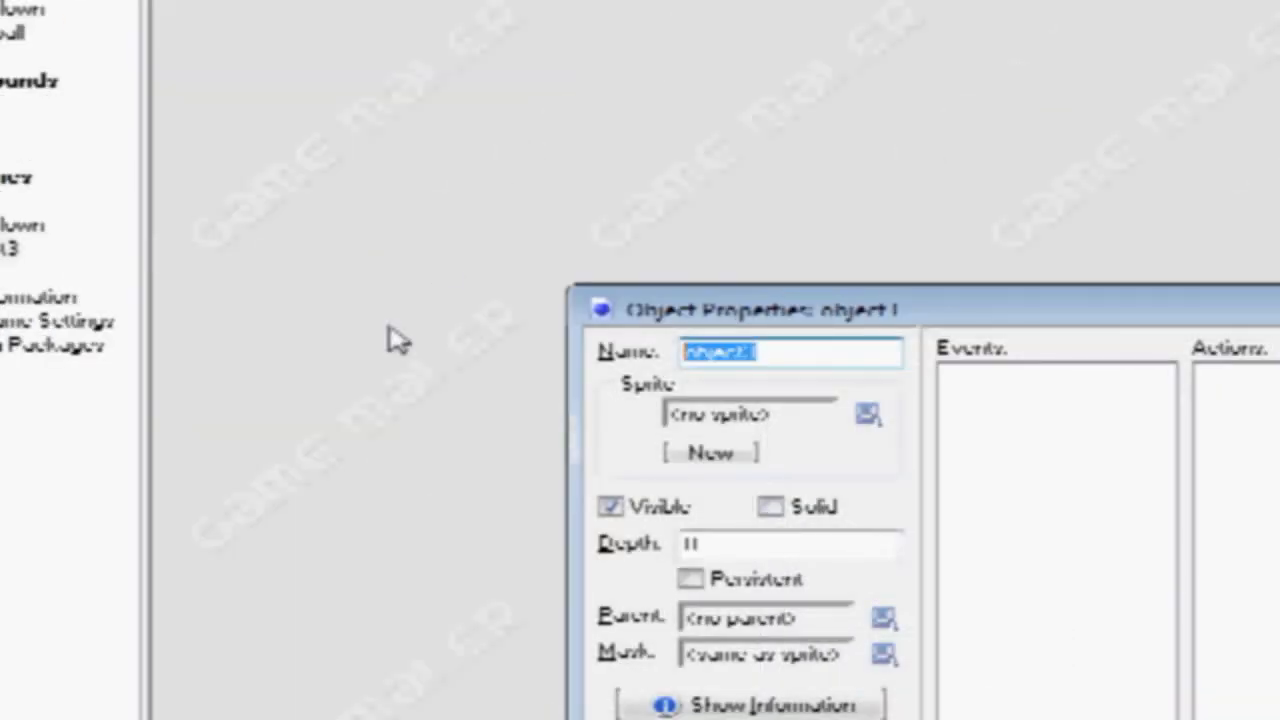
text(obj_)
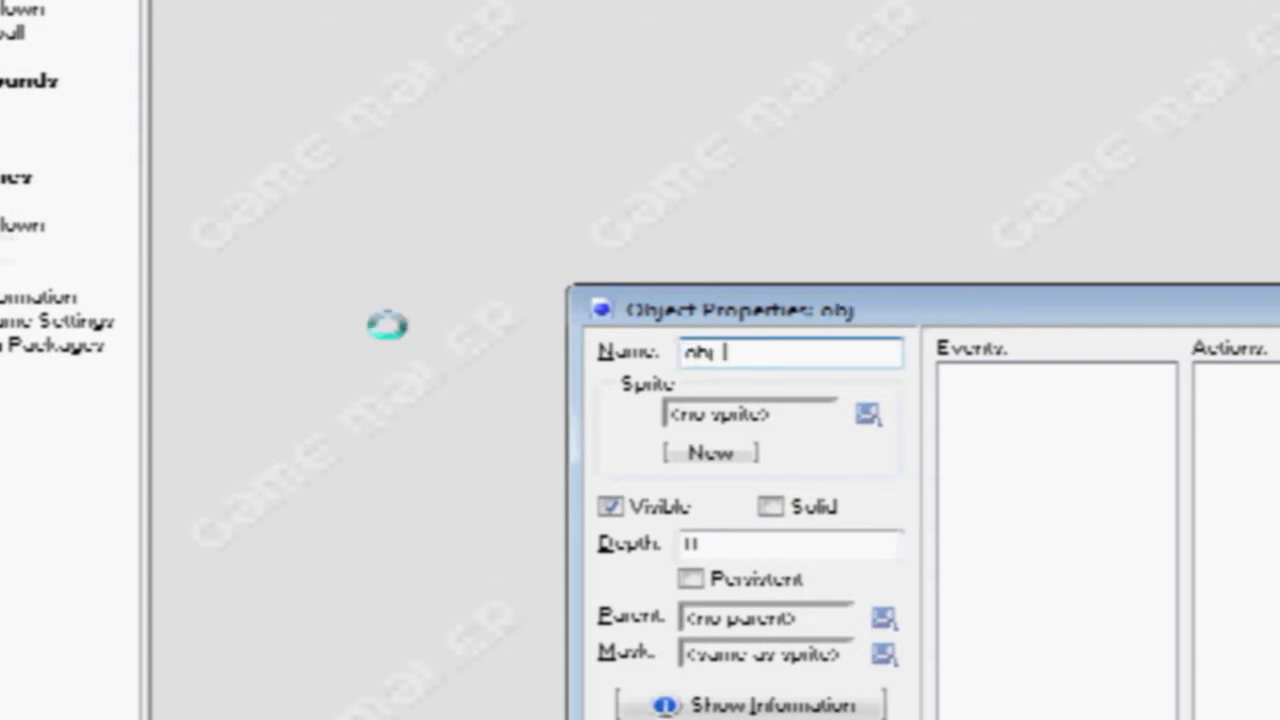
text(wall)
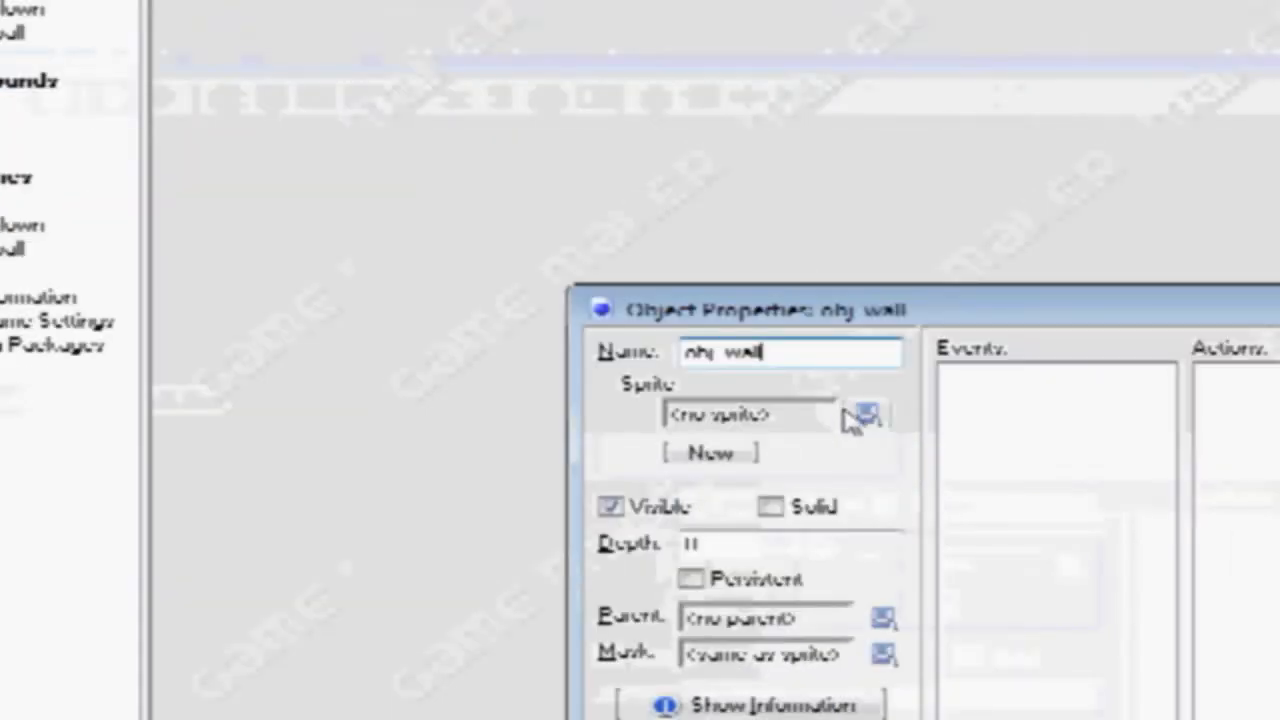
click(867, 426)
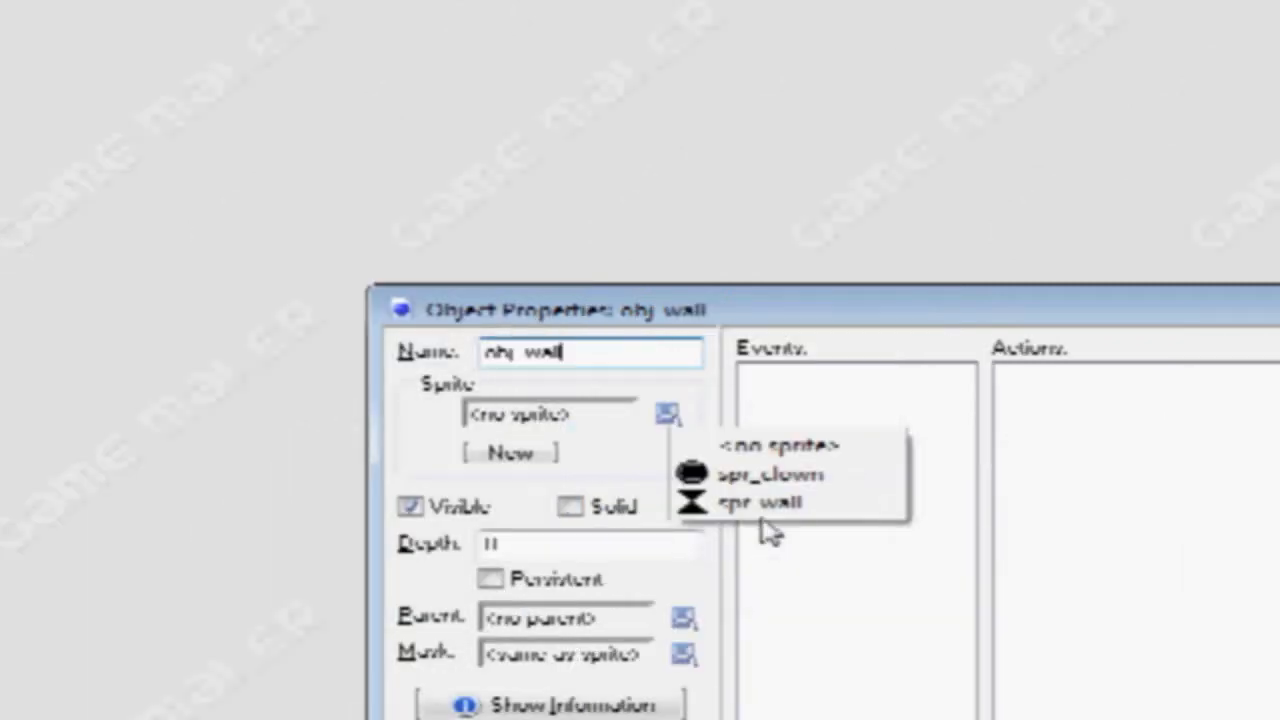
click(765, 503)
click(570, 506)
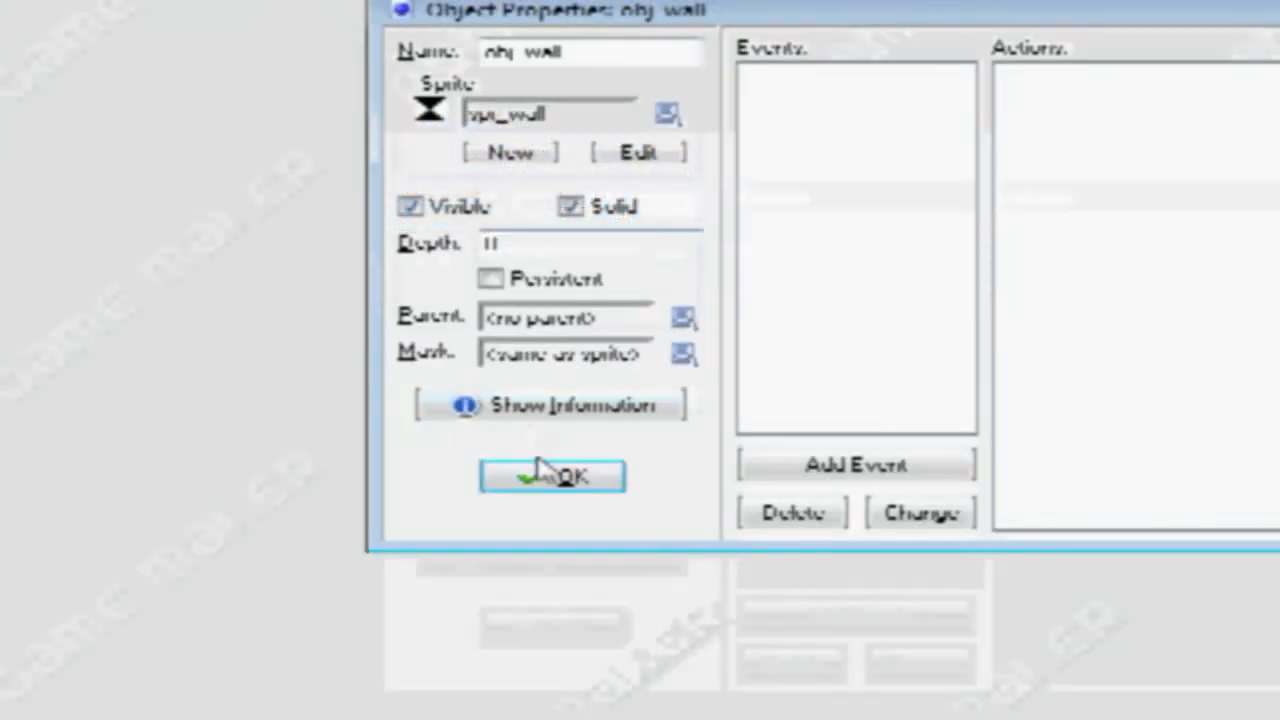
click(556, 480)
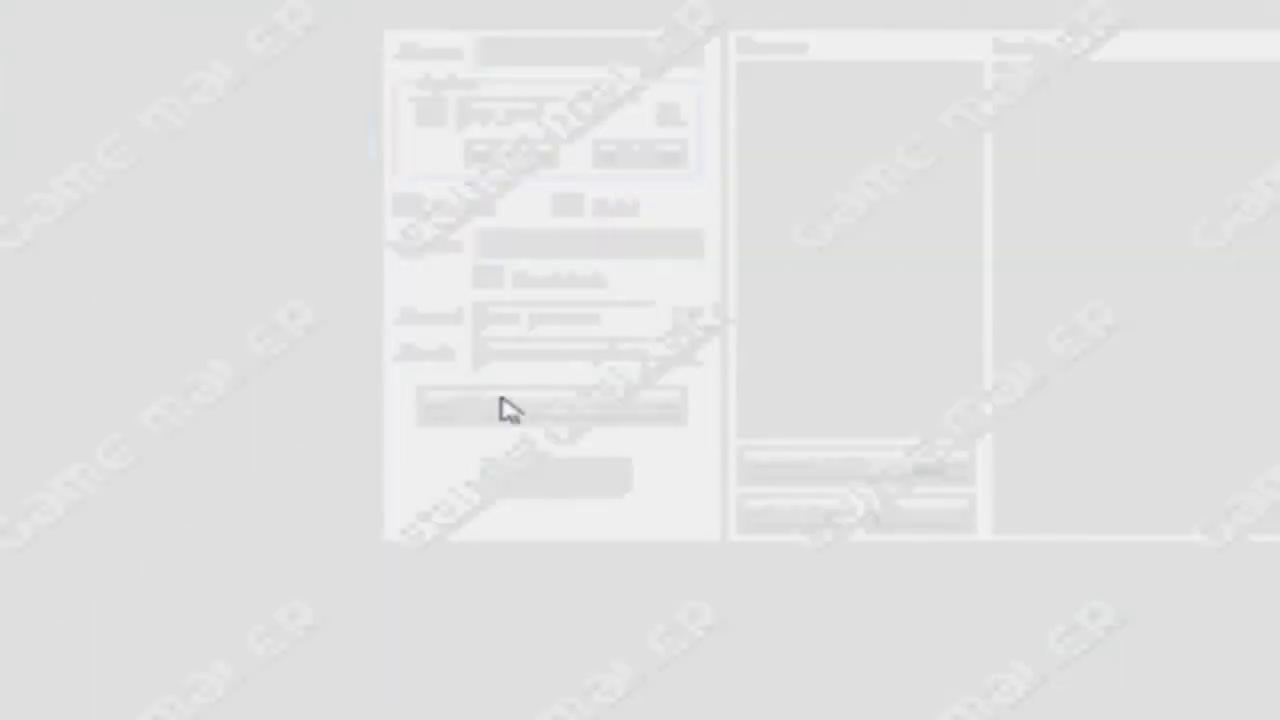
Step: Open the obj_clown object's properties and add a Create event
double_click(205, 240)
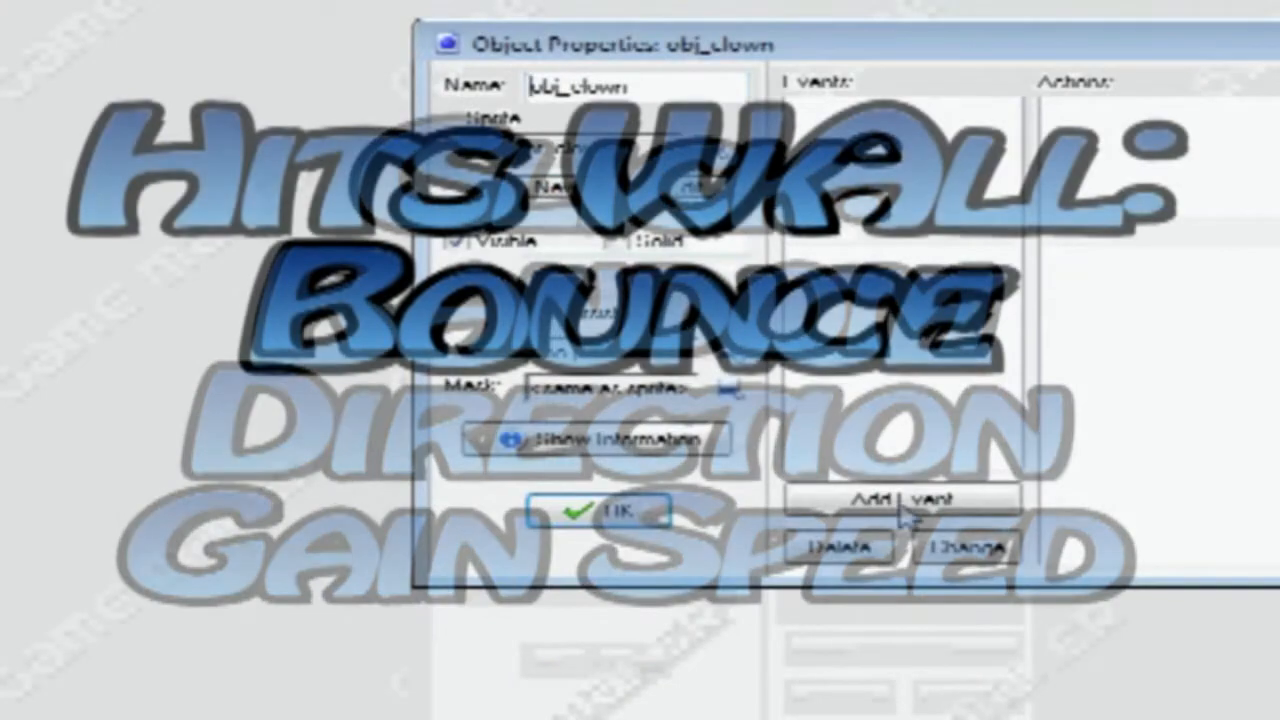
click(905, 658)
drag(1255, 172, 1129, 138)
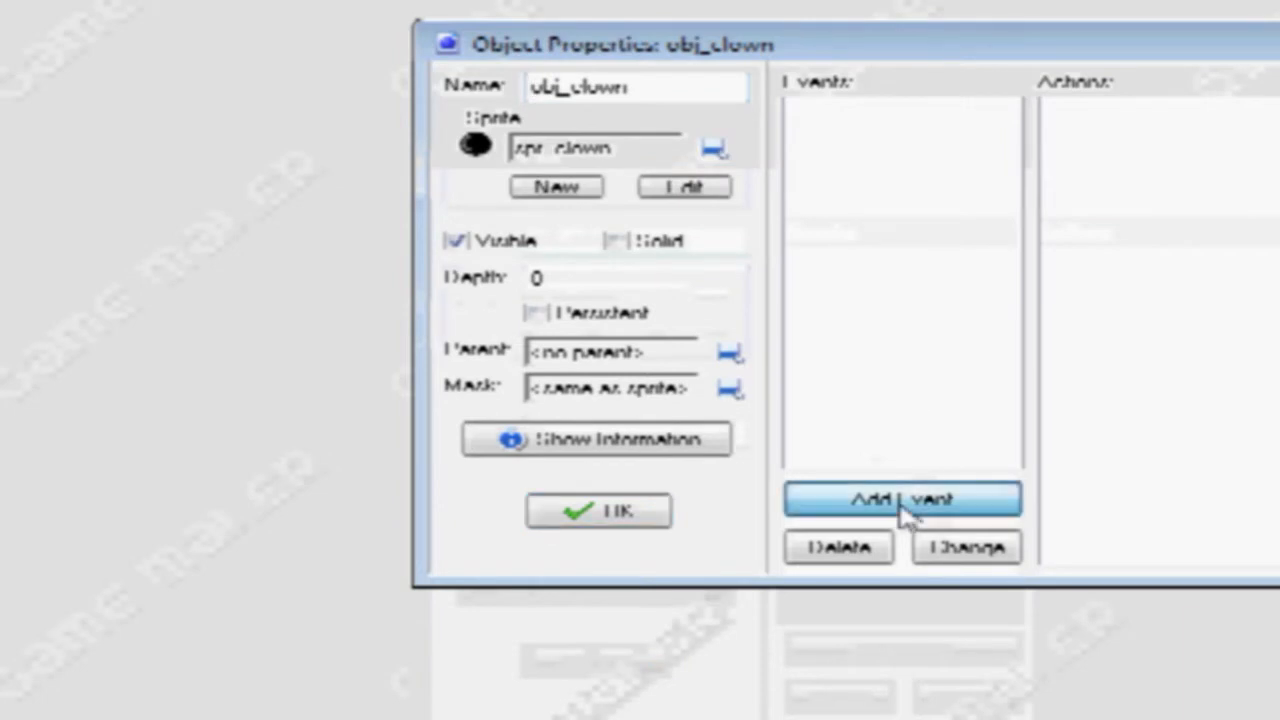
click(905, 658)
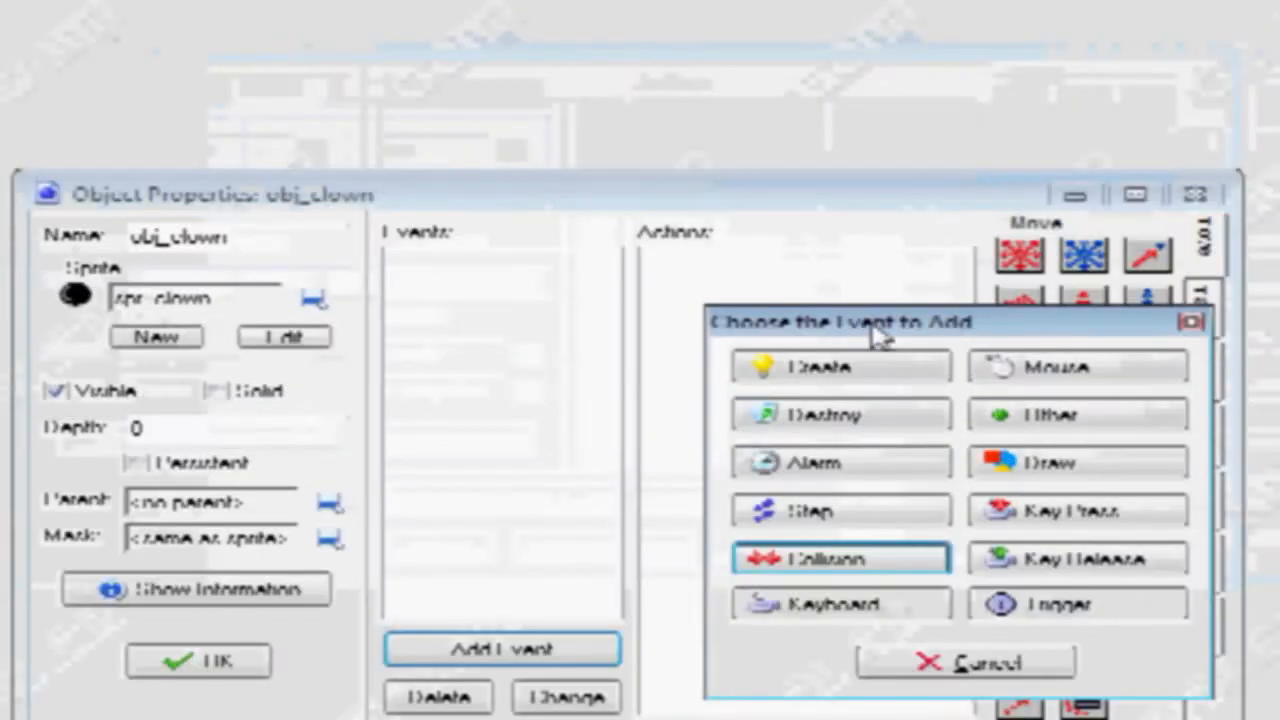
drag(877, 335, 803, 300)
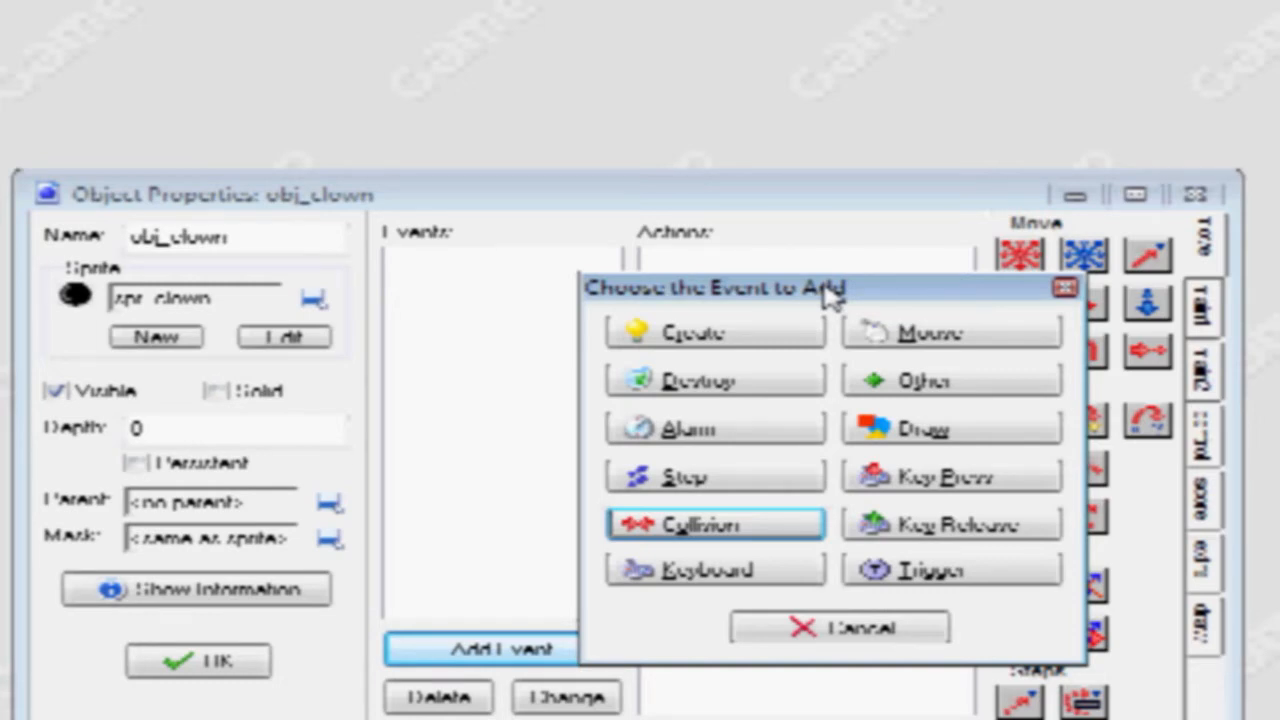
click(795, 330)
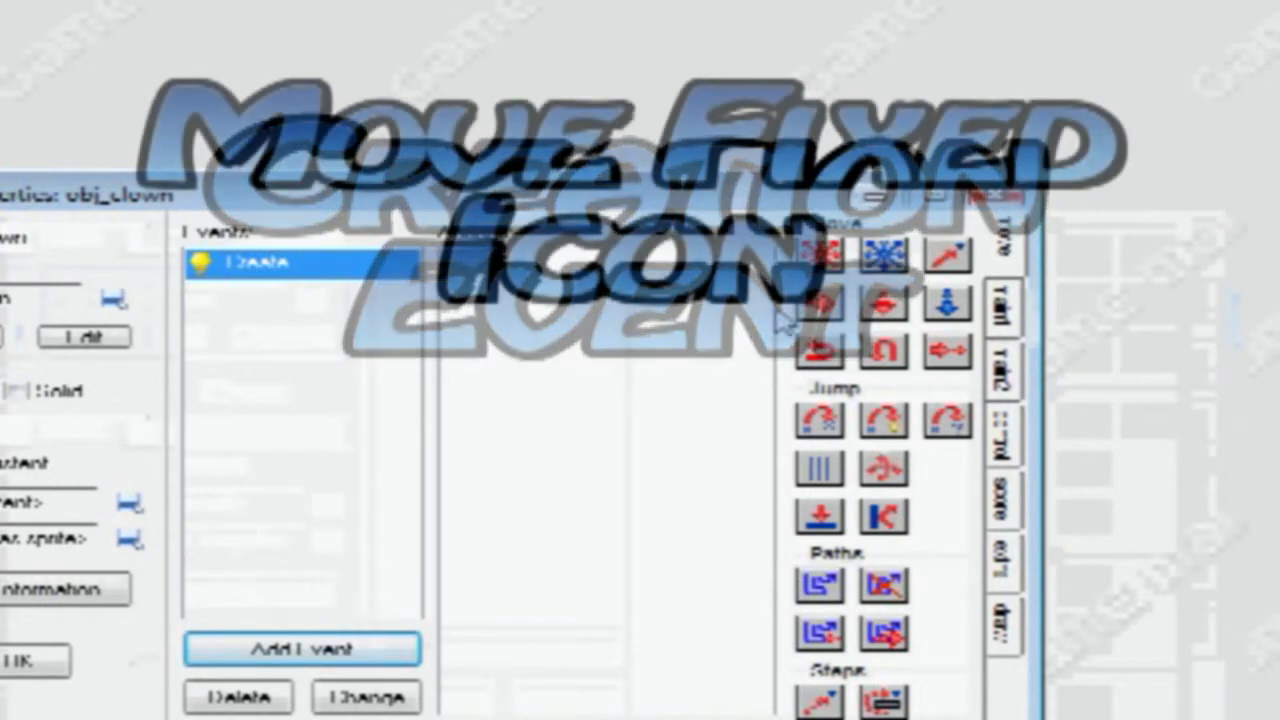
Step: Add a Move Fixed action to the Create event with all eight outer directions enabled and a speed of 4
drag(820, 255, 551, 363)
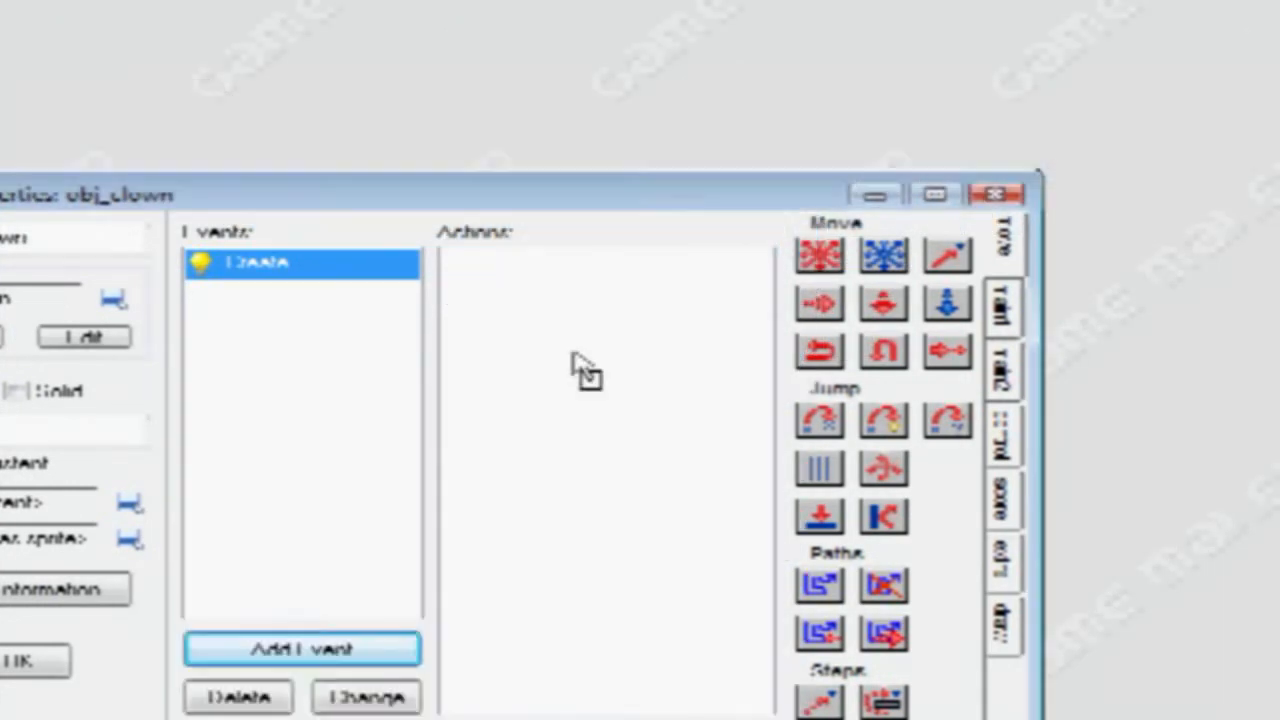
drag(585, 370, 580, 372)
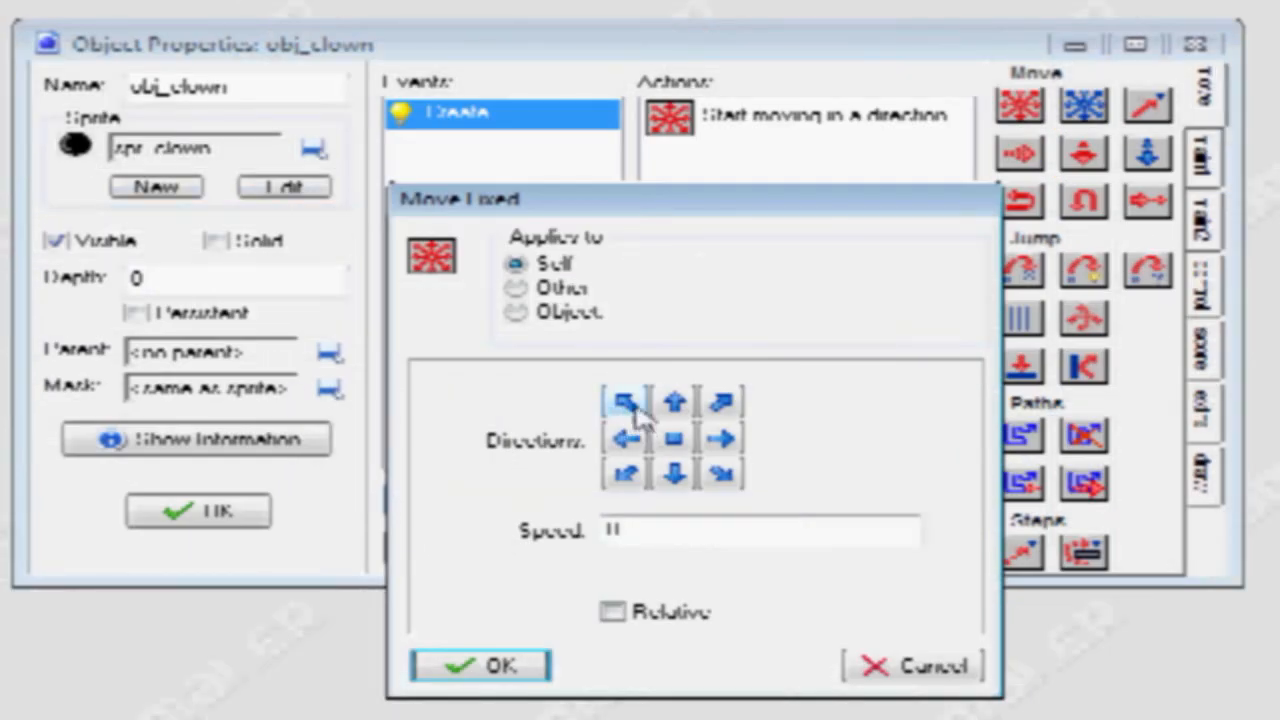
click(625, 402)
click(625, 438)
click(625, 474)
click(673, 474)
click(722, 474)
click(722, 438)
click(722, 404)
click(673, 403)
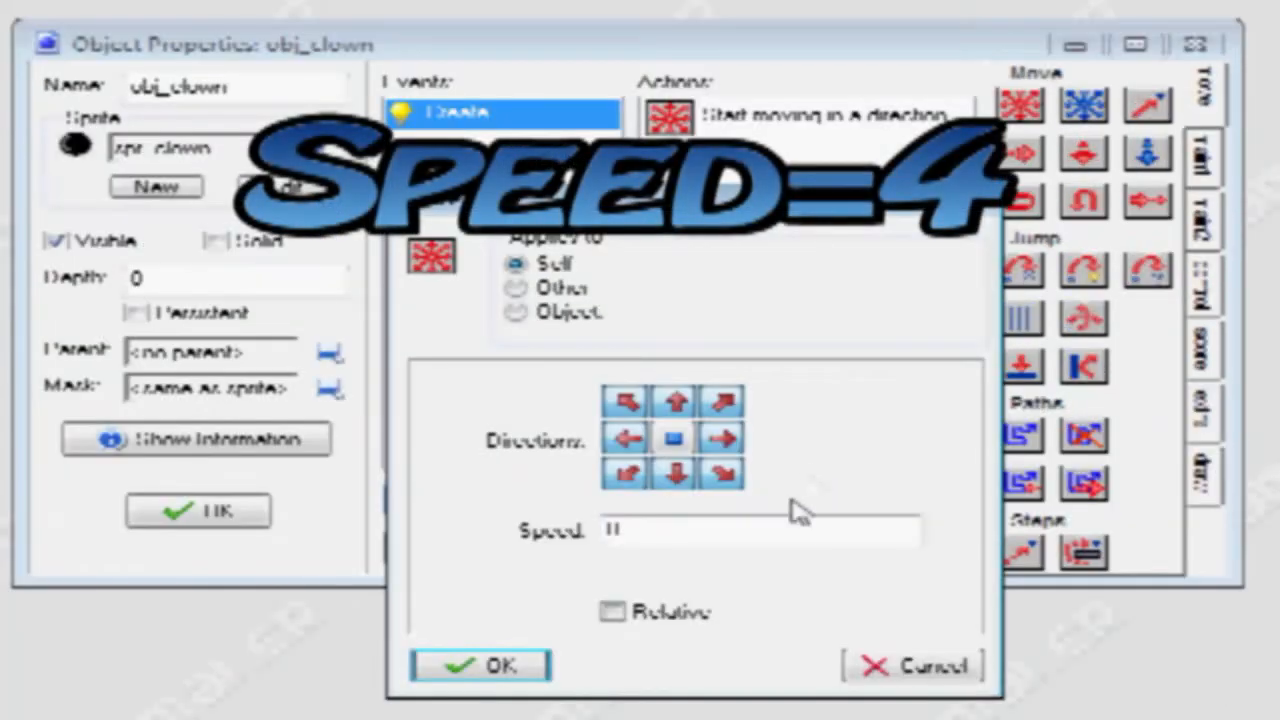
click(766, 522)
text(4)
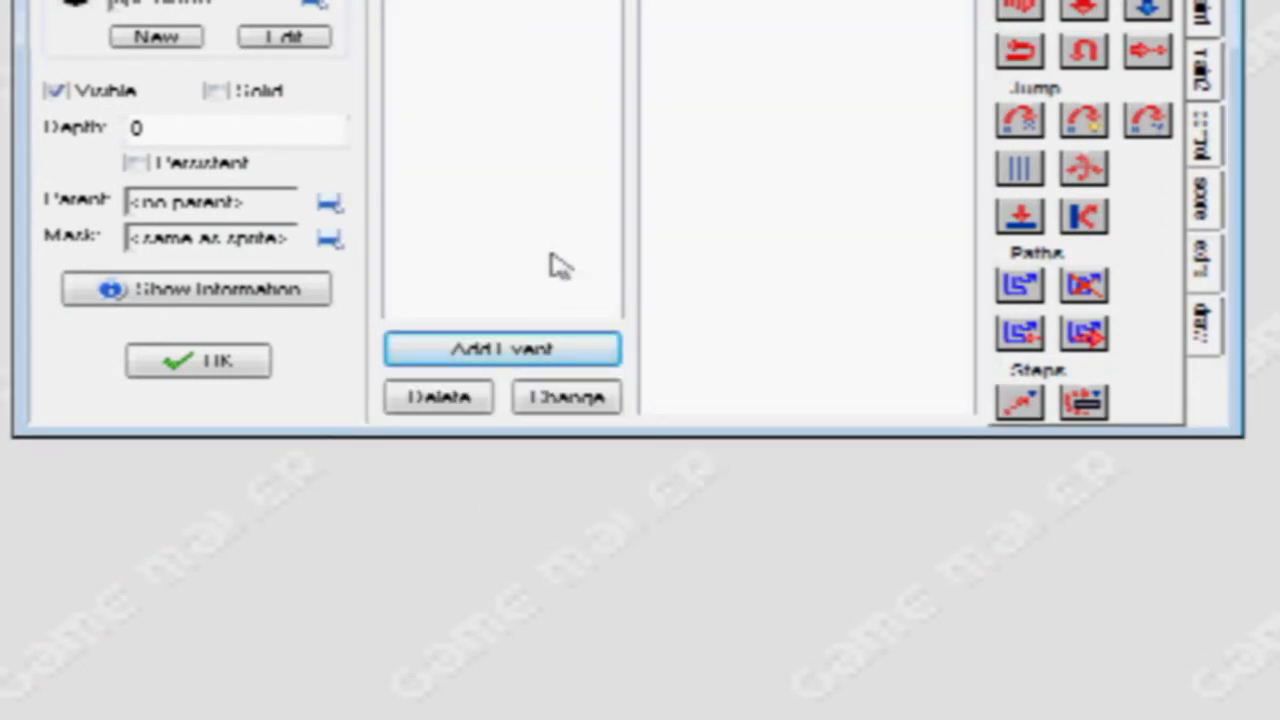
Step: Add a Left Button mouse event to obj_clown with a Move Fixed action using all eight outer directions
click(551, 349)
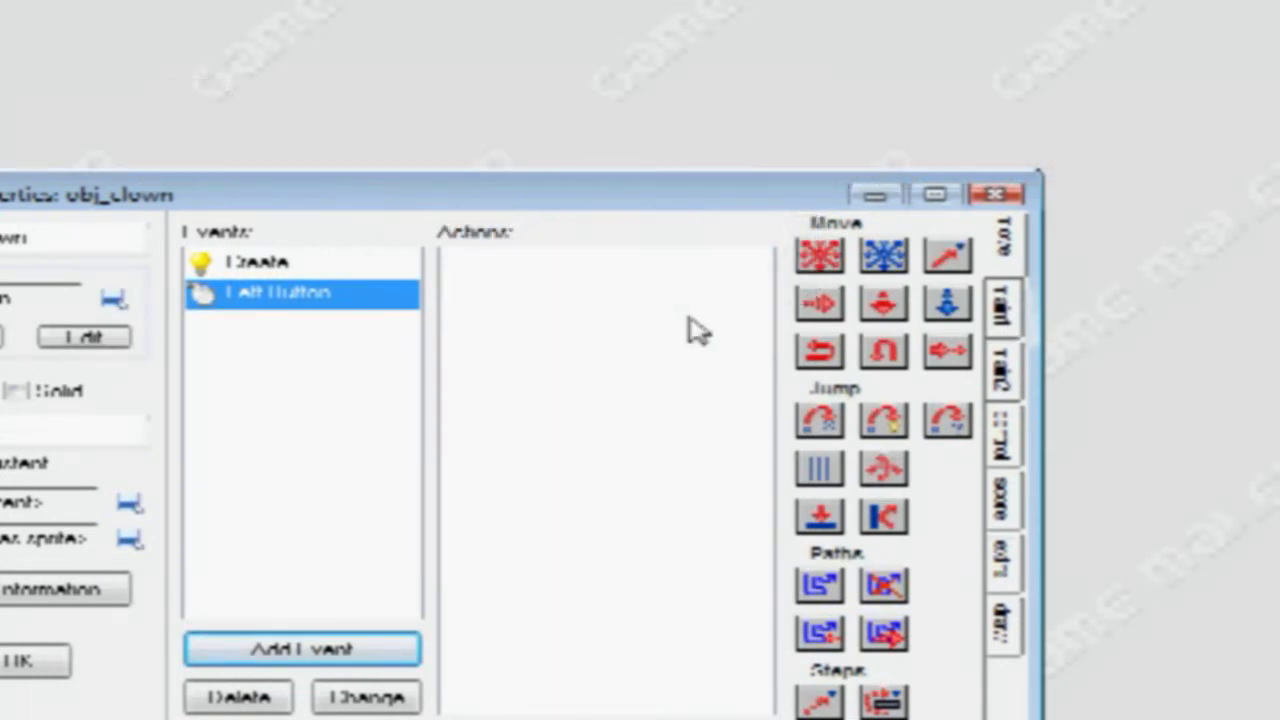
drag(840, 266, 740, 297)
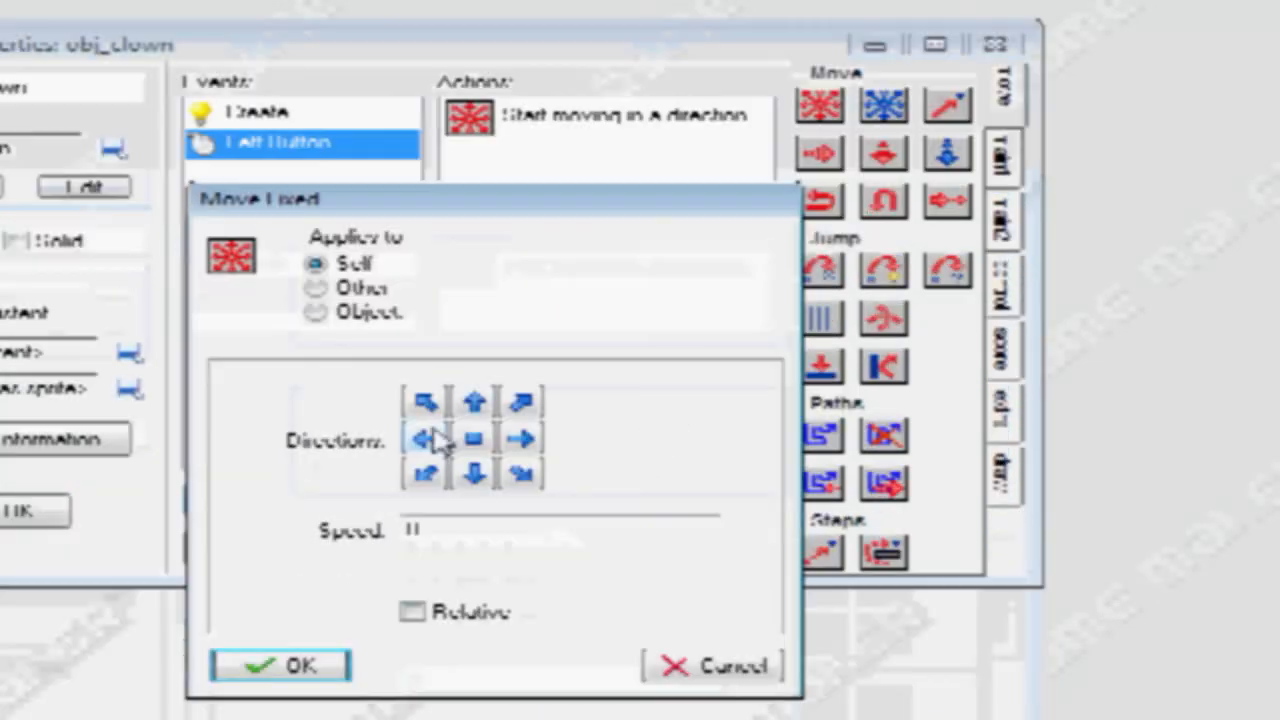
click(425, 438)
click(425, 474)
click(475, 474)
click(521, 474)
click(521, 438)
click(521, 401)
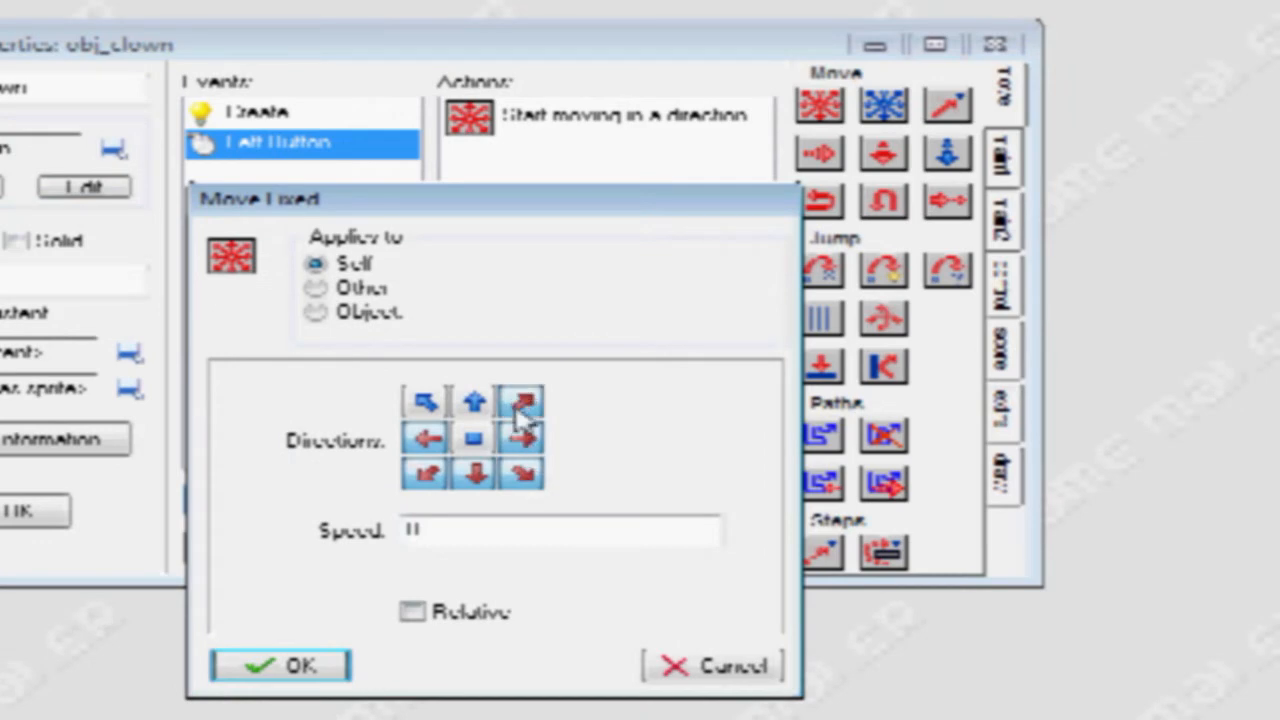
click(475, 401)
click(425, 401)
Step: Set the Left Button event's Move Fixed speed to 1, make it relative and confirm the action
drag(440, 532, 380, 537)
click(461, 530)
key(BackSpace)
text(1)
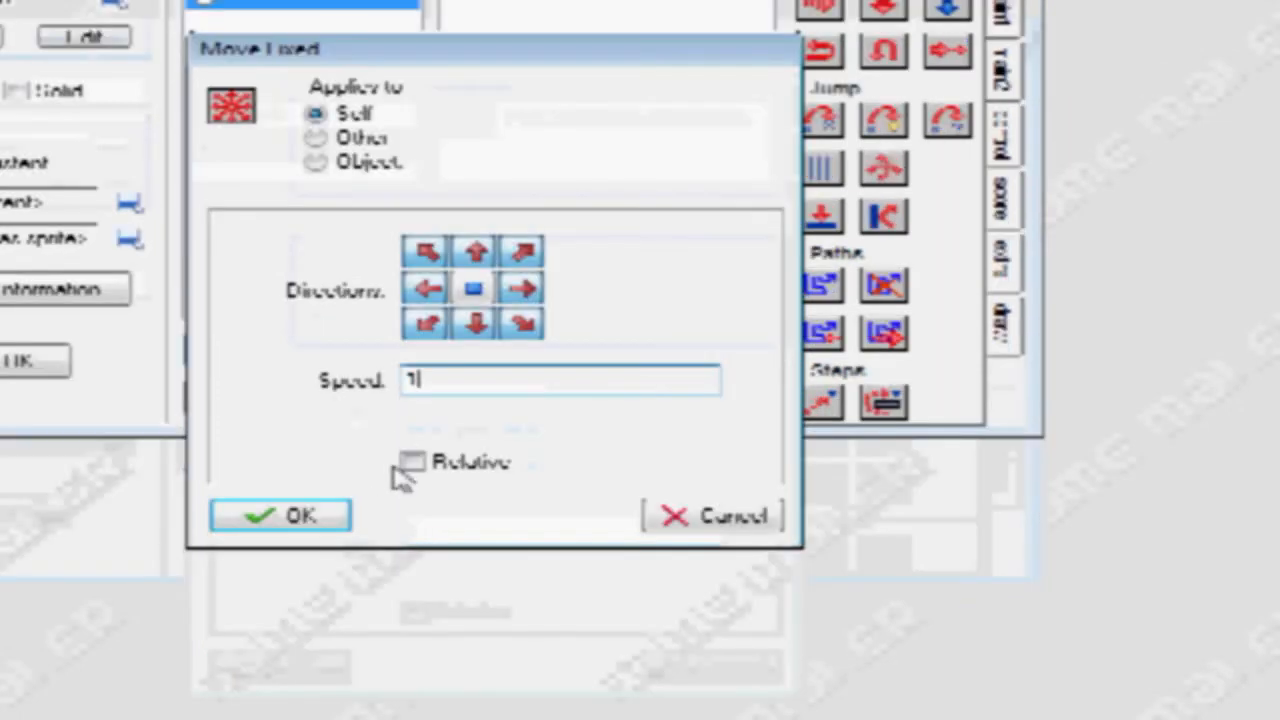
click(411, 611)
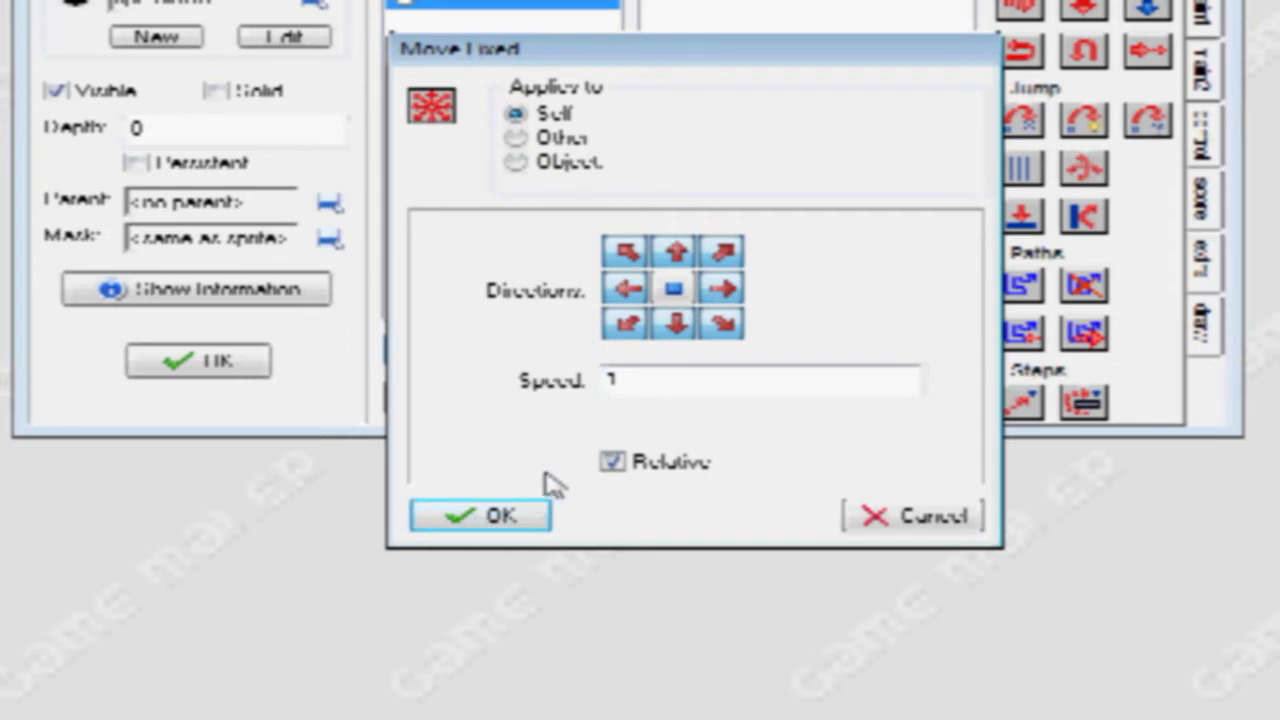
click(515, 515)
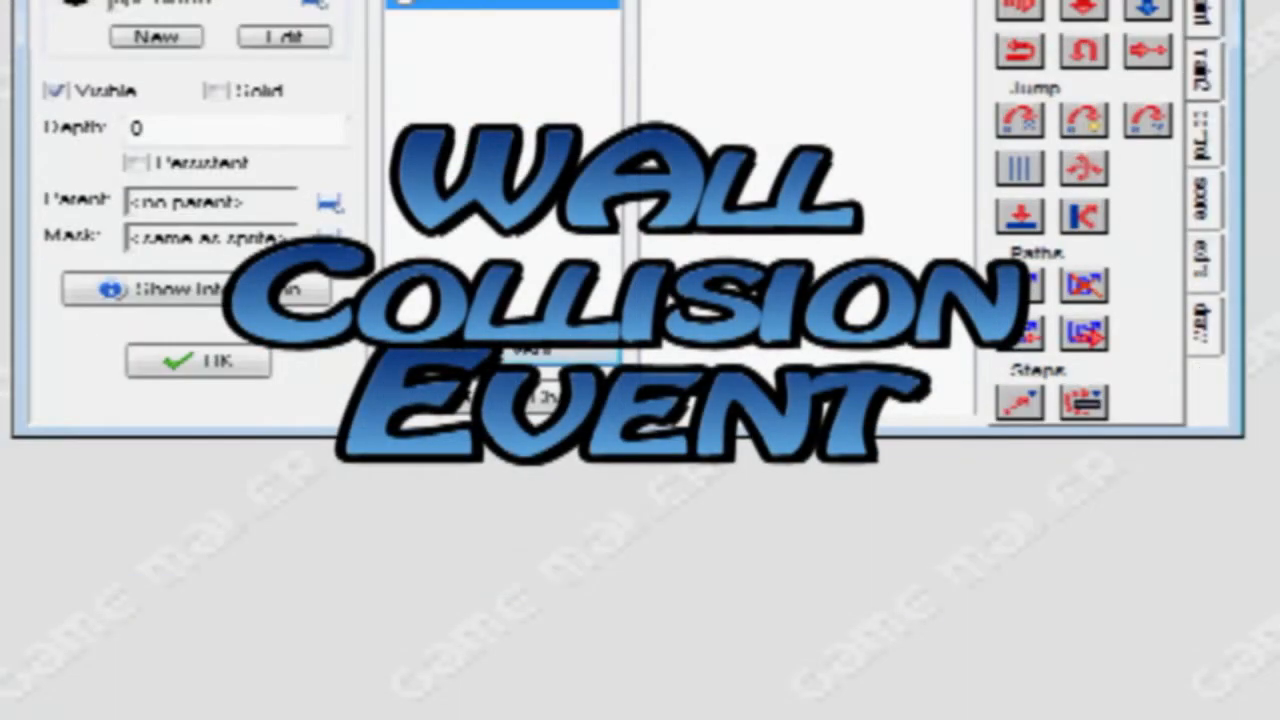
Step: Add a collision event with obj_wall containing a Bounce action, not precisely against solid objects, and save obj_clown
click(502, 348)
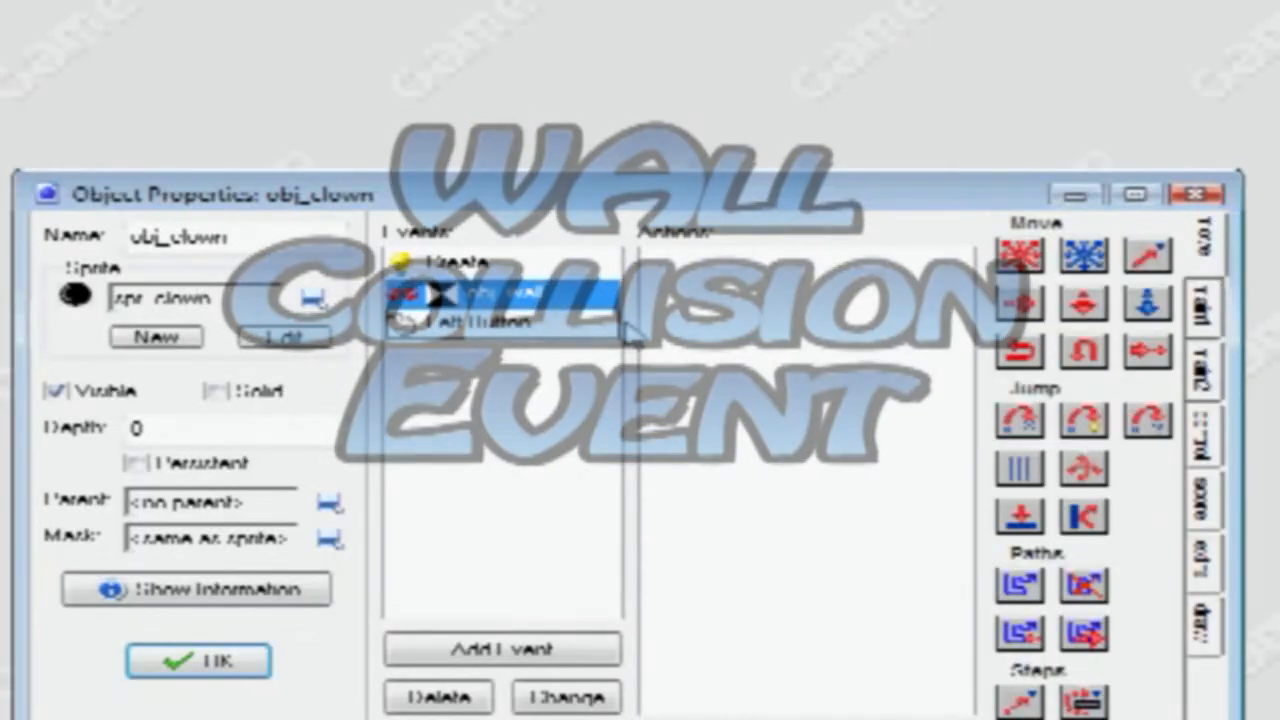
click(796, 232)
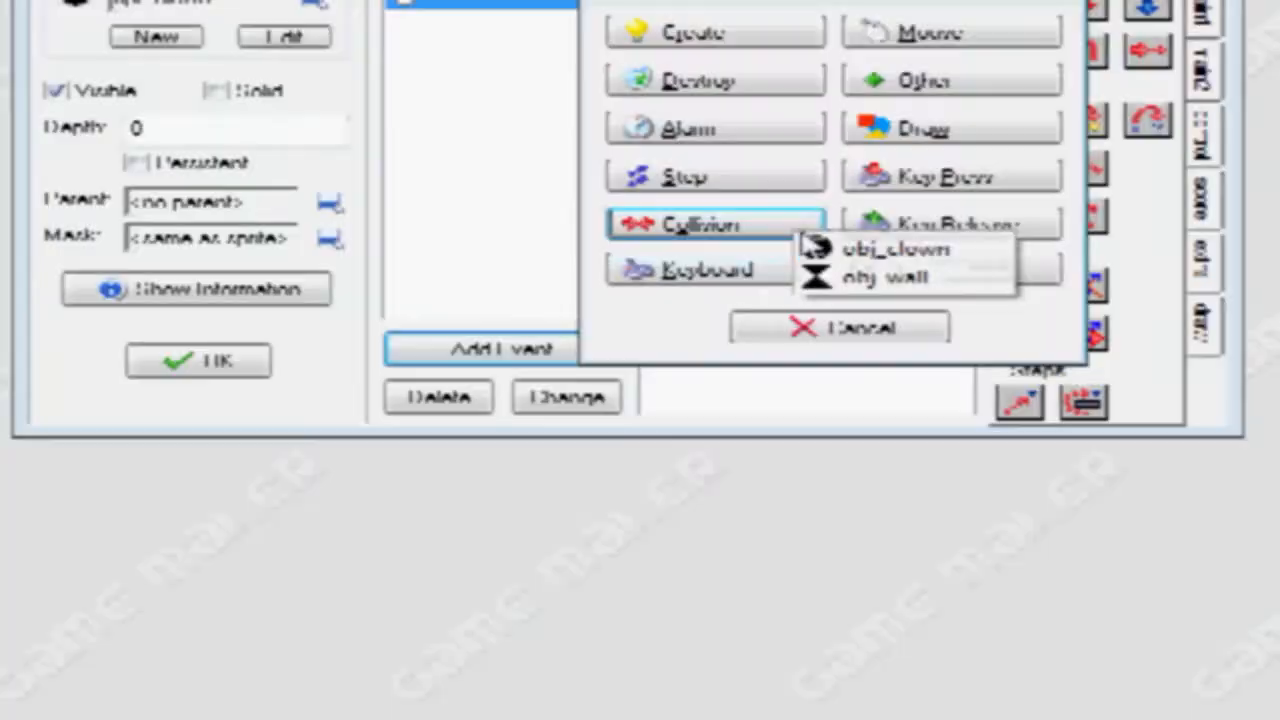
click(870, 278)
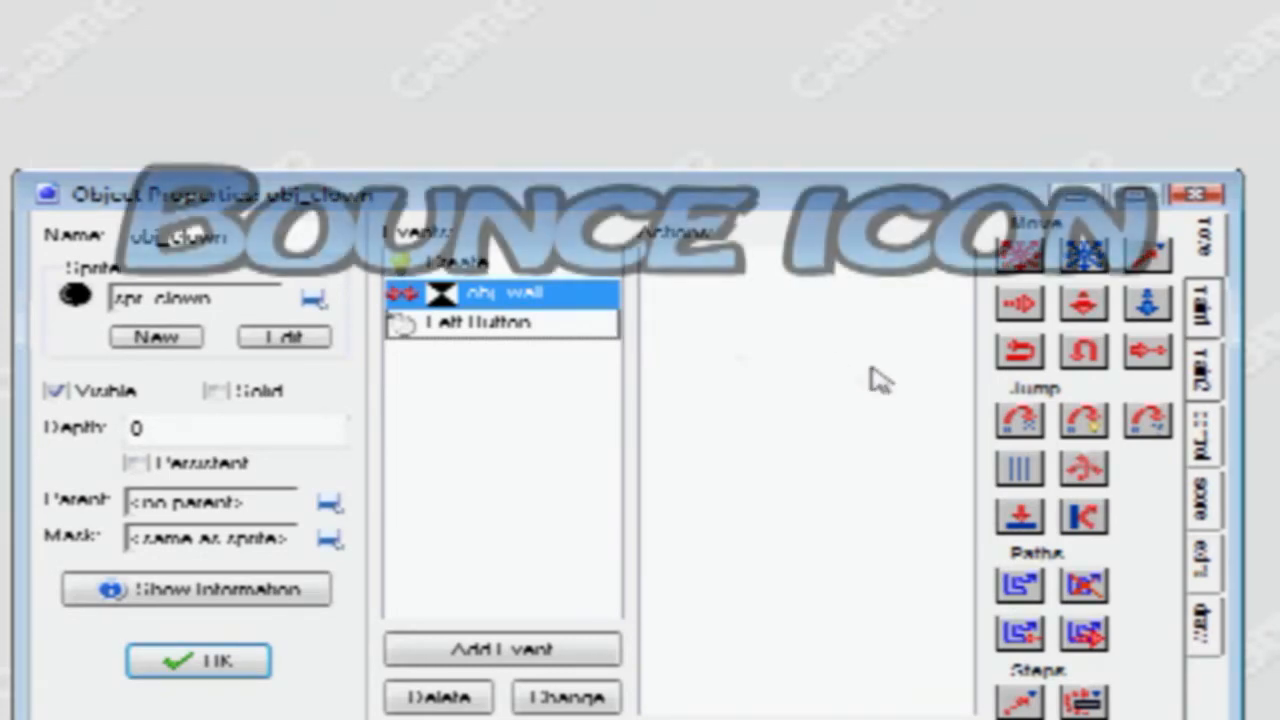
drag(884, 516, 709, 420)
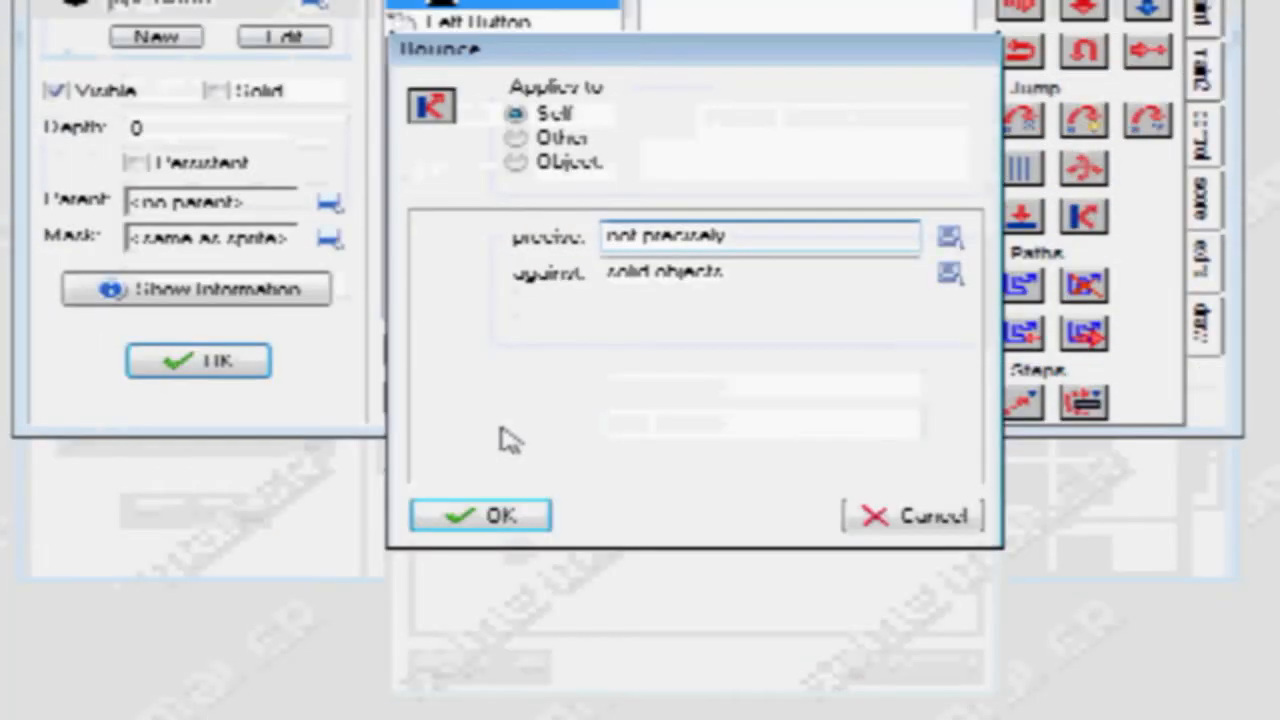
click(505, 515)
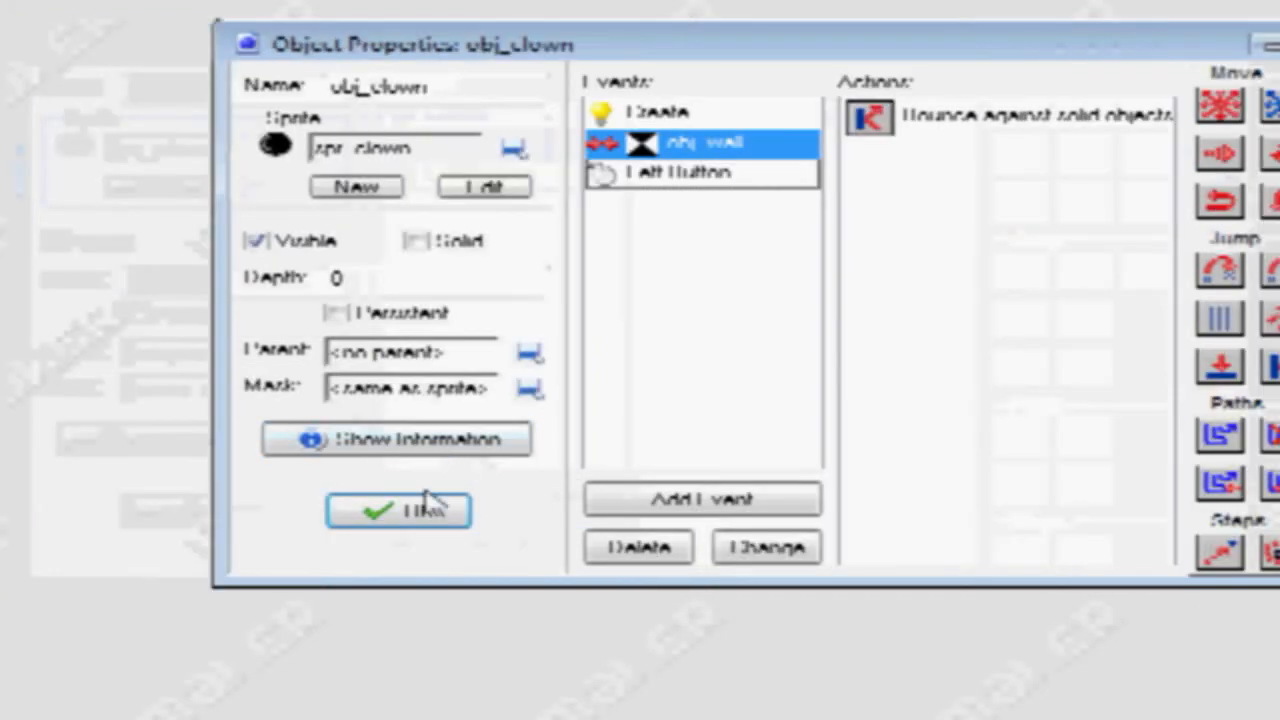
click(228, 362)
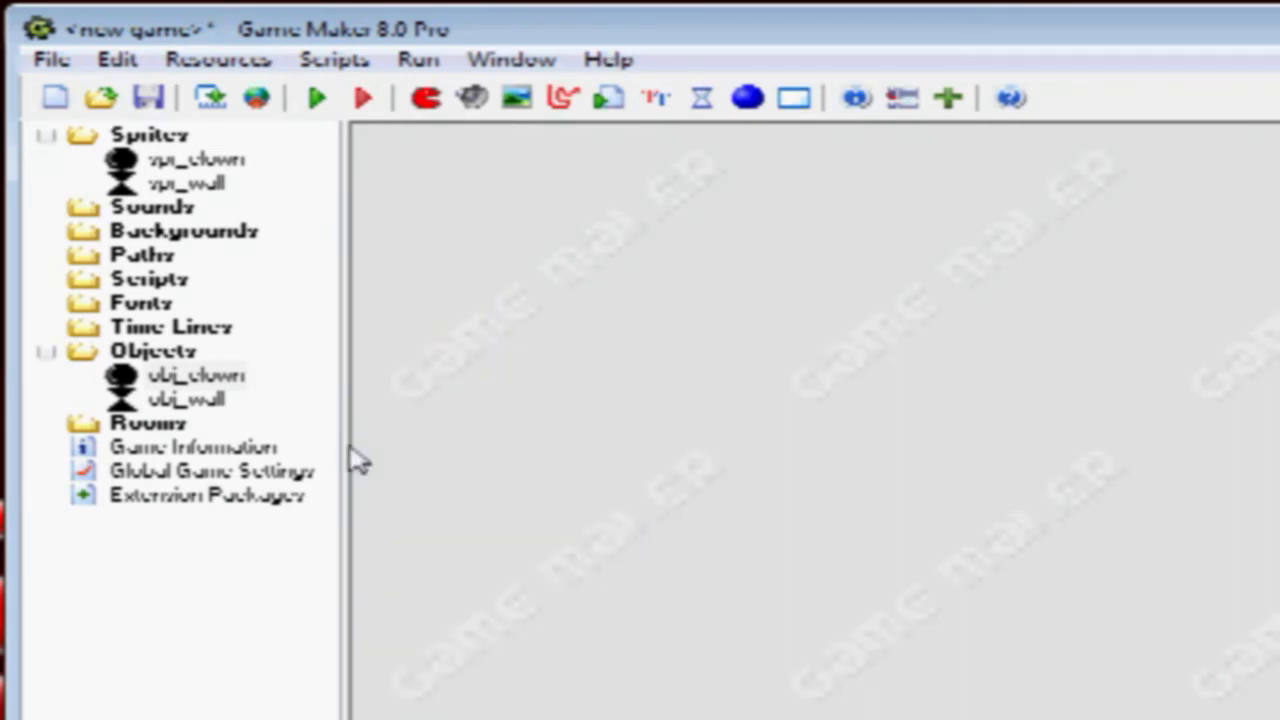
Step: Collapse the Objects and Sprites folders in the resource tree and create a new room
click(46, 351)
click(46, 135)
right_click(160, 329)
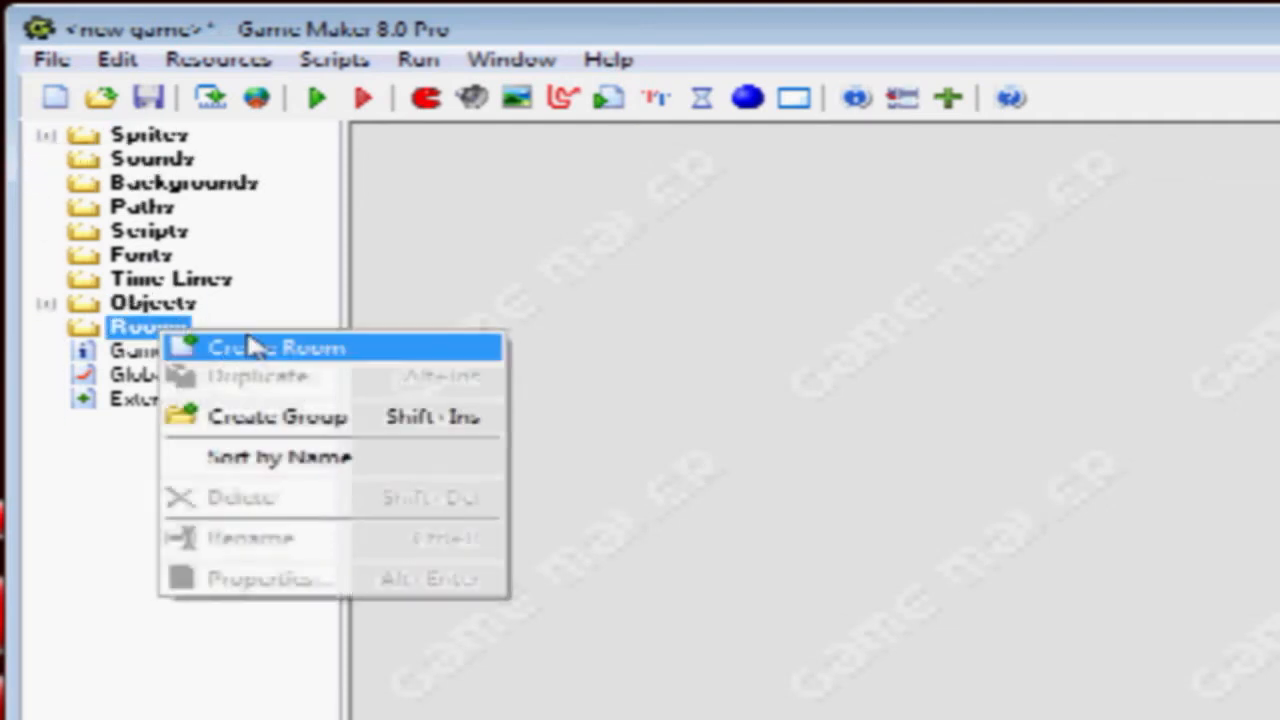
click(250, 347)
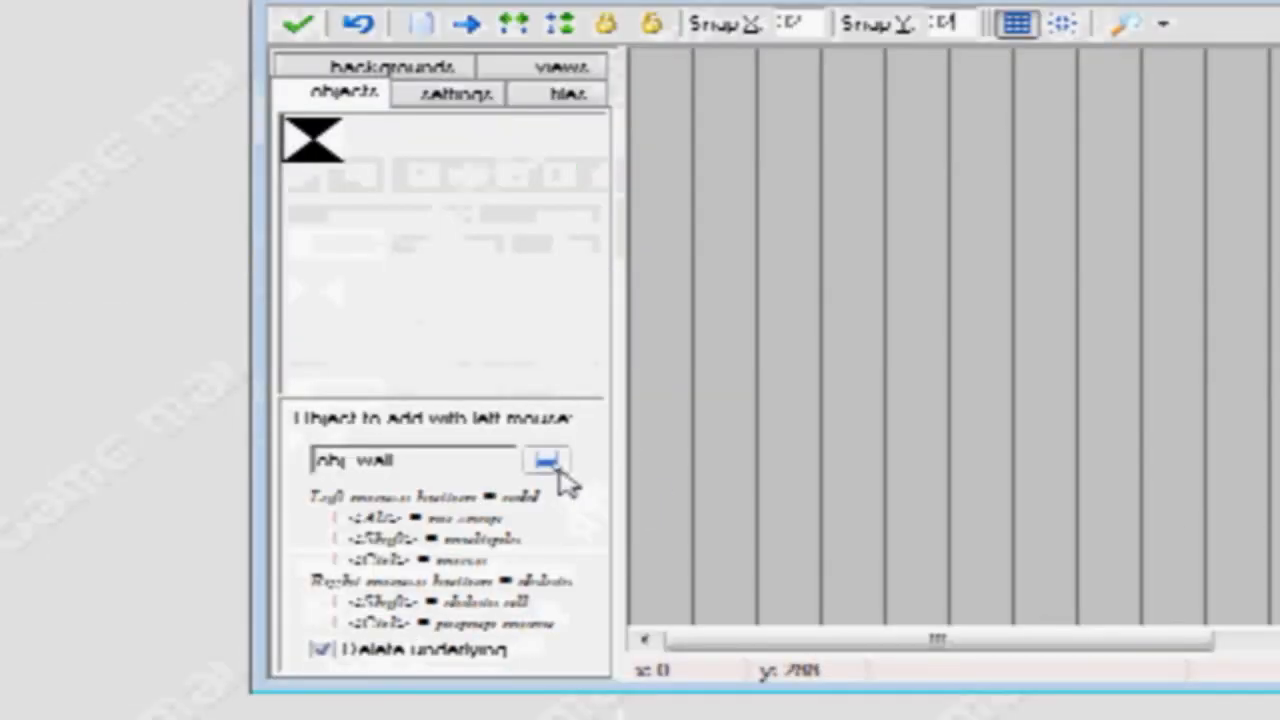
Step: Keep obj_wall as the object to add and fill the room's entire left column with walls
click(558, 470)
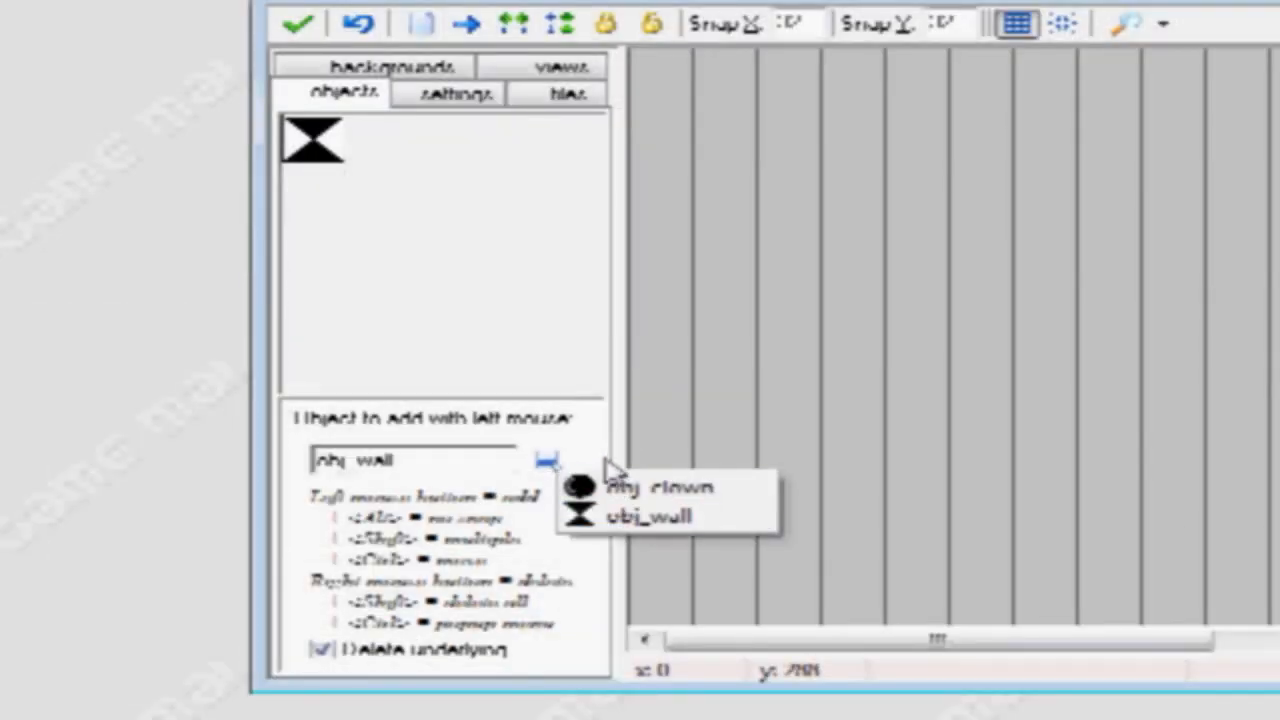
click(605, 458)
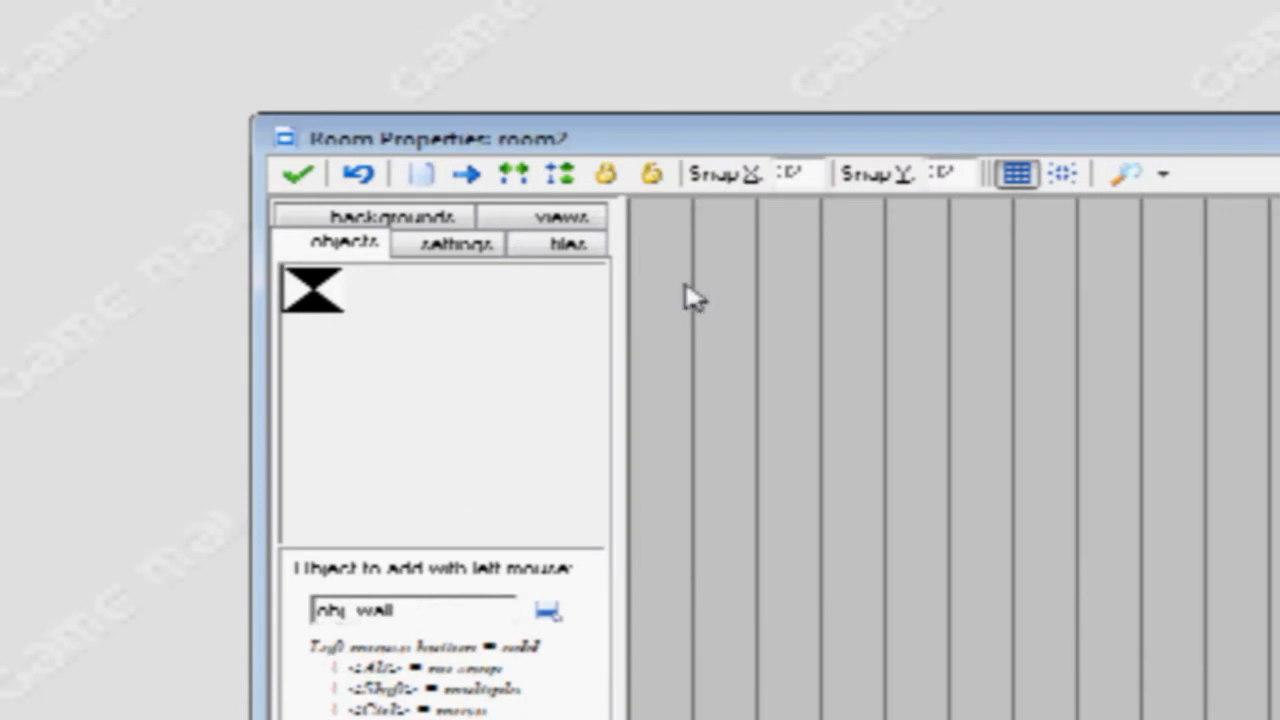
click(643, 237)
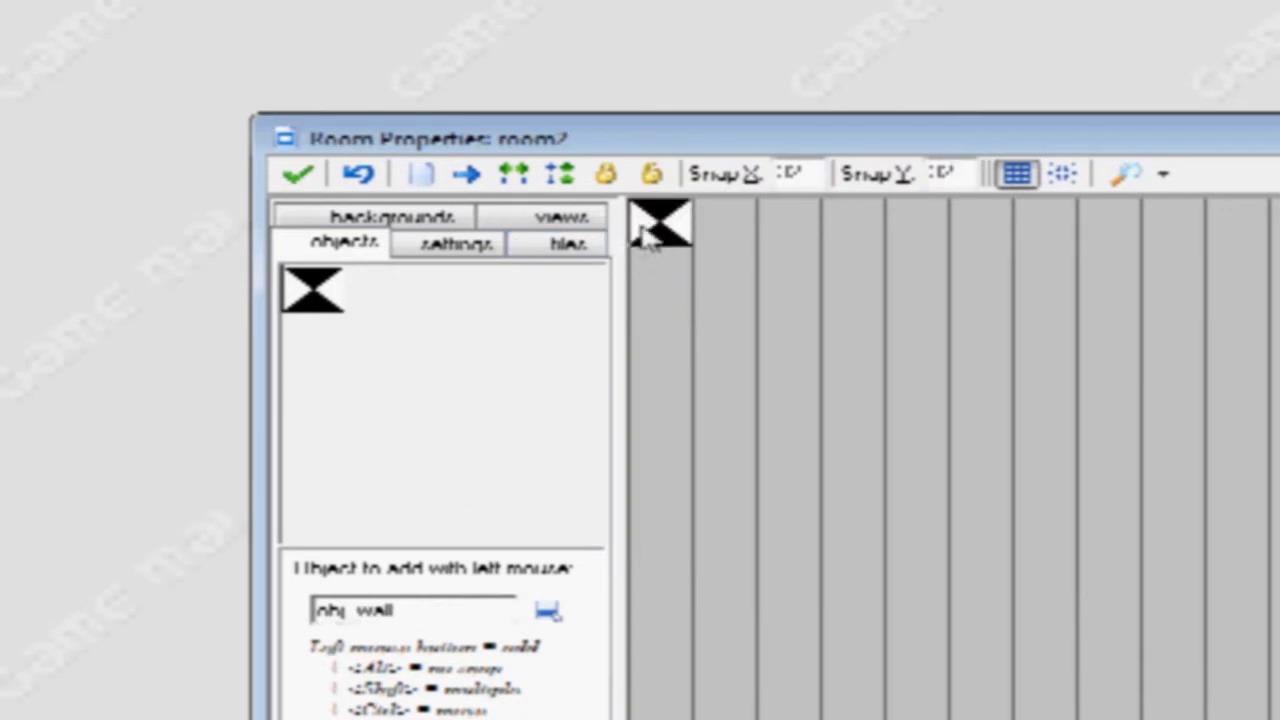
shift+drag(643, 237, 650, 702)
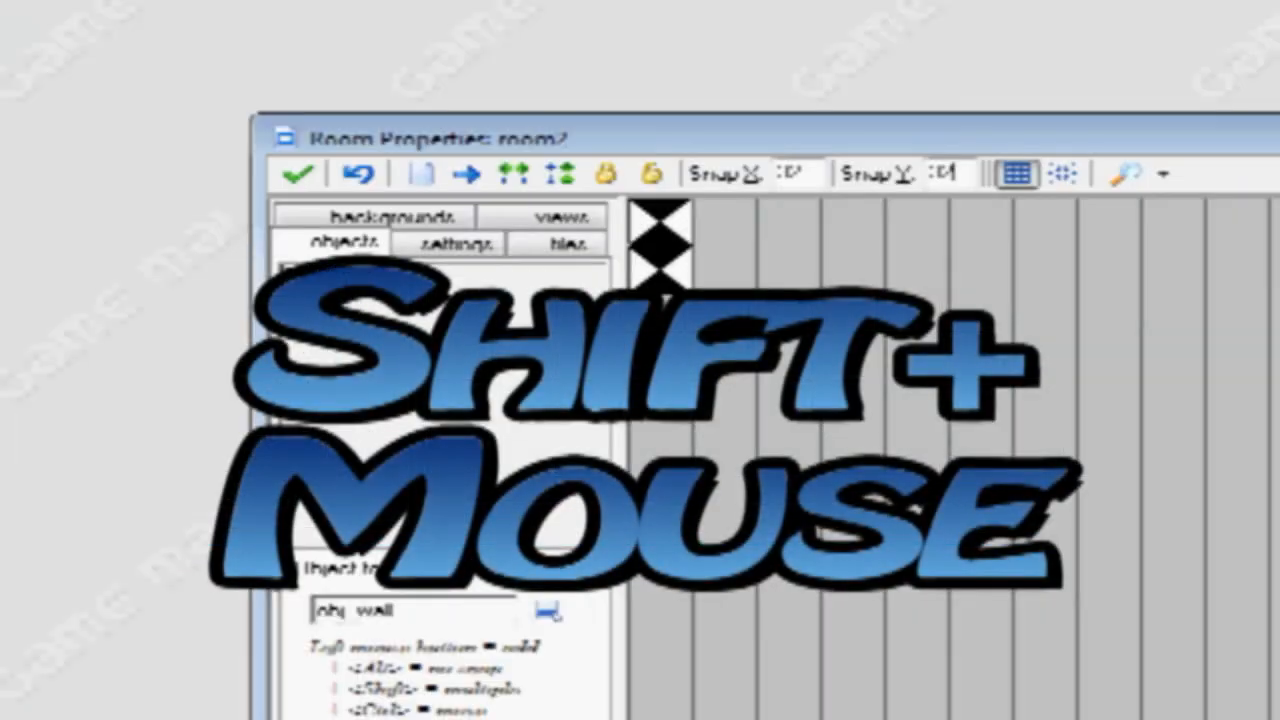
shift+drag(660, 345, 672, 714)
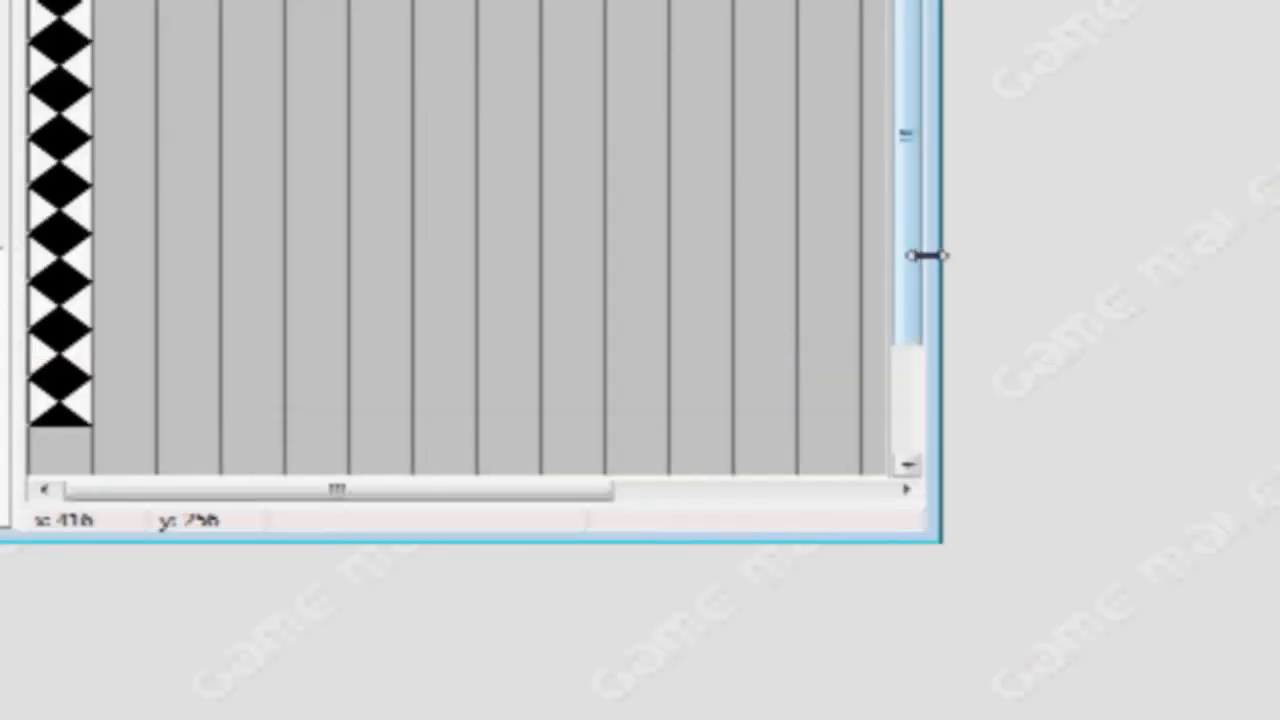
drag(910, 268, 909, 373)
shift+drag(262, 302, 257, 457)
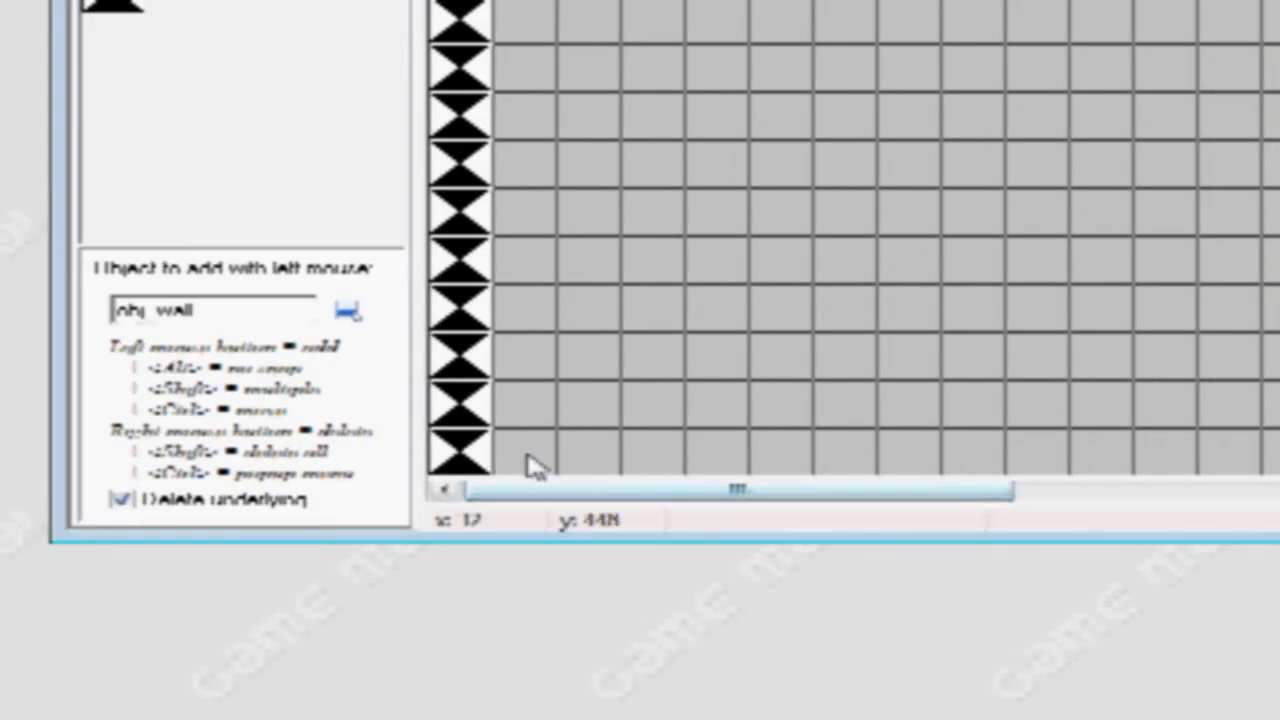
Step: Fill the room's bottom row with obj_wall instances and continue a few cells up the right edge
shift+drag(535, 465, 1089, 449)
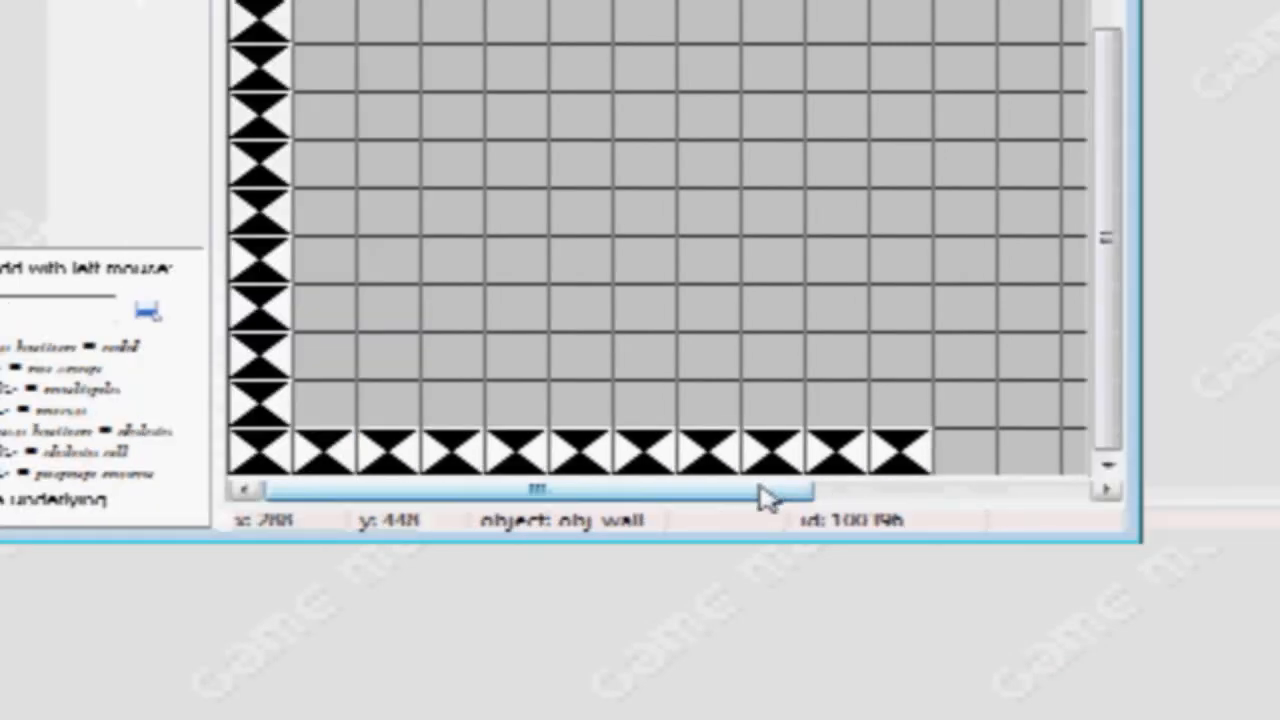
drag(966, 494, 1252, 522)
mouse_move(363, 451)
shift+mouse_down()
mouse_move(875, 458)
mouse_move(897, 240)
shift+mouse_up()
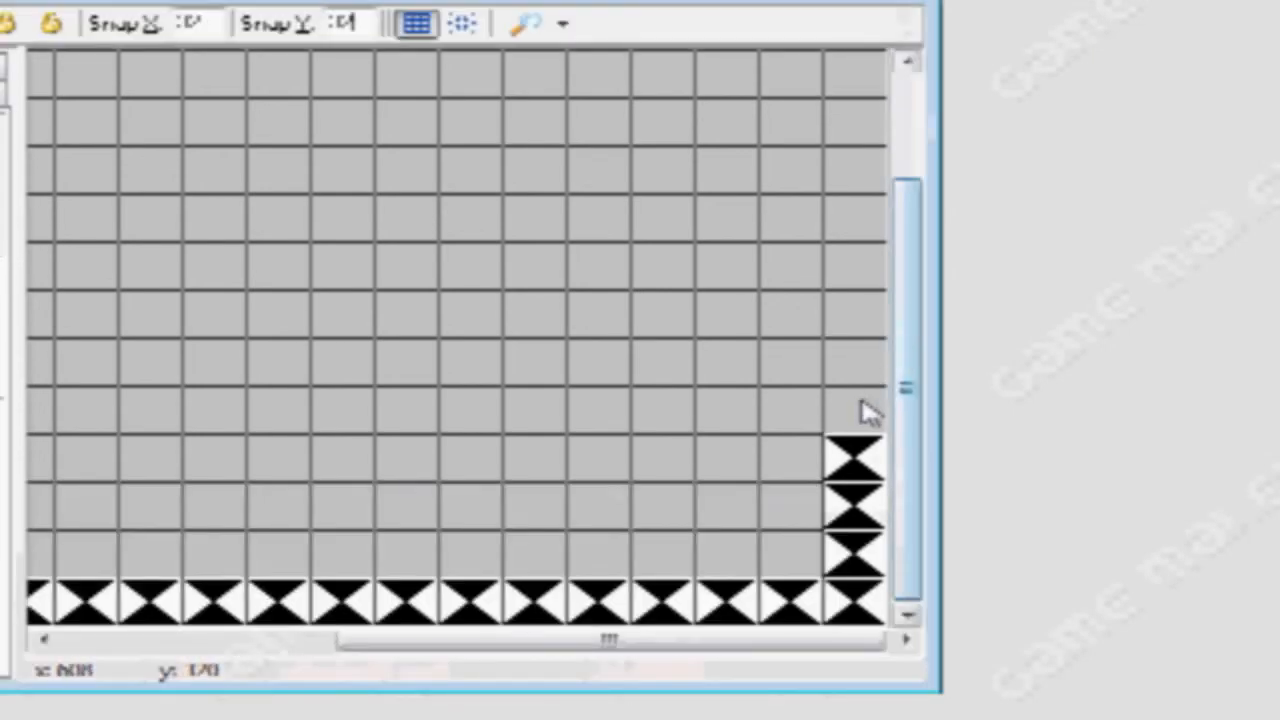
Step: Complete the room's right column with obj_wall instances up to the top corner
shift+drag(862, 400, 868, 264)
drag(911, 335, 906, 232)
shift+drag(860, 358, 848, 68)
Step: Try placing walls along the room's top edge with Snap X and Snap Y set to 1, and delete them
double_click(545, 173)
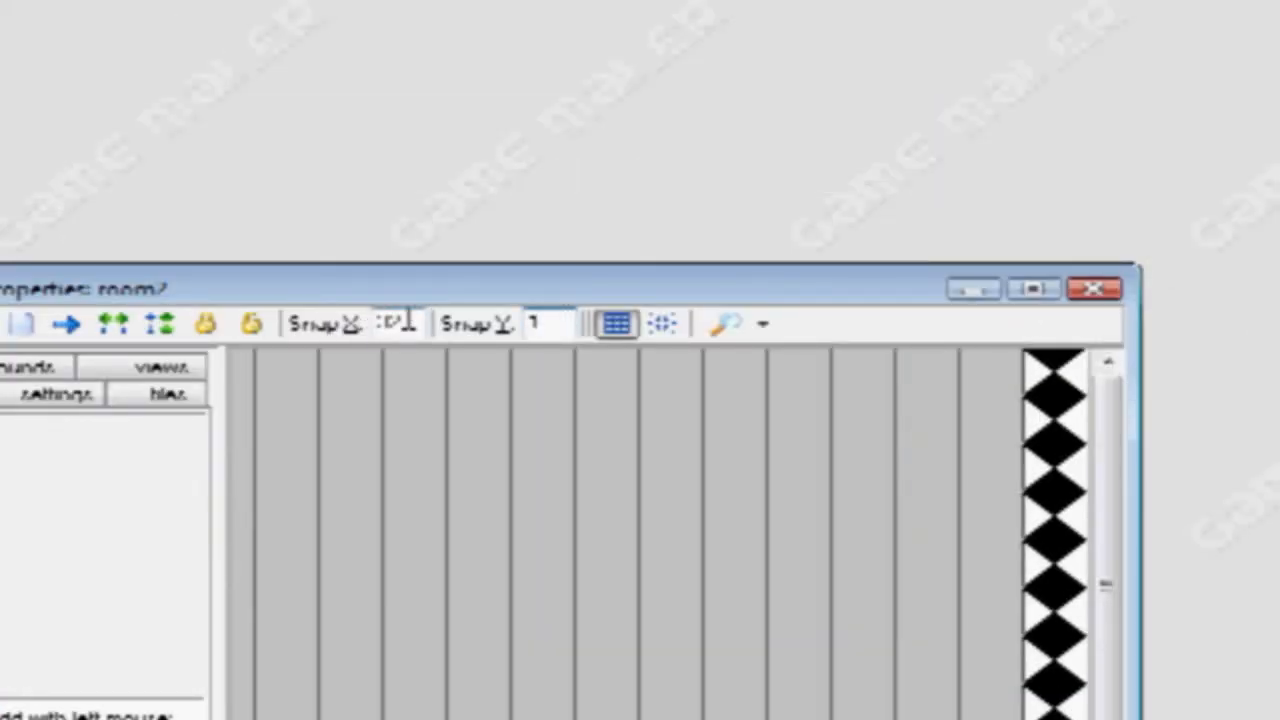
double_click(396, 323)
text(1)
shift+drag(989, 380, 612, 385)
mouse_move(412, 385)
shift+mouse_down()
mouse_move(128, 390)
mouse_move(571, 386)
mouse_move(600, 368)
shift+mouse_up()
shift+drag(795, 355, 281, 363)
mouse_move(281, 363)
shift+right_down()
mouse_move(868, 385)
mouse_move(340, 415)
mouse_move(517, 434)
mouse_move(995, 420)
shift+right_up()
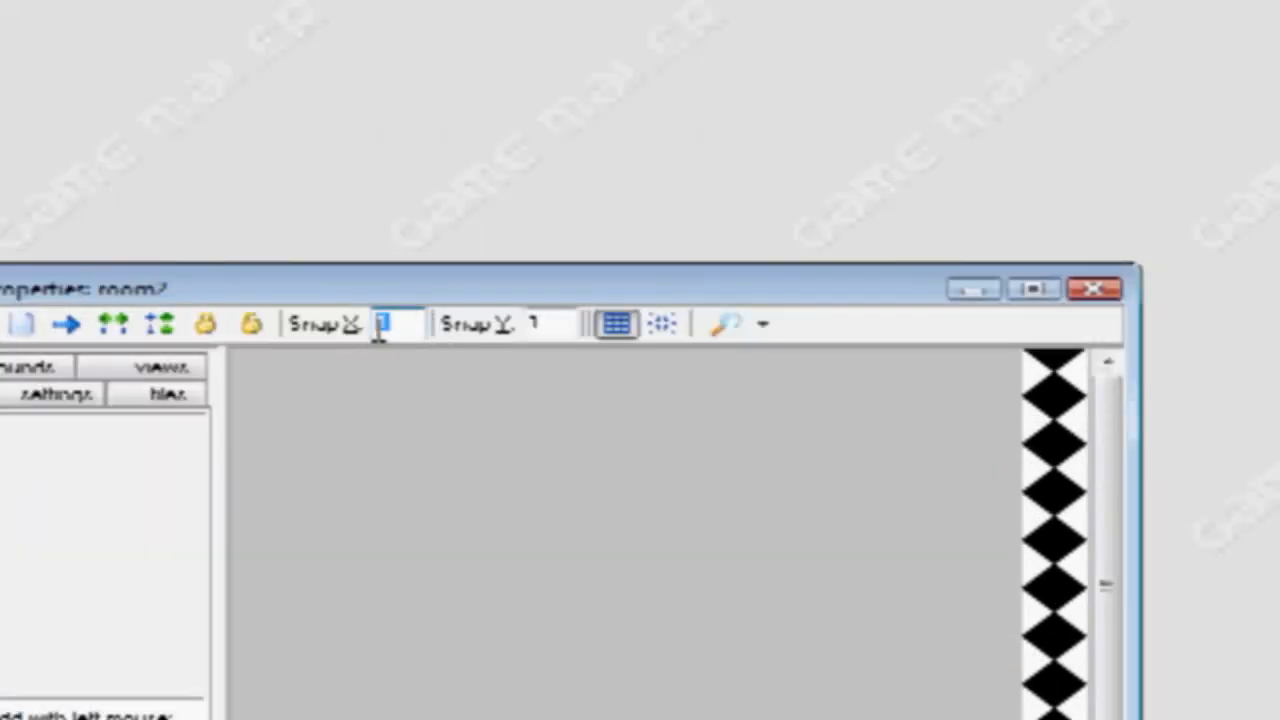
Step: Set Snap X and Snap Y to 32 and fill the room's entire top row with obj_wall instances
text(32)
key(Tab)
text(32)
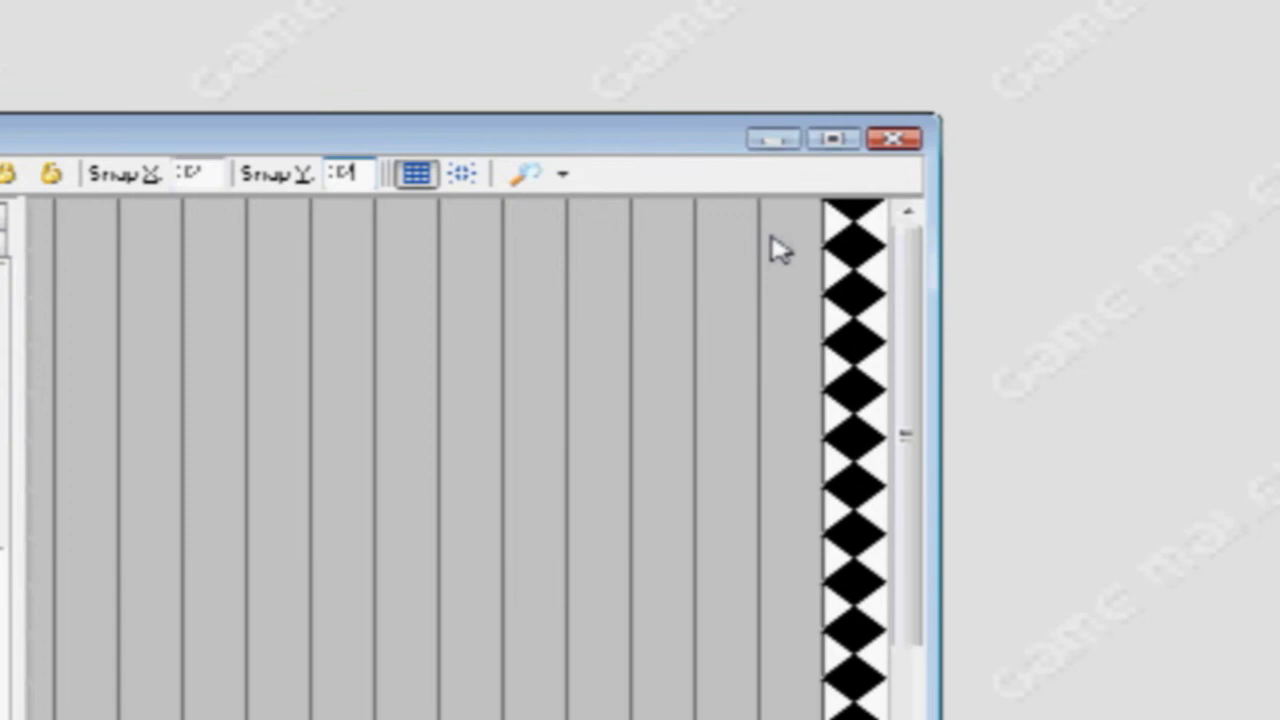
mouse_move(975, 385)
shift+mouse_down()
mouse_move(906, 392)
mouse_move(854, 375)
shift+mouse_up()
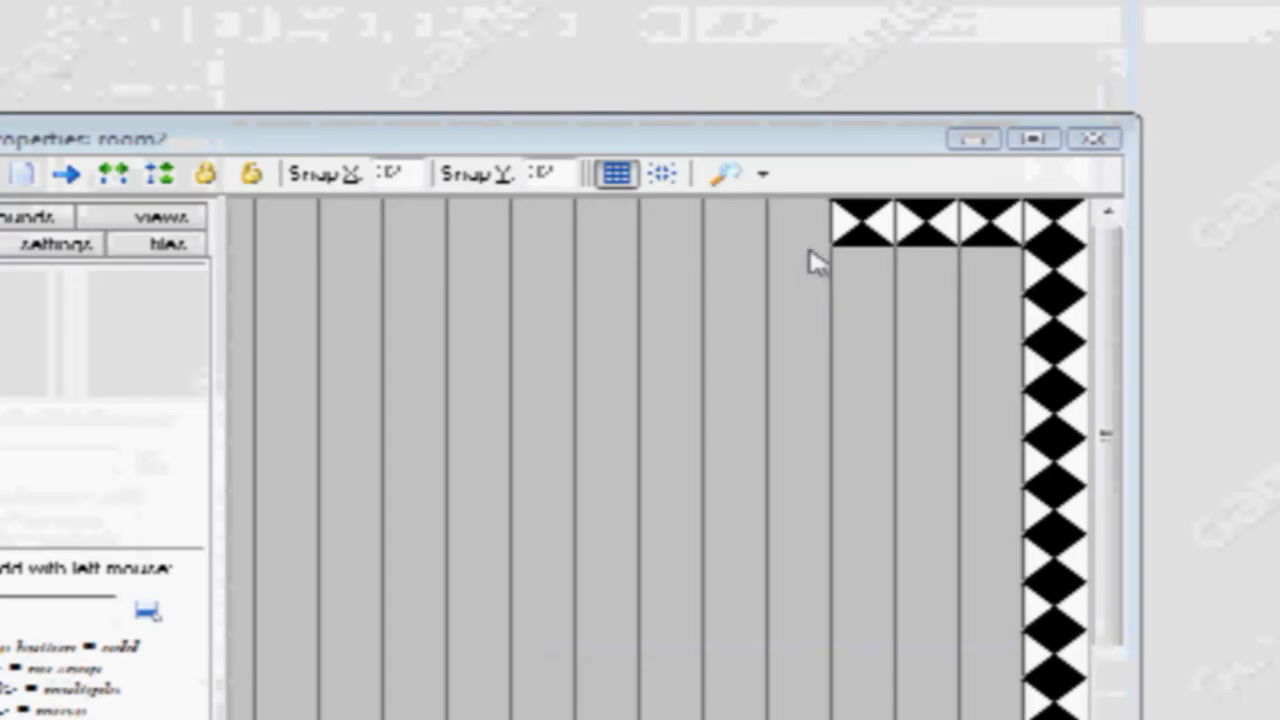
shift+drag(1279, 0, 1245, 0)
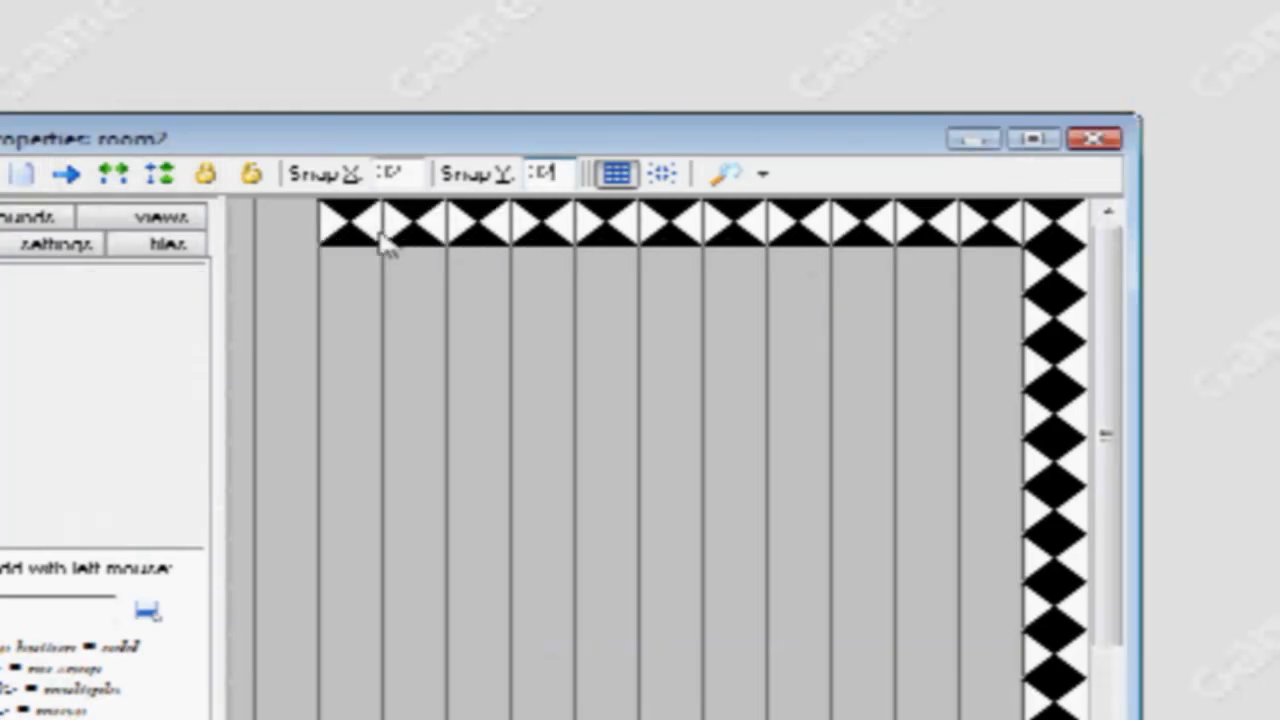
drag(852, 483, 760, 488)
mouse_move(808, 224)
shift+mouse_down()
mouse_move(687, 246)
mouse_move(505, 250)
shift+mouse_up()
Step: Place one obj_clown instance inside the walls, accept the room with removal of outside instances, and test the game
click(347, 610)
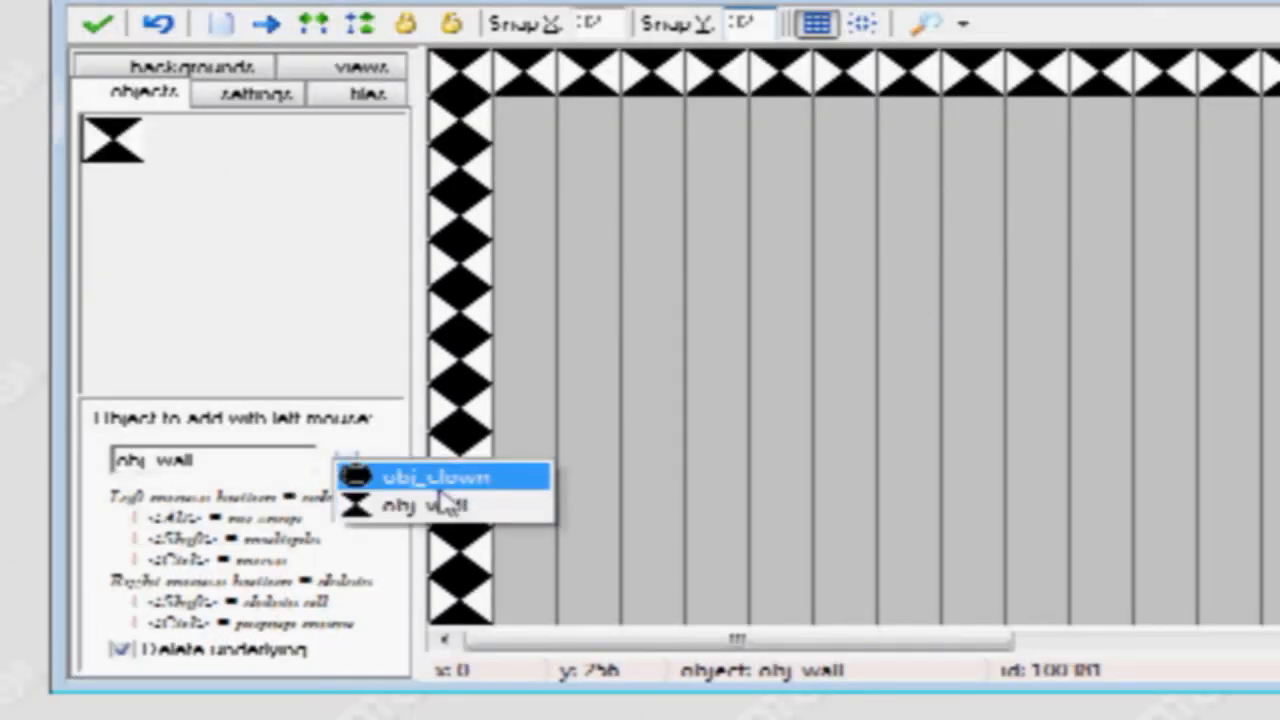
click(440, 486)
click(827, 378)
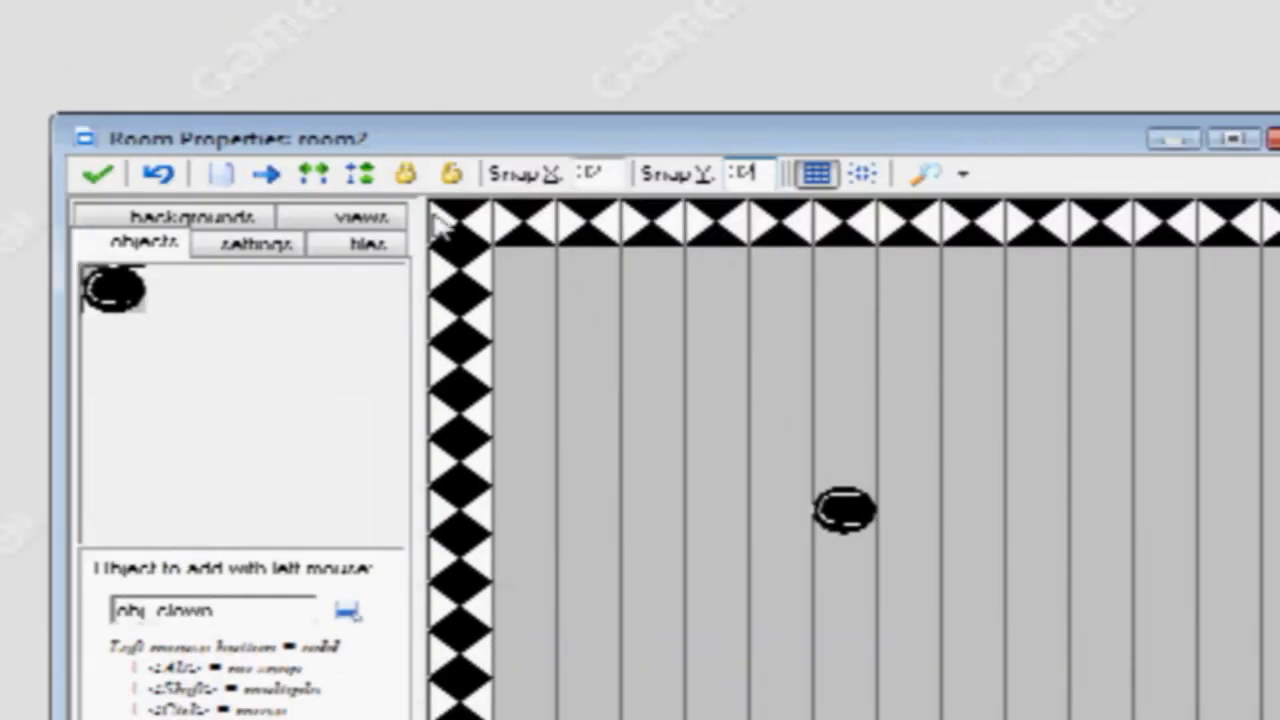
click(102, 22)
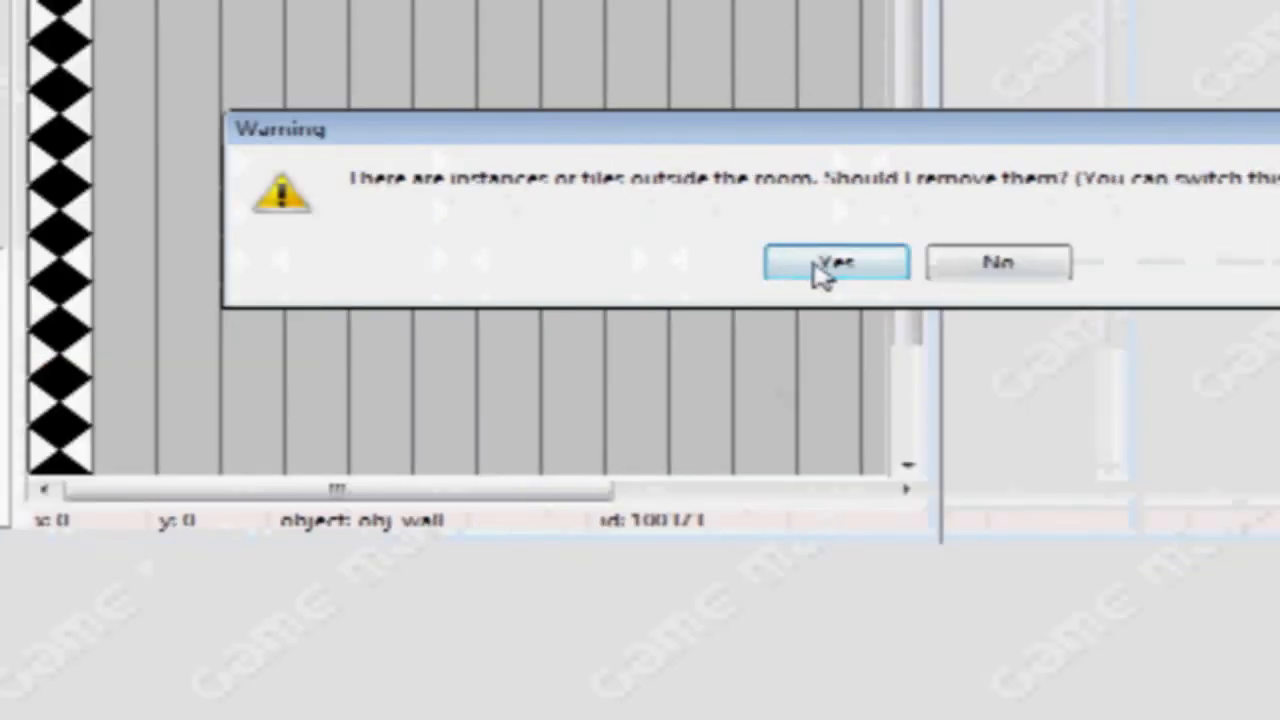
click(817, 265)
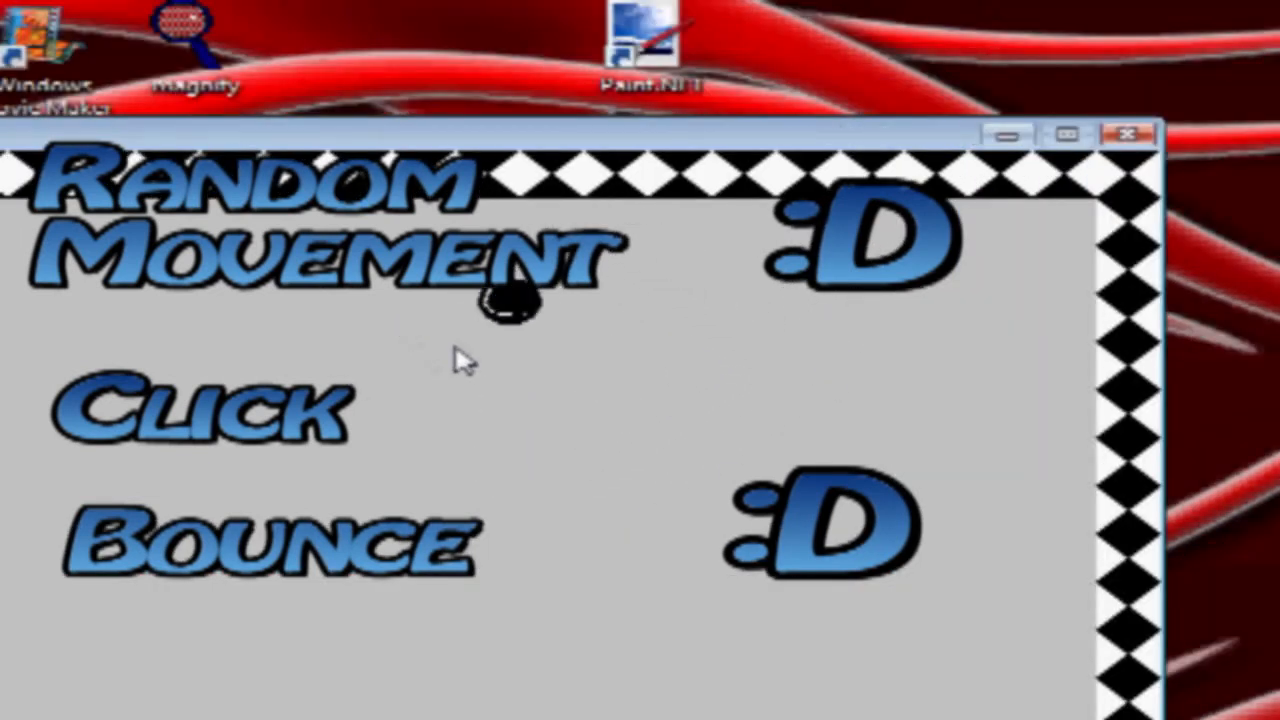
click(337, 440)
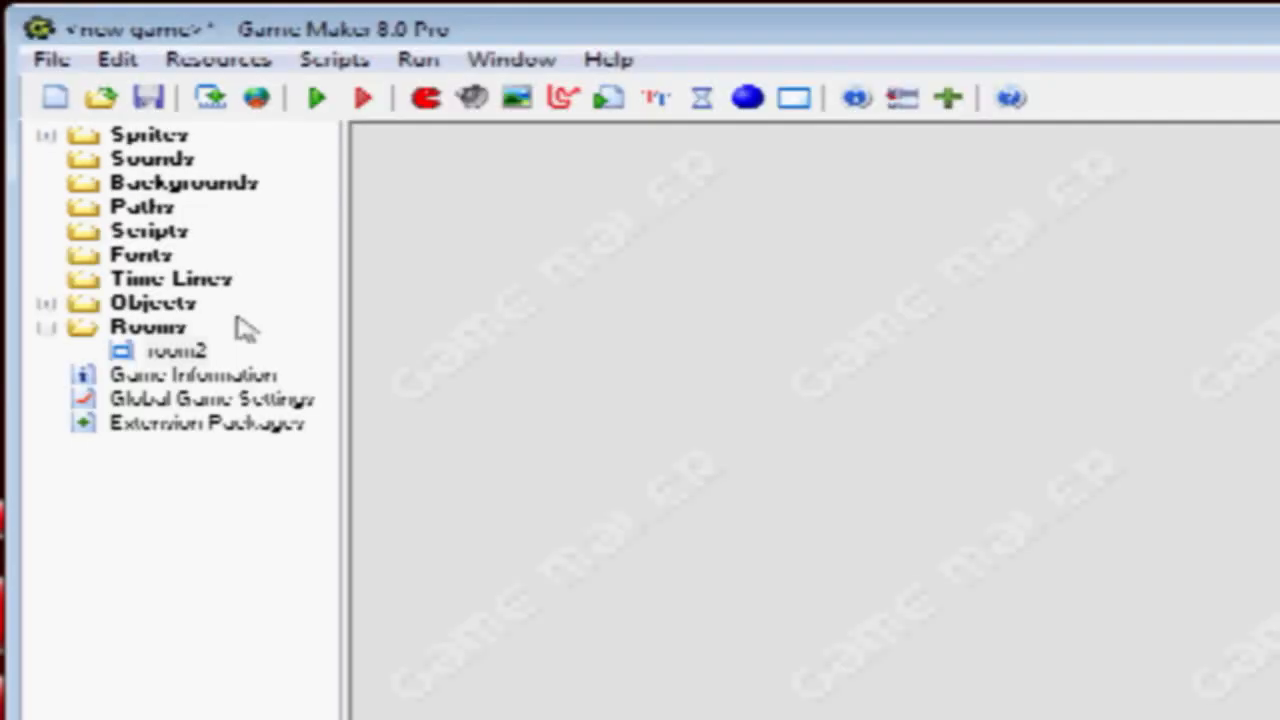
Step: Create a new sound resource named snd_bounce
right_click(125, 162)
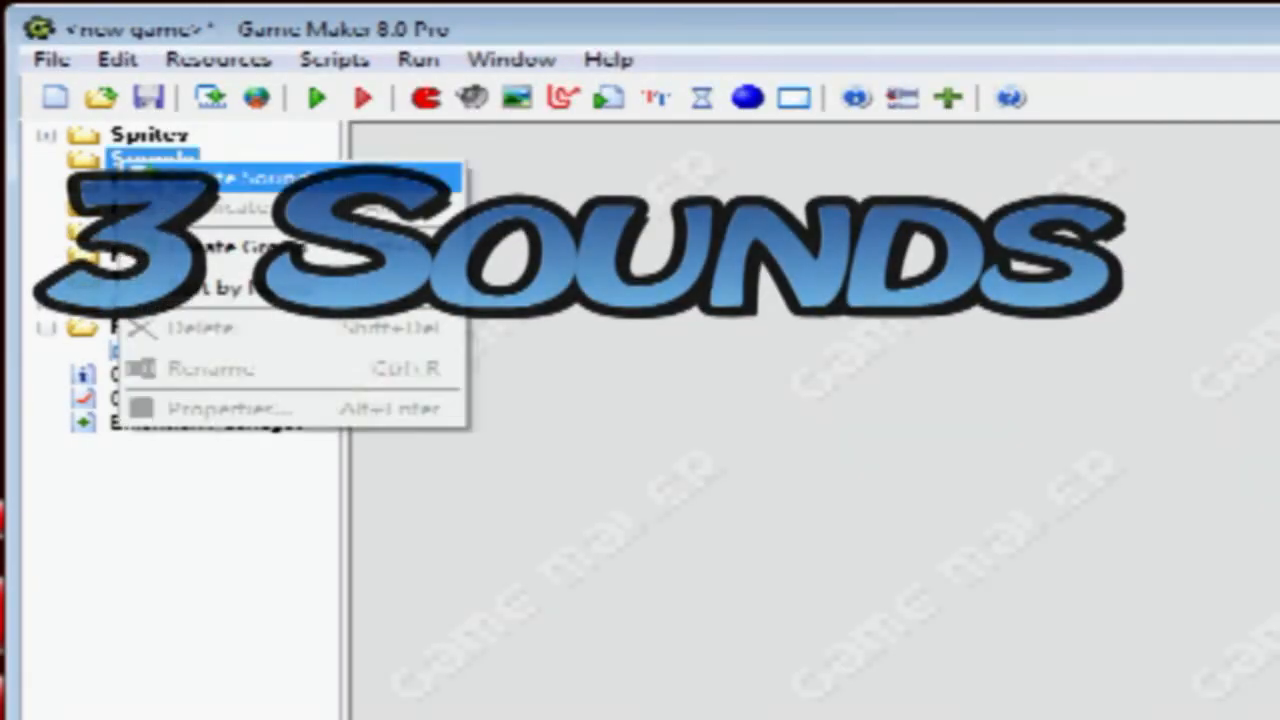
click(210, 182)
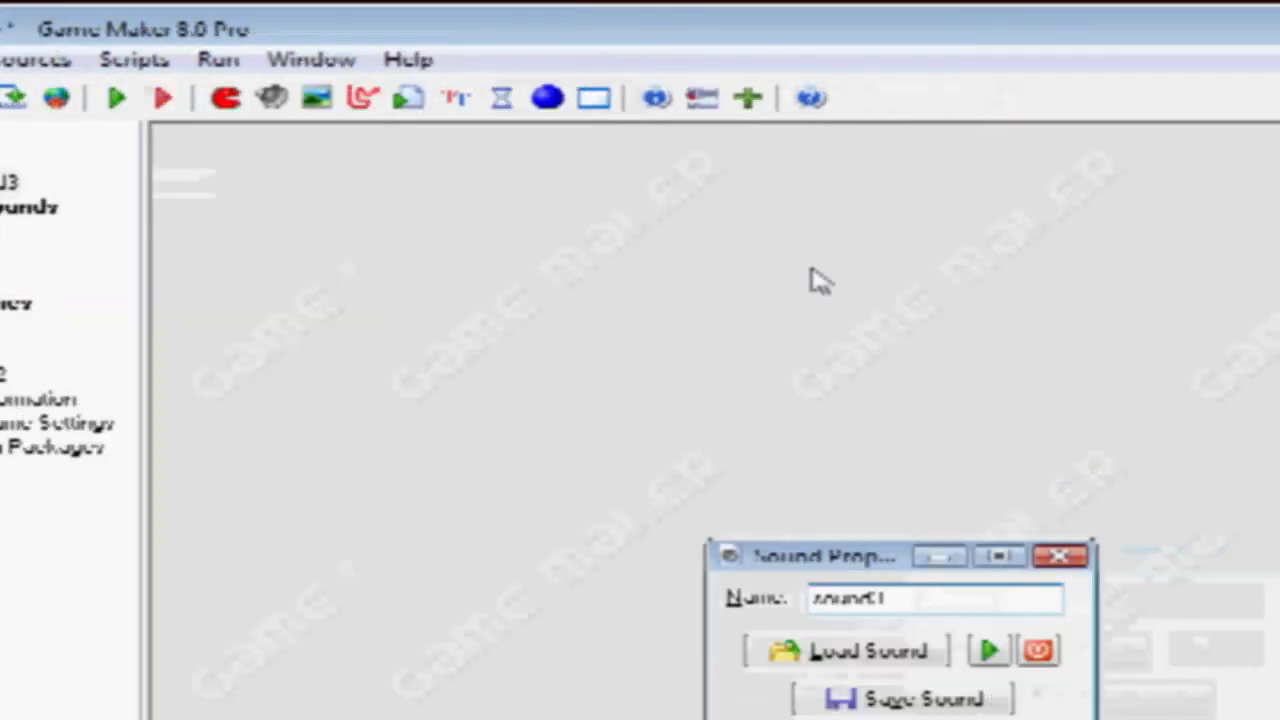
double_click(848, 450)
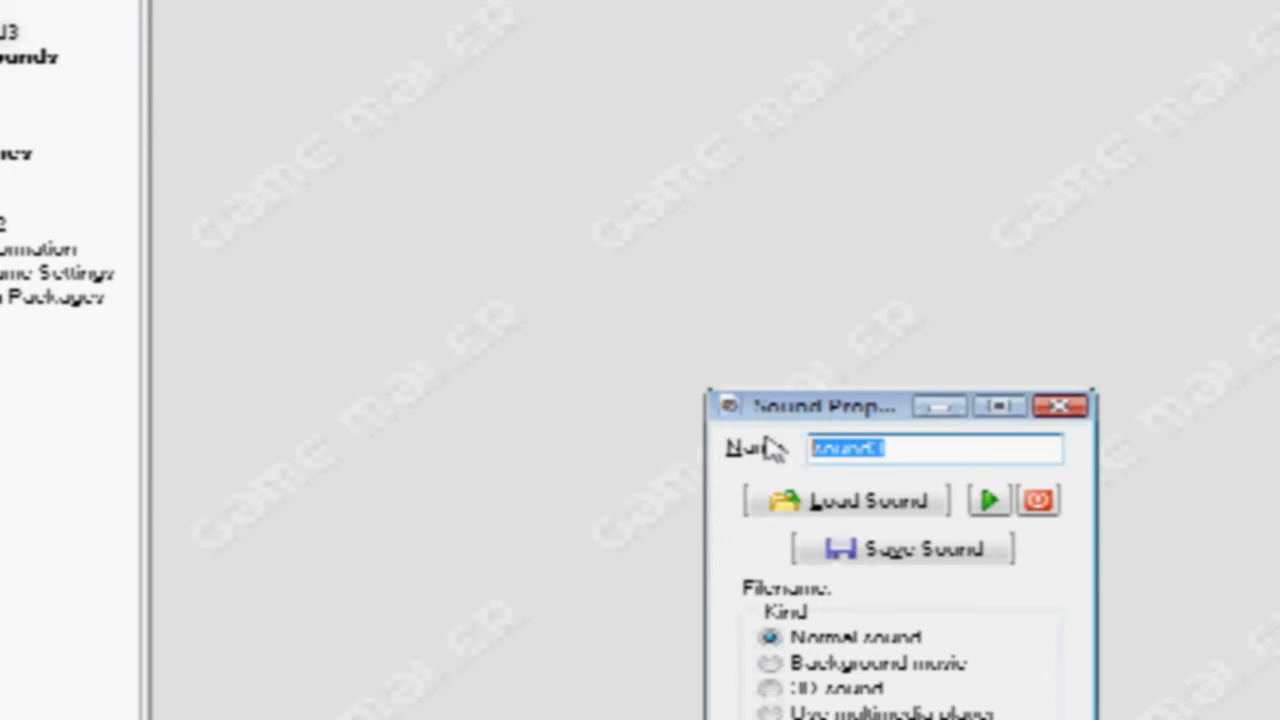
text(snd)
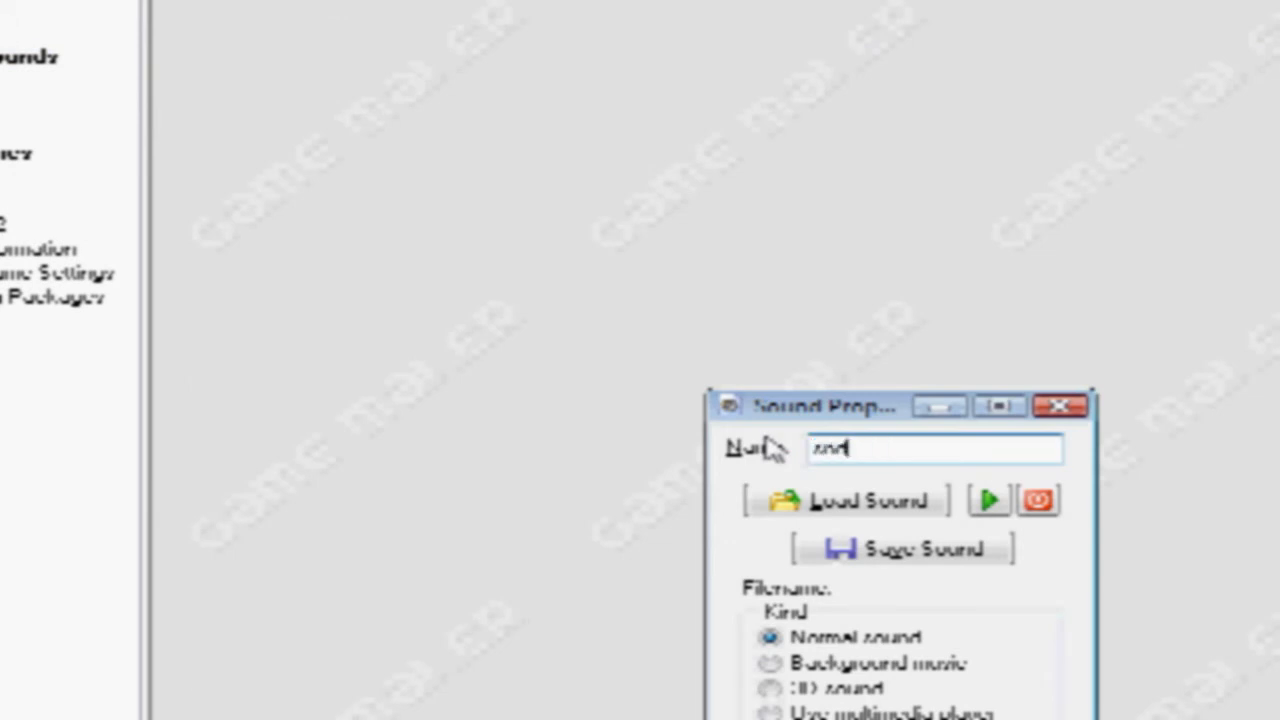
text(_bounce)
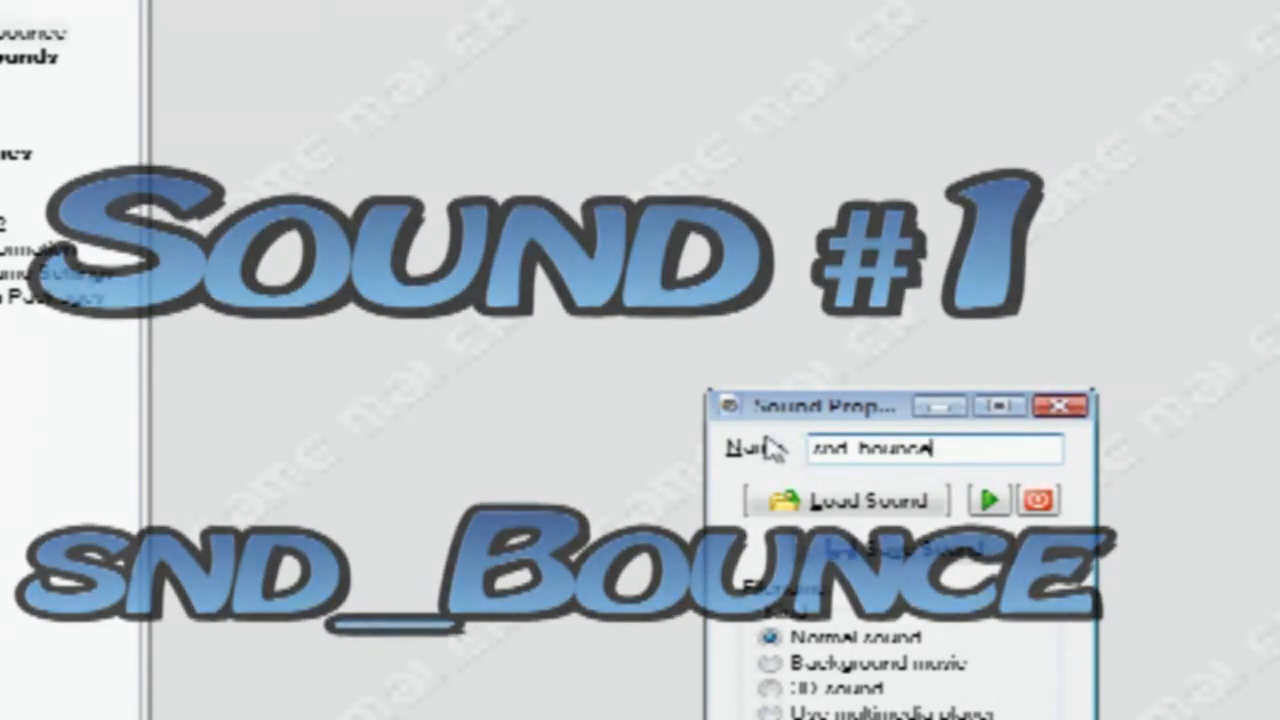
key(BackSpace)
key(BackSpace)
key(BackSpace)
key(BackSpace)
key(BackSpace)
key(BackSpace)
key(BackSpace)
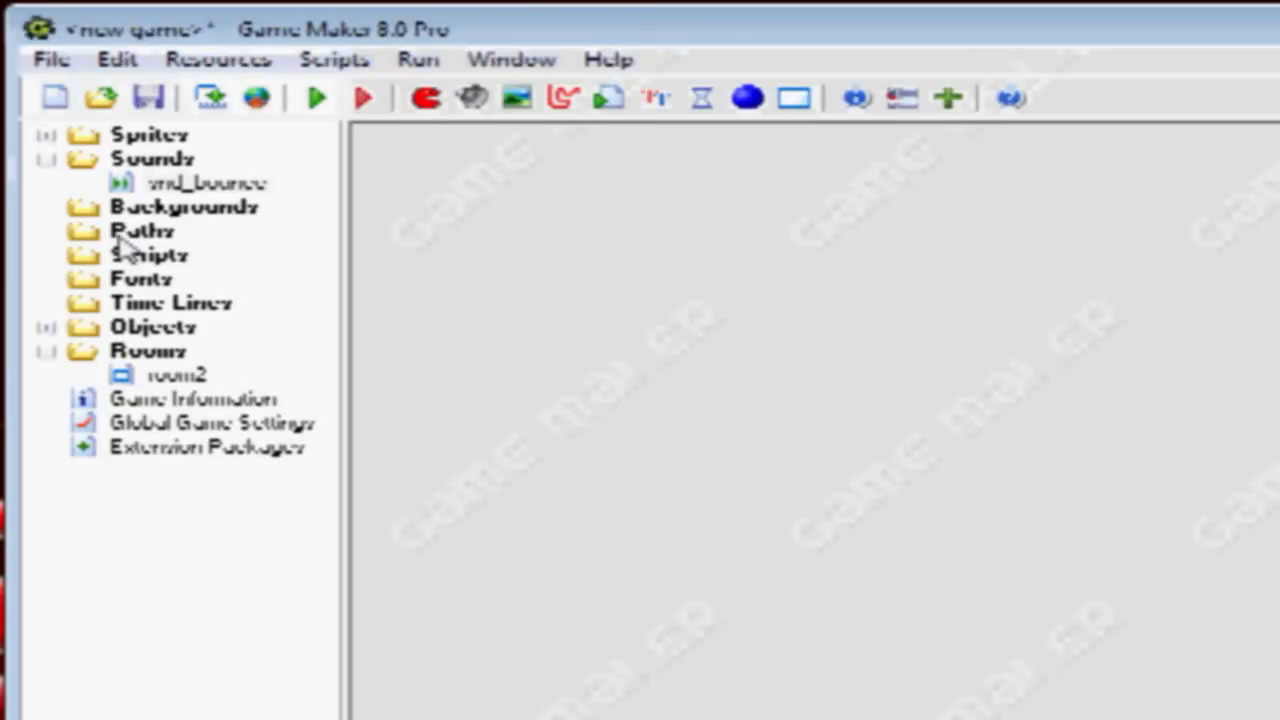
Step: Create a second sound resource named smd_click, load the click WAV file into it, and accept it
right_click(145, 10)
click(250, 27)
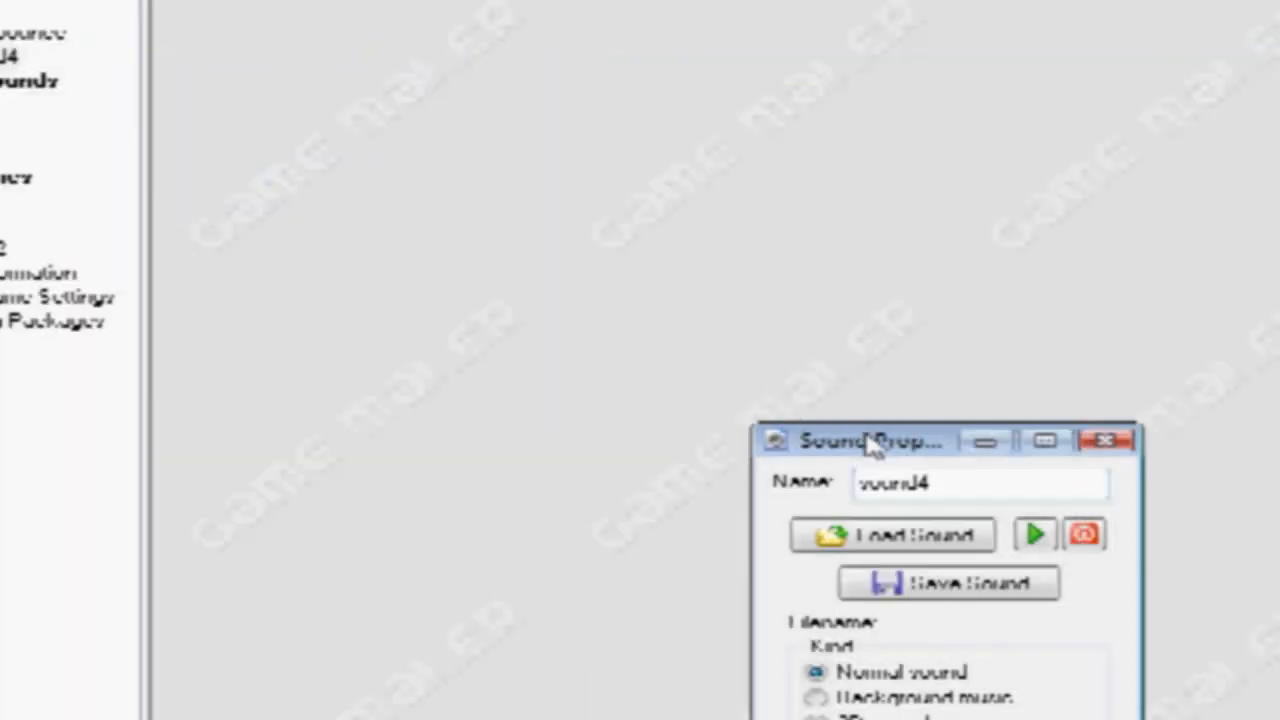
drag(938, 485, 793, 487)
text(snd_clik)
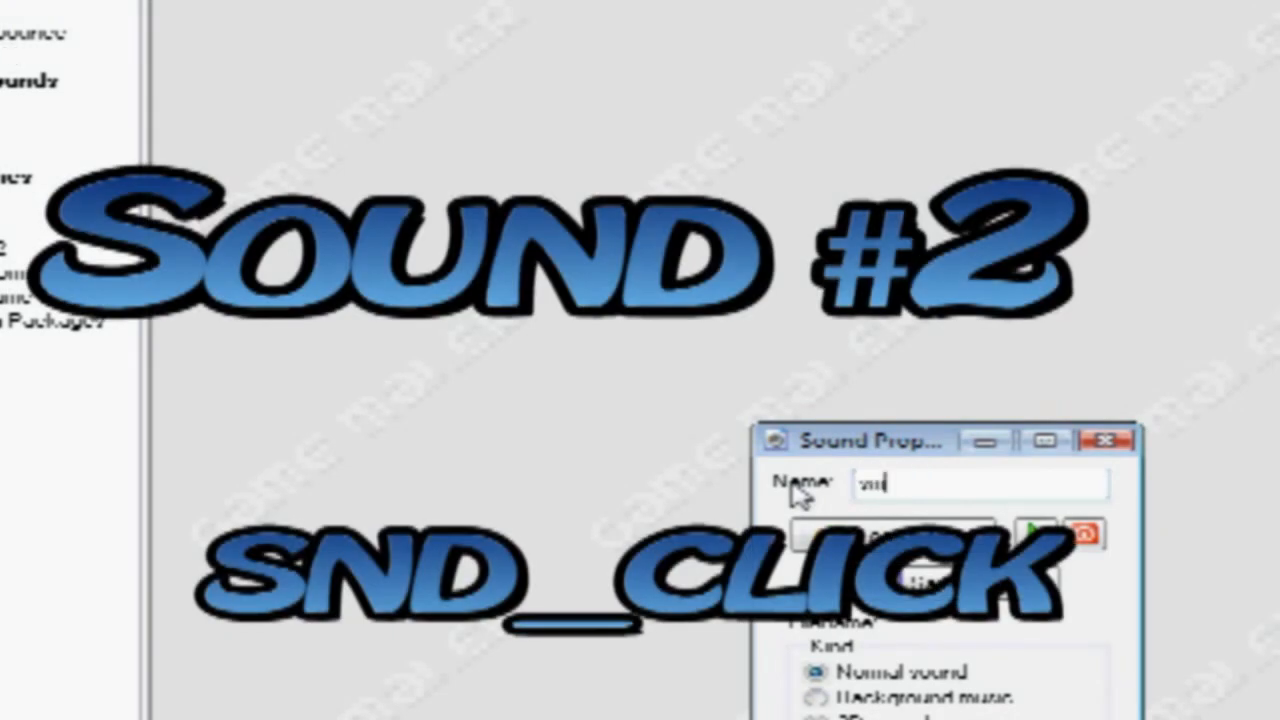
key(BackSpace)
key(BackSpace)
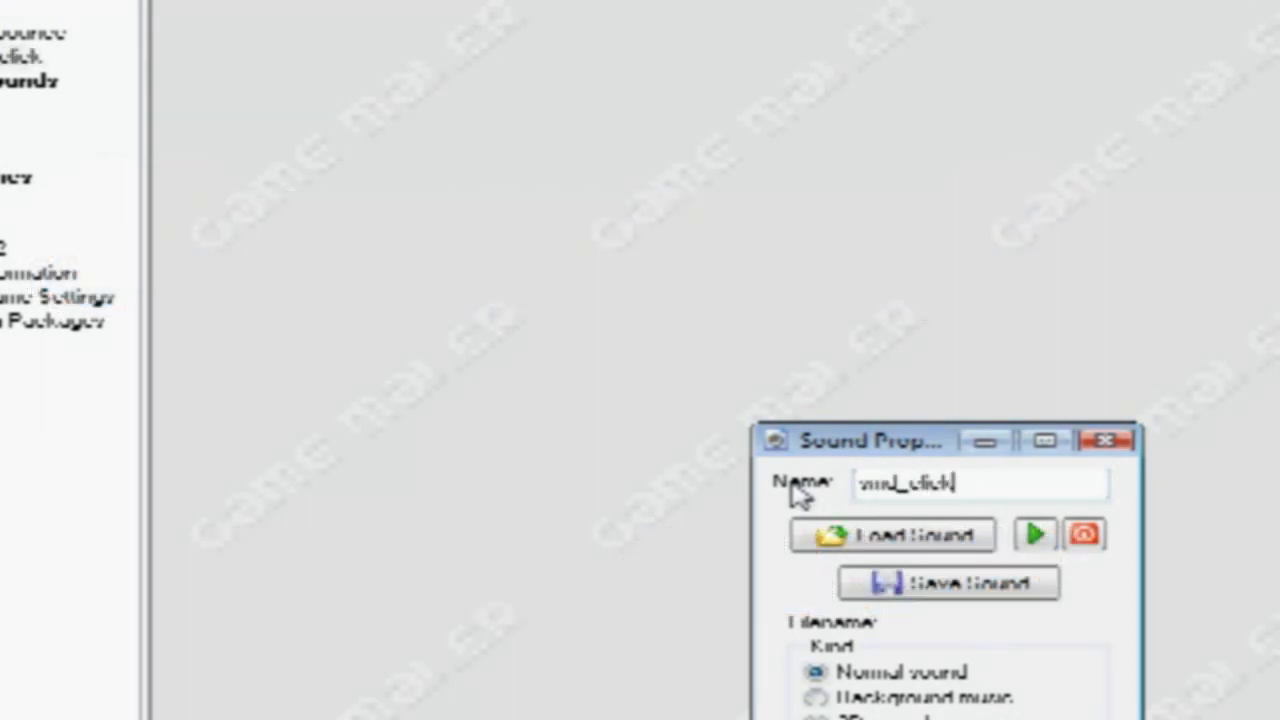
click(860, 535)
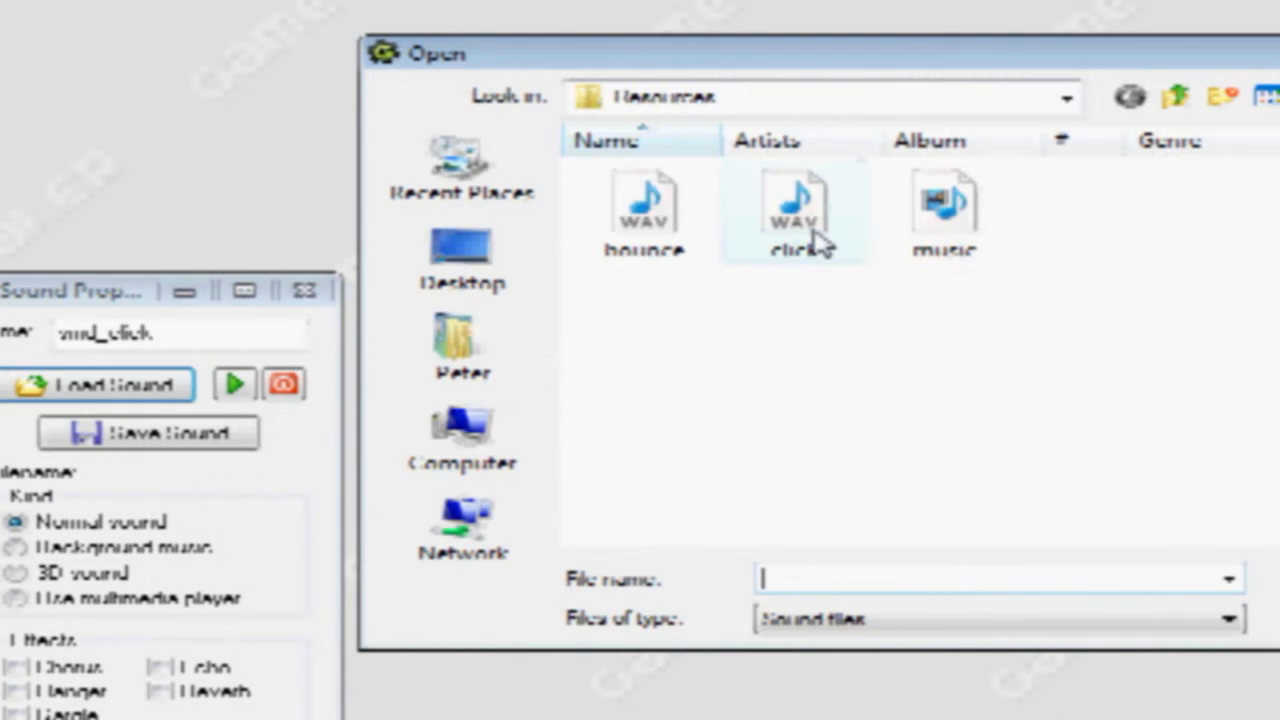
double_click(805, 235)
click(420, 490)
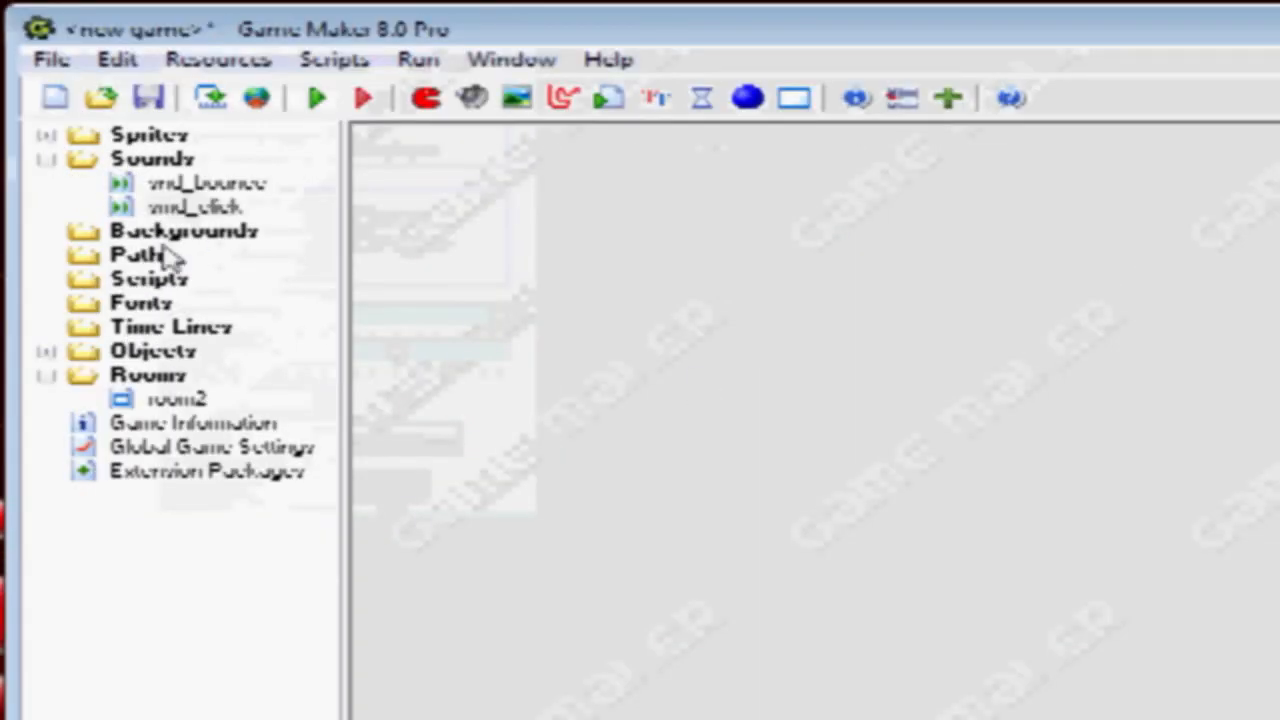
Step: Create a third sound resource named smd_music using music.mid as background music, and accept it
right_click(160, 162)
click(280, 172)
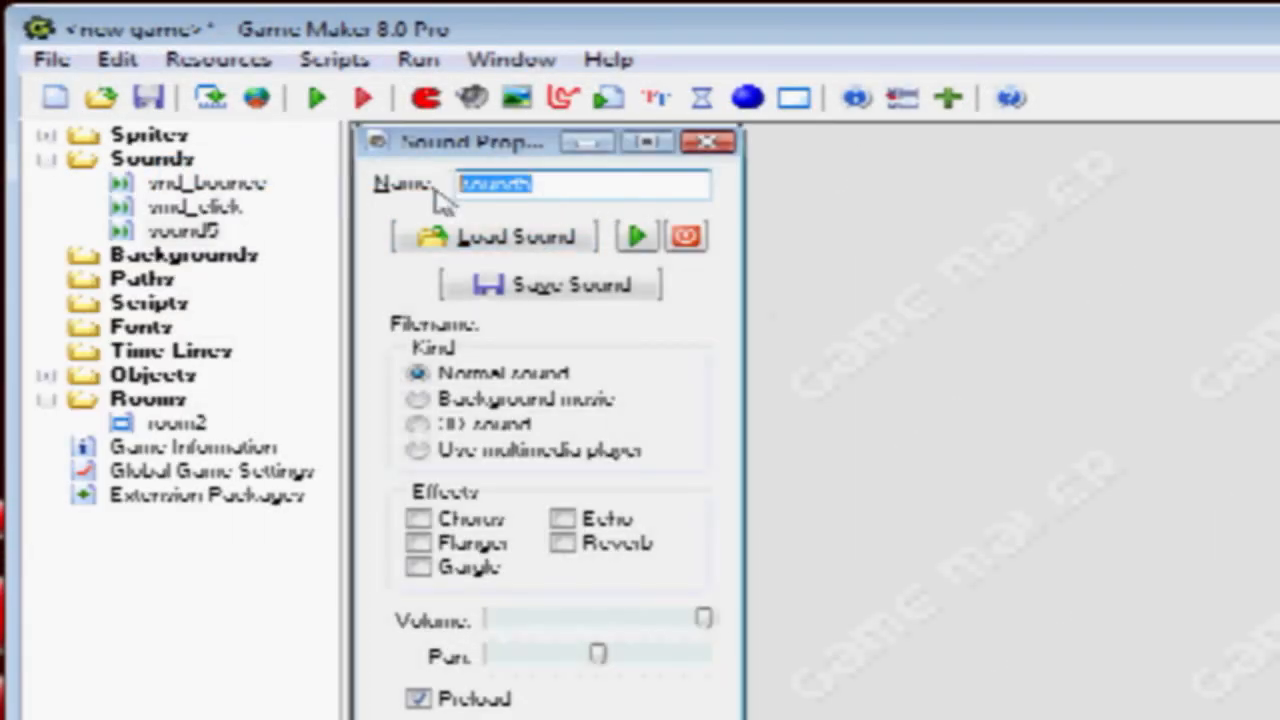
text(snd_mu)
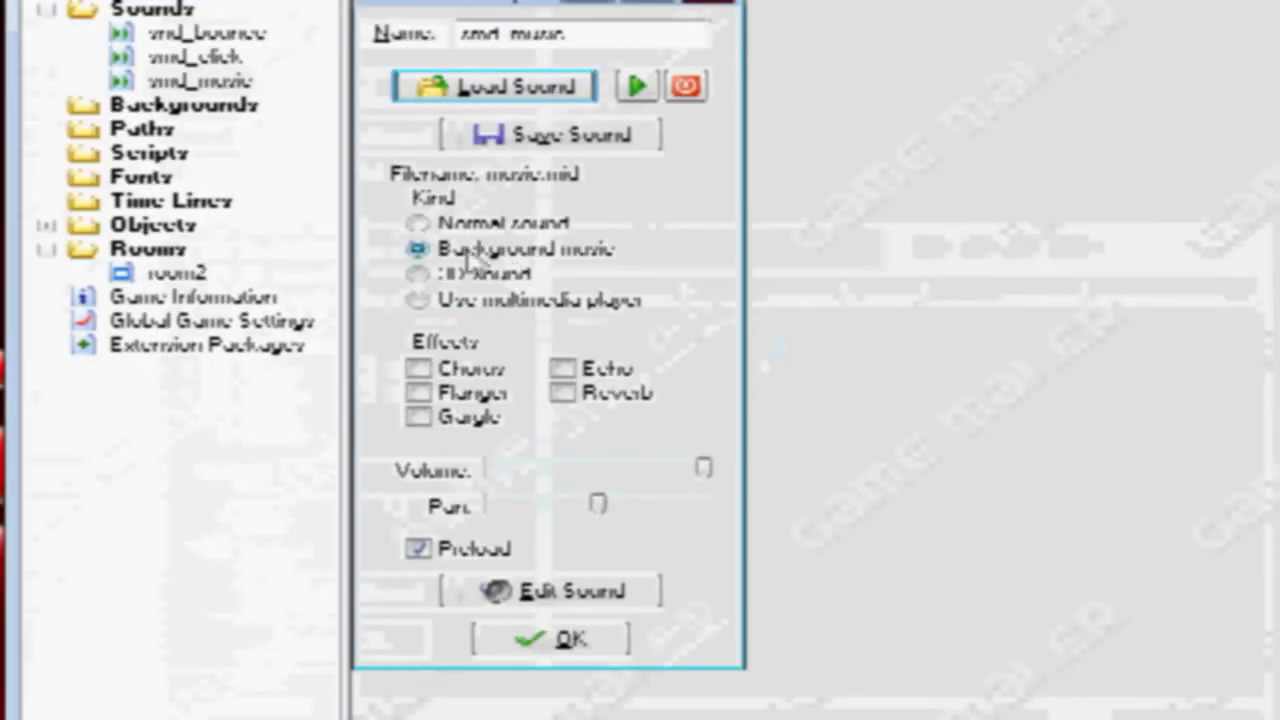
click(590, 636)
Step: Open obj_clown and add a Play Sound action for smd_music to its Create event
click(45, 9)
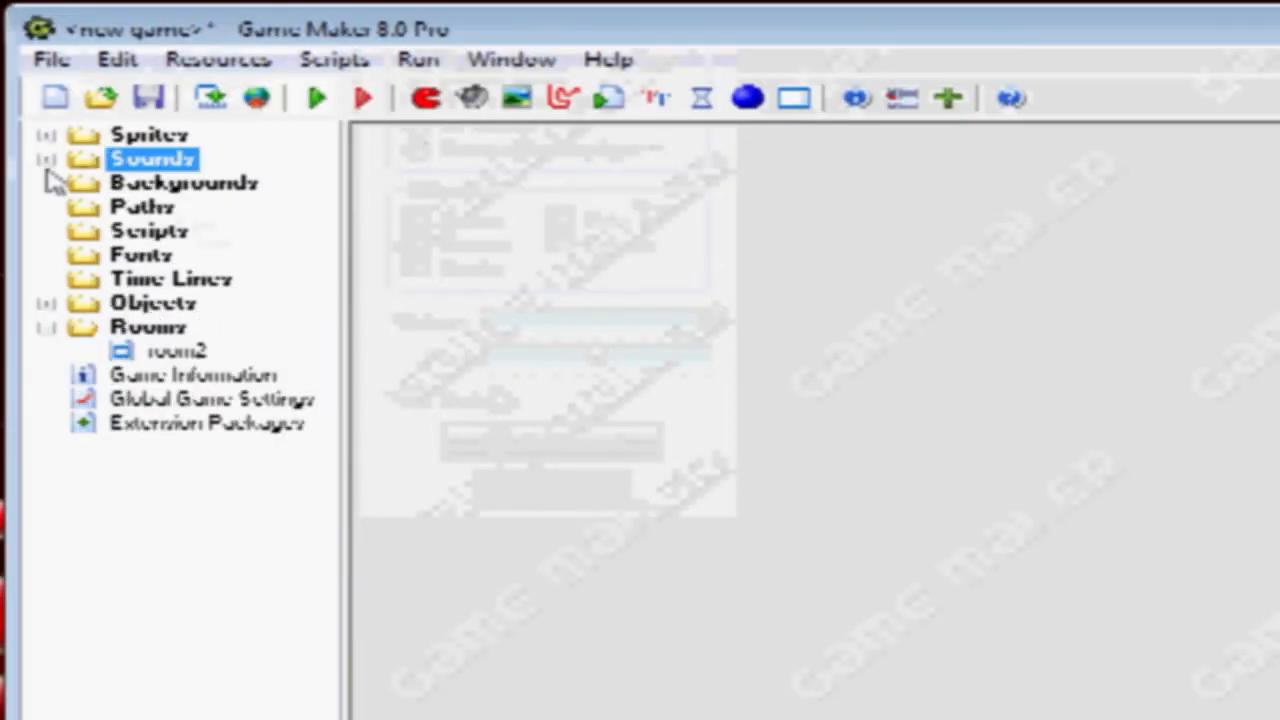
click(45, 329)
double_click(80, 305)
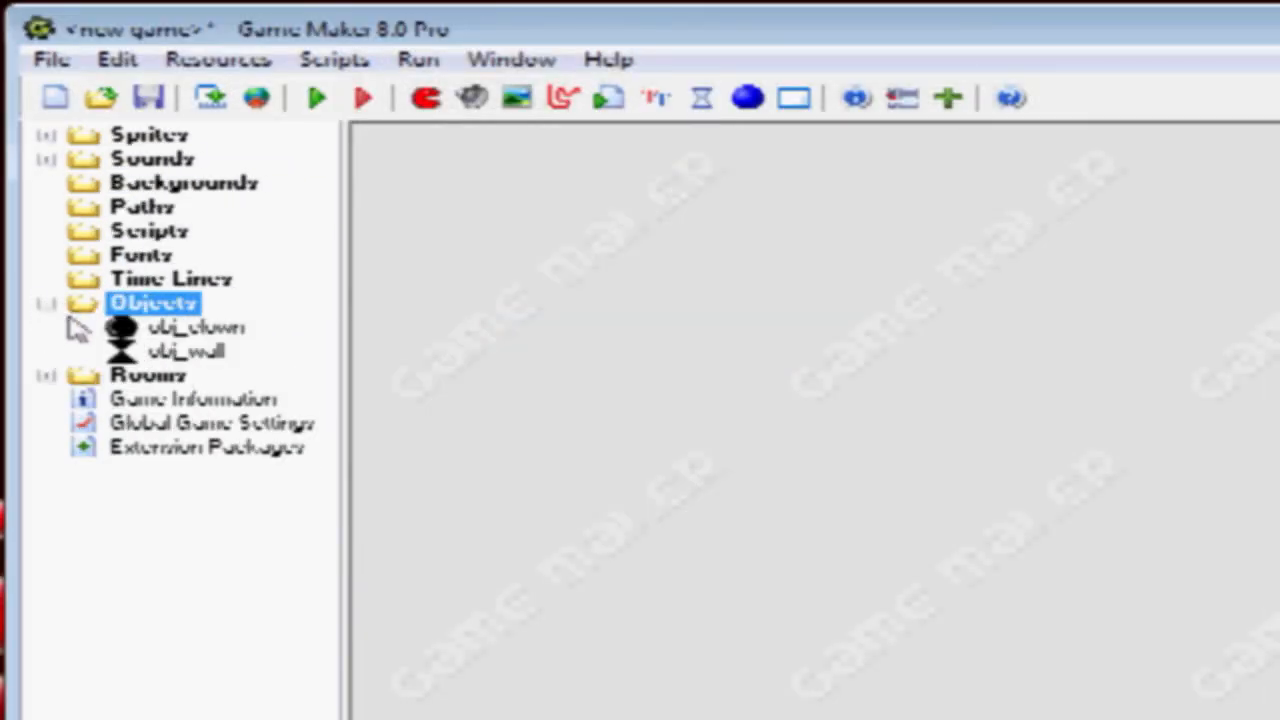
double_click(192, 327)
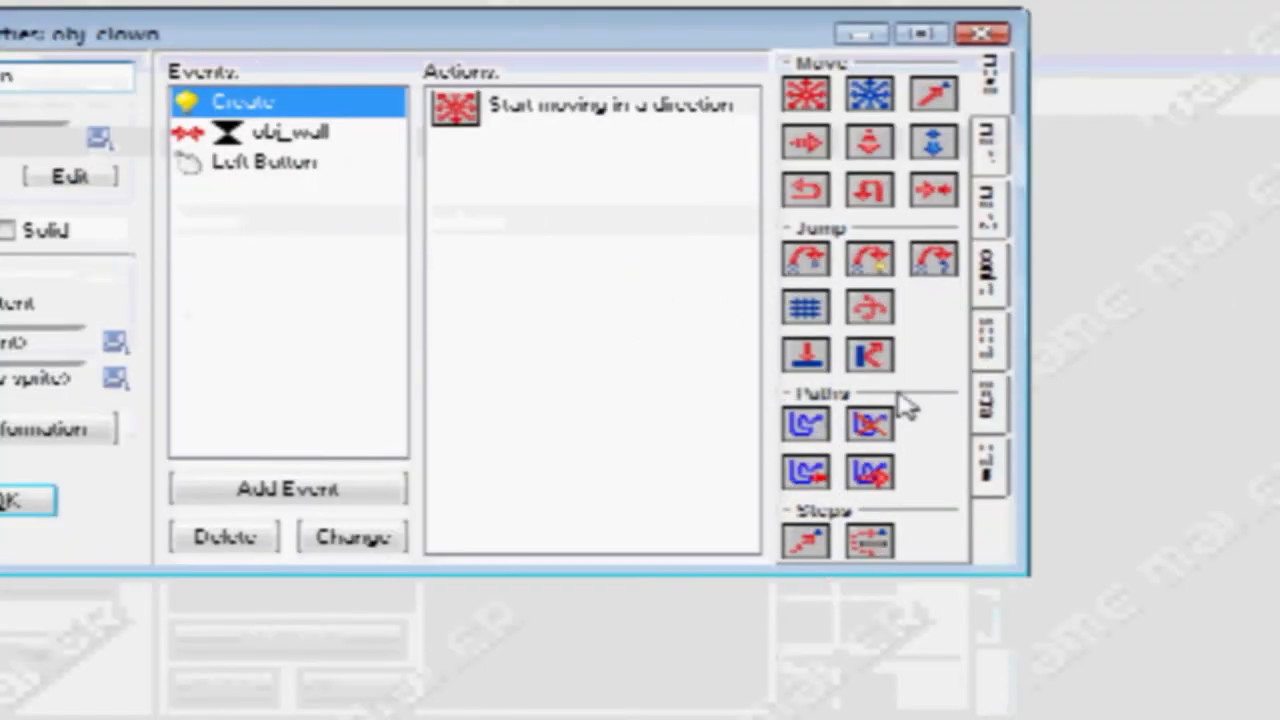
click(988, 420)
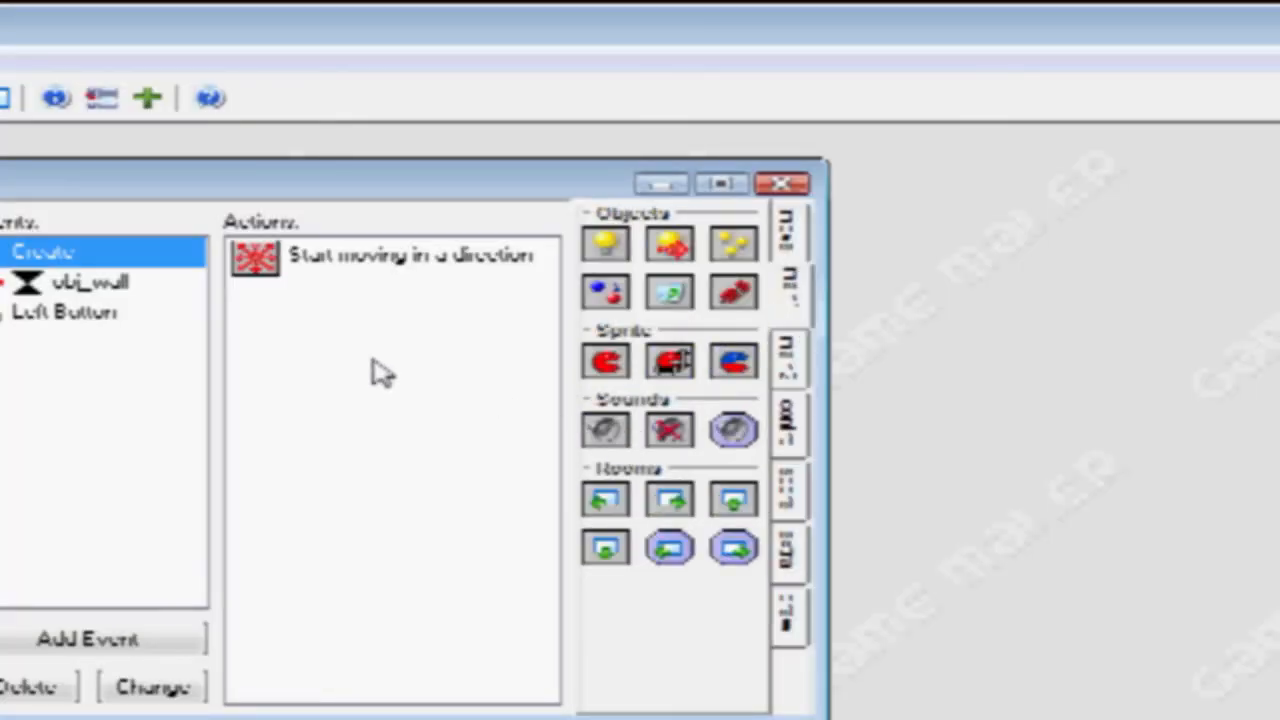
drag(372, 359, 333, 354)
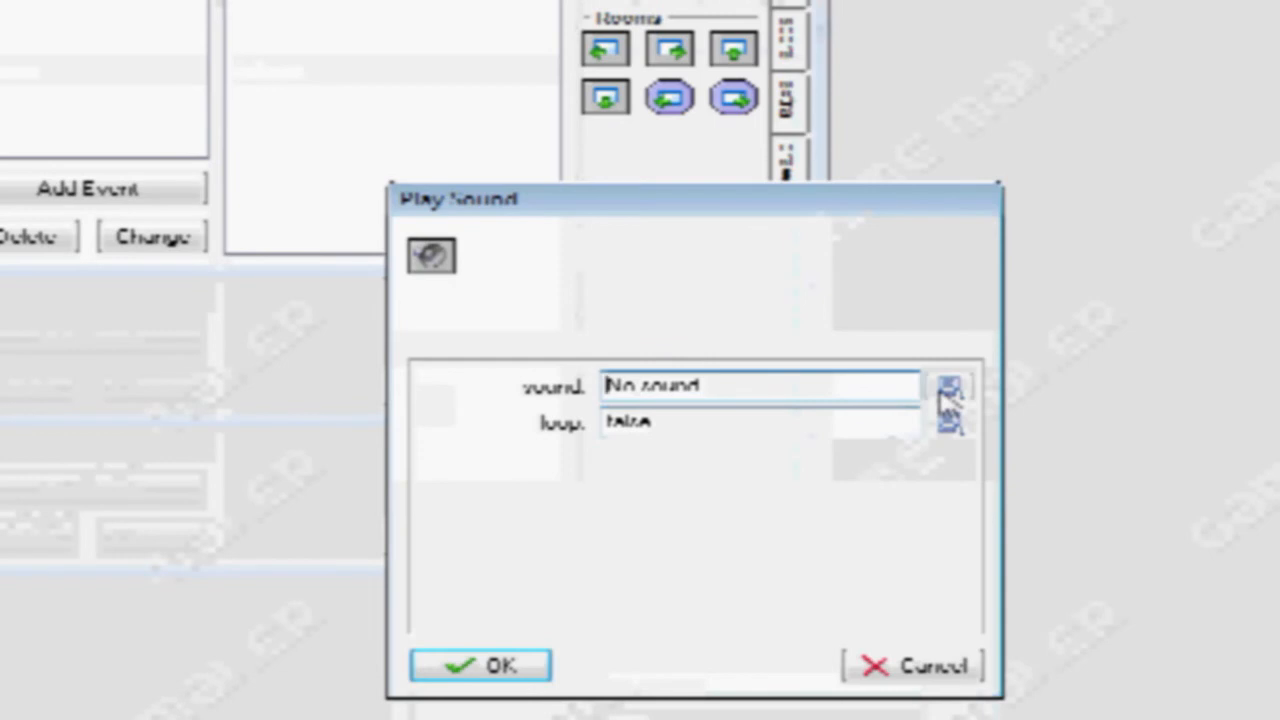
click(945, 388)
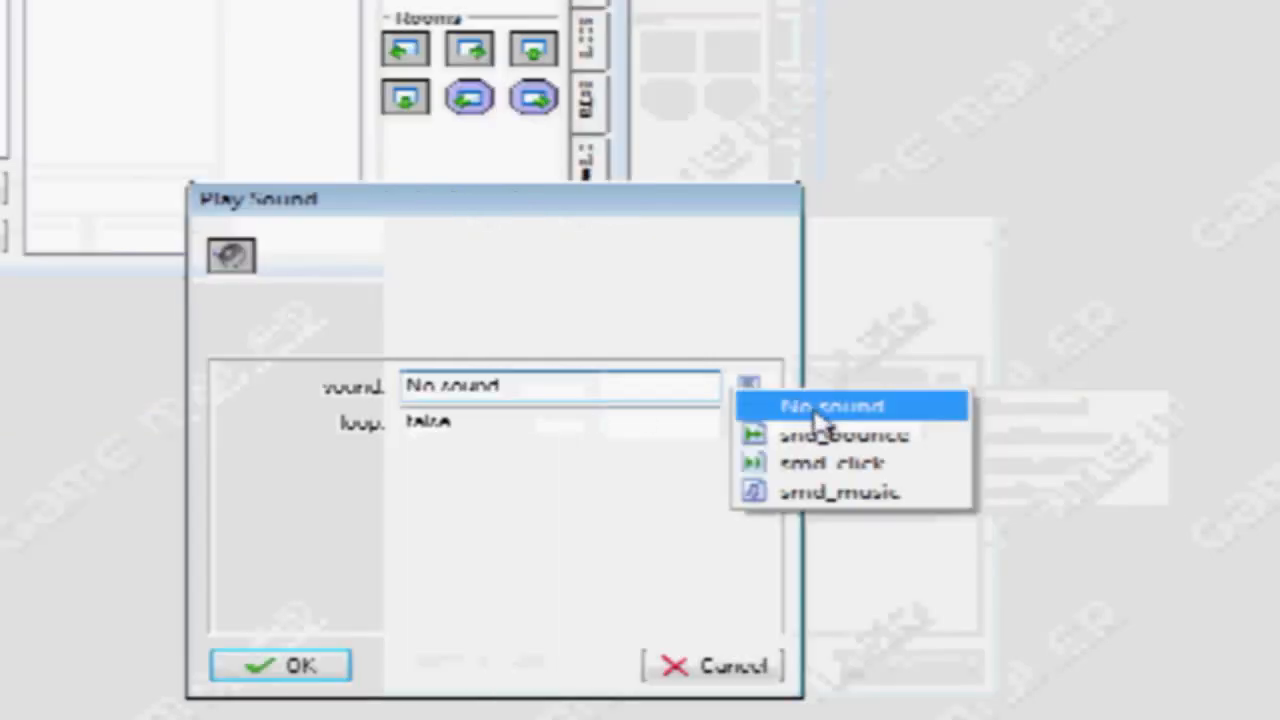
click(1012, 491)
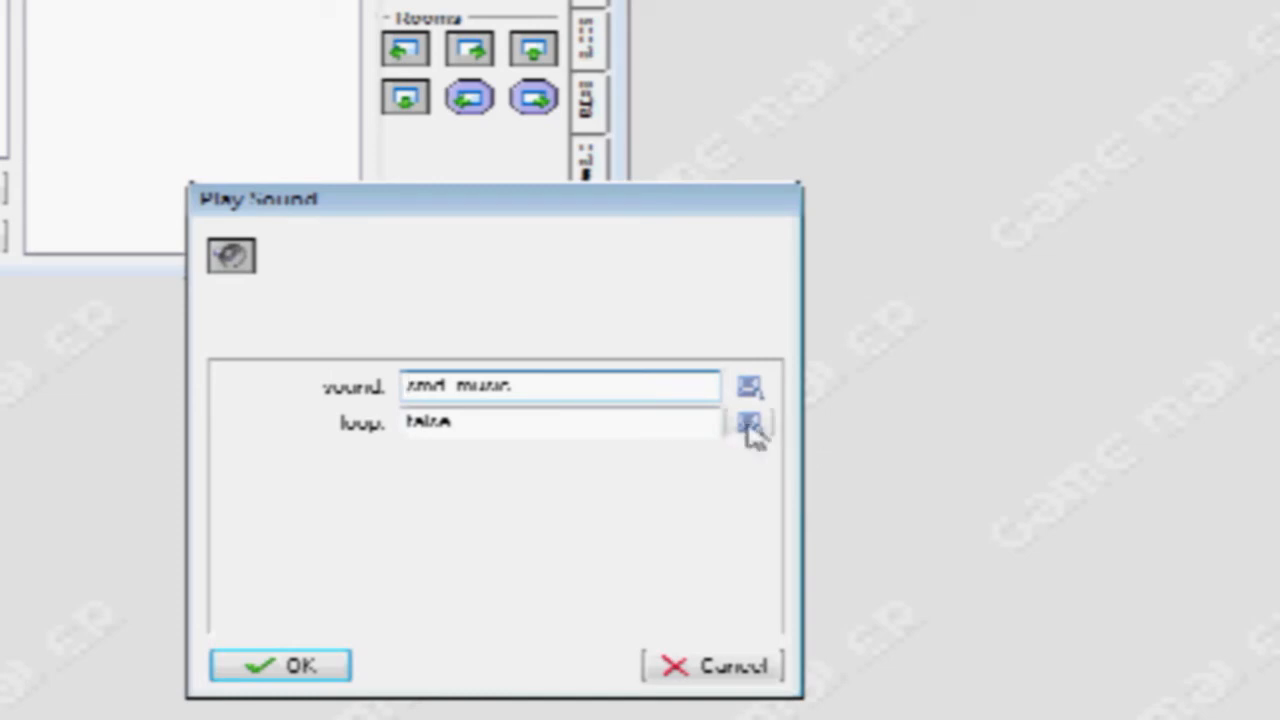
click(751, 425)
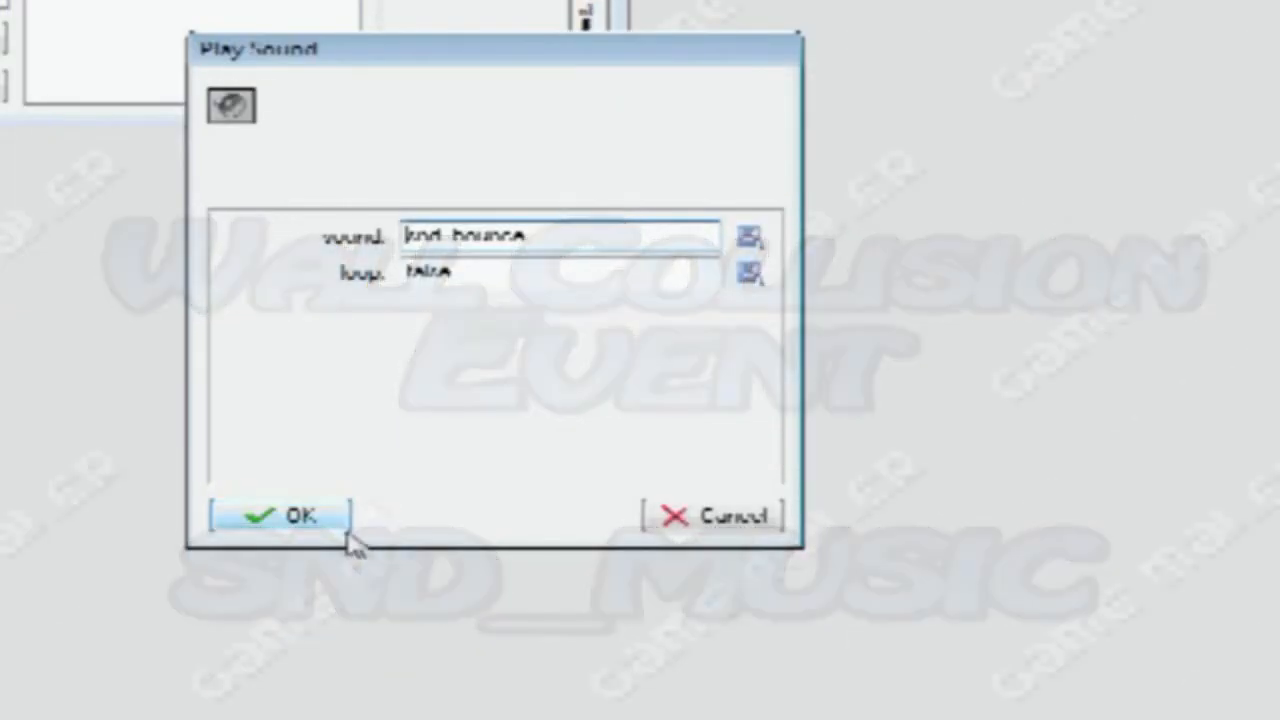
click(345, 528)
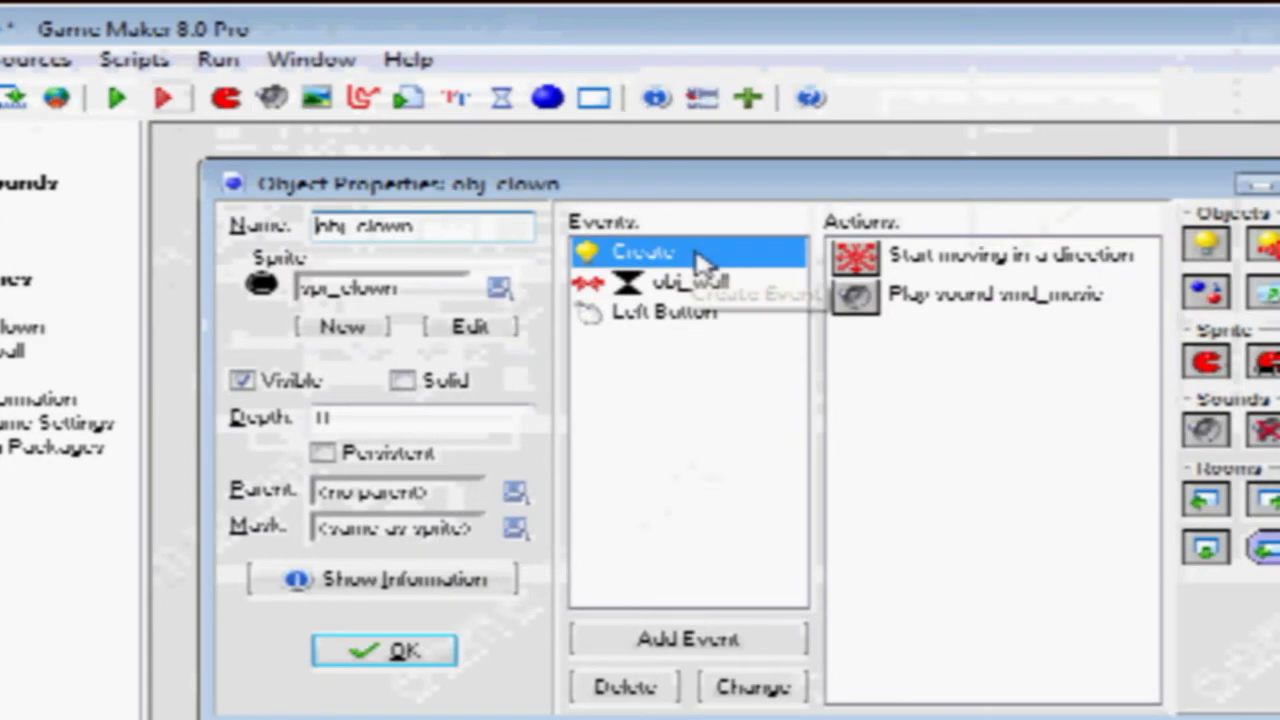
Step: Add a Play Sound action for snd_bounce to obj_clown's collision event with obj_wall
click(697, 277)
drag(806, 430, 528, 369)
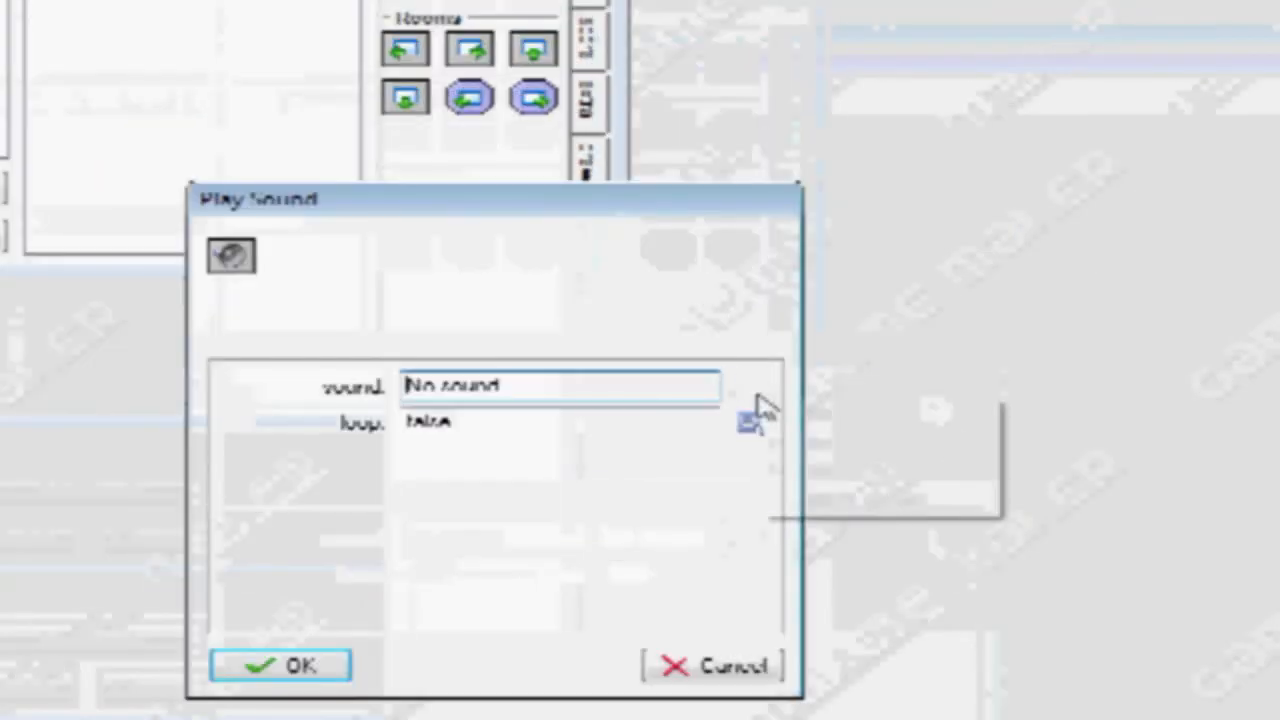
click(757, 393)
click(805, 434)
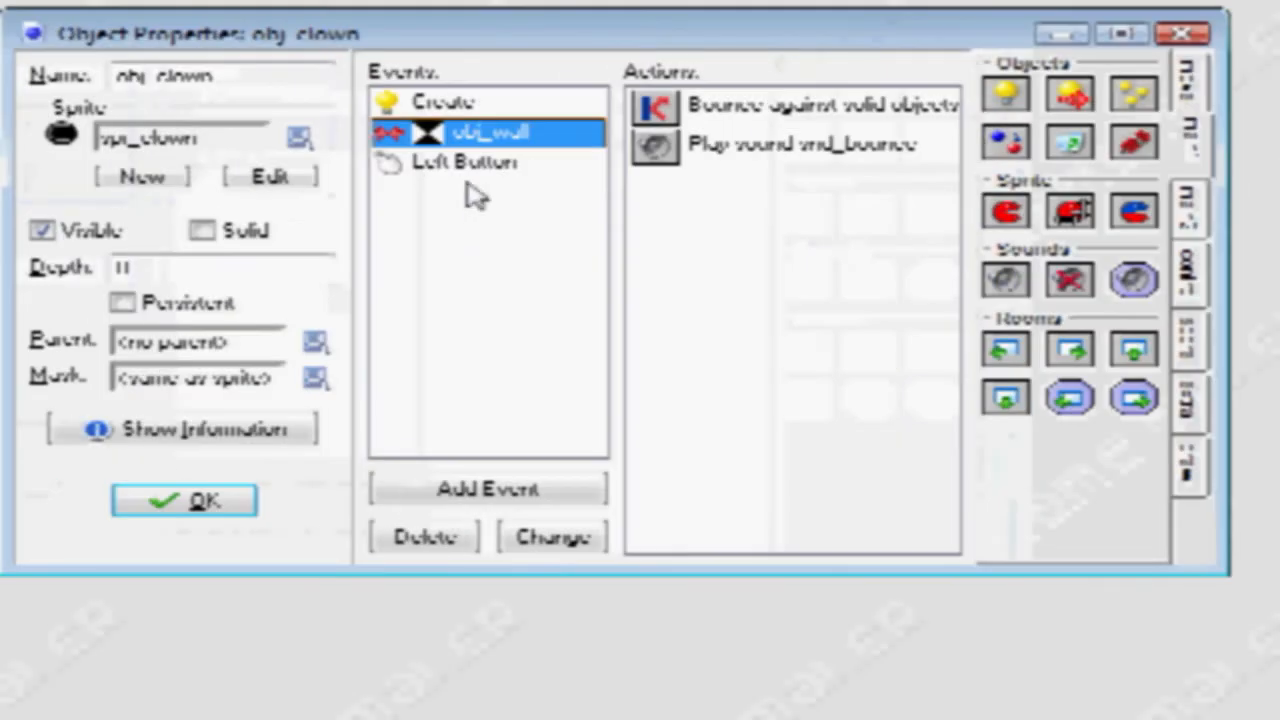
Step: Add a Play Sound action for smd_click to obj_clown's Left Button event, with loop left at false
click(474, 197)
drag(1006, 430, 955, 471)
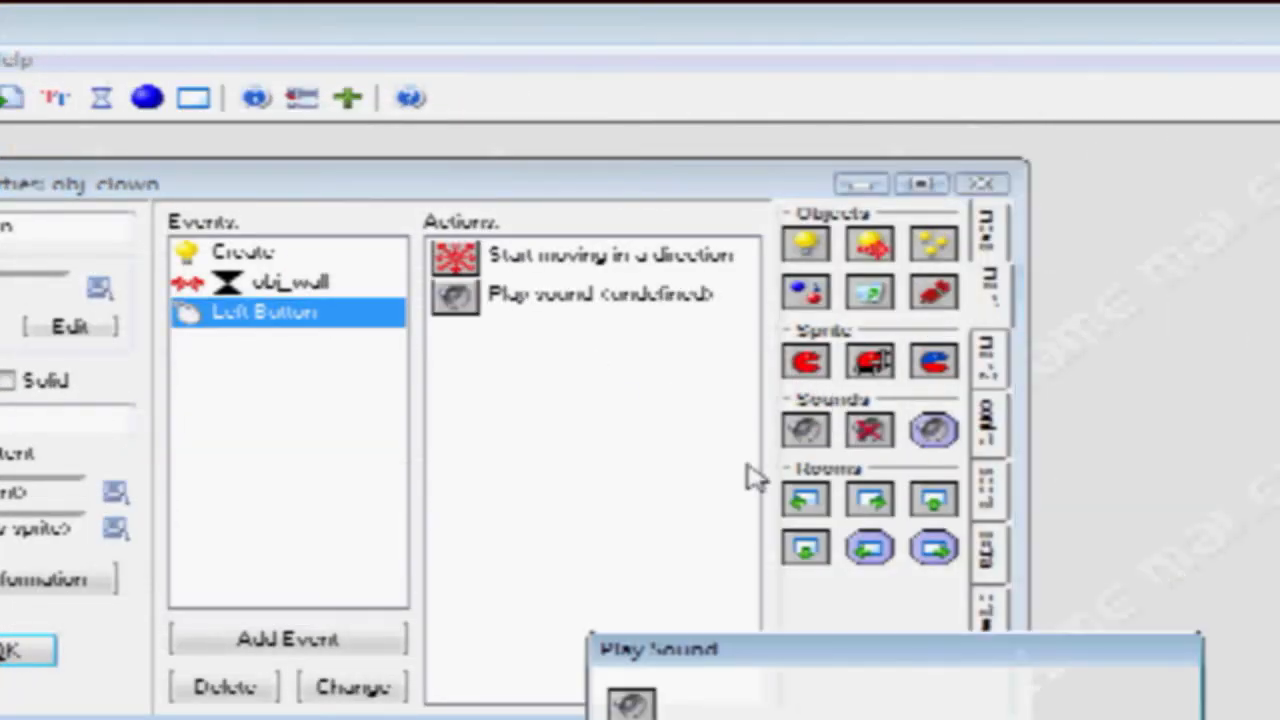
click(1279, 719)
click(837, 471)
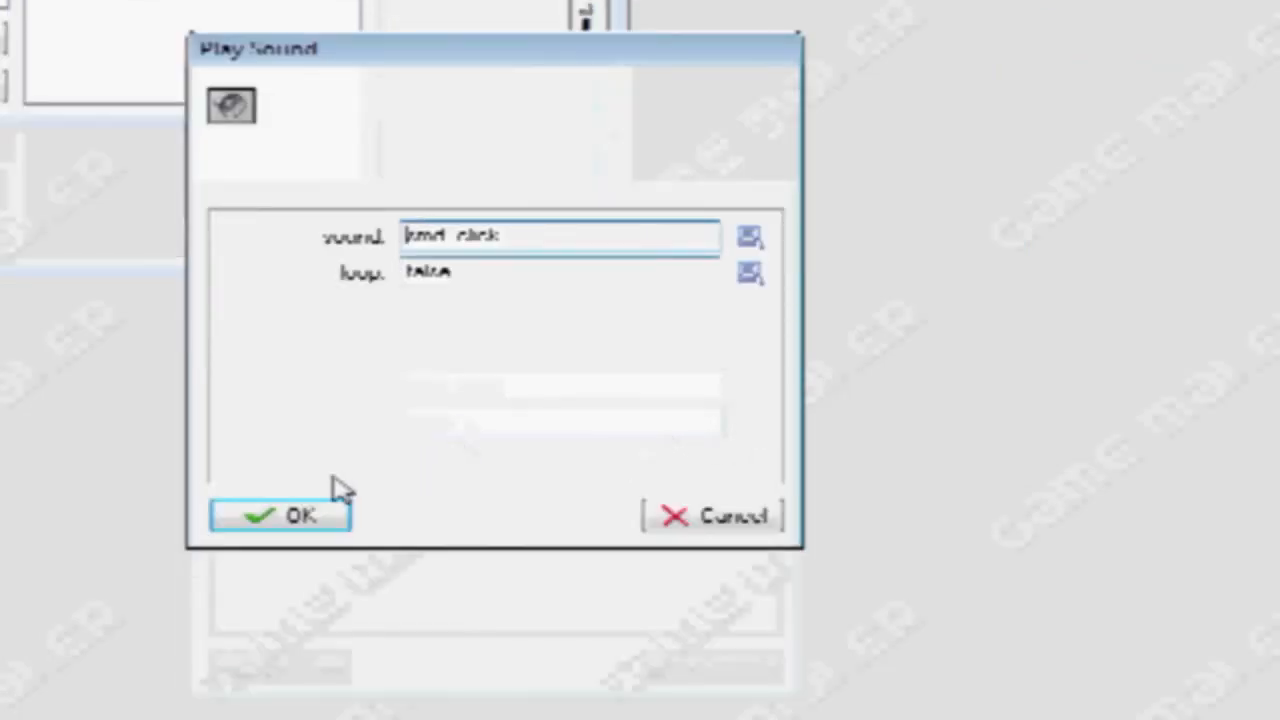
click(280, 665)
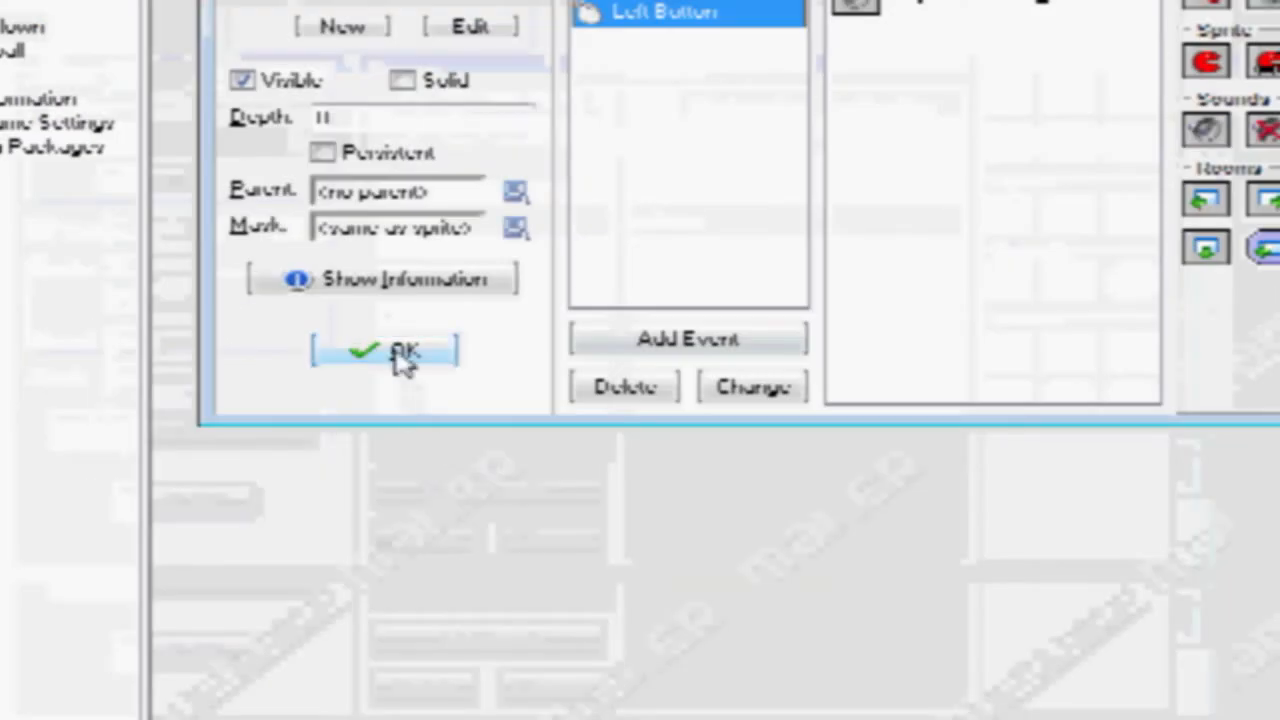
Step: Accept the obj_clown changes and create a background resource named back_only
click(184, 651)
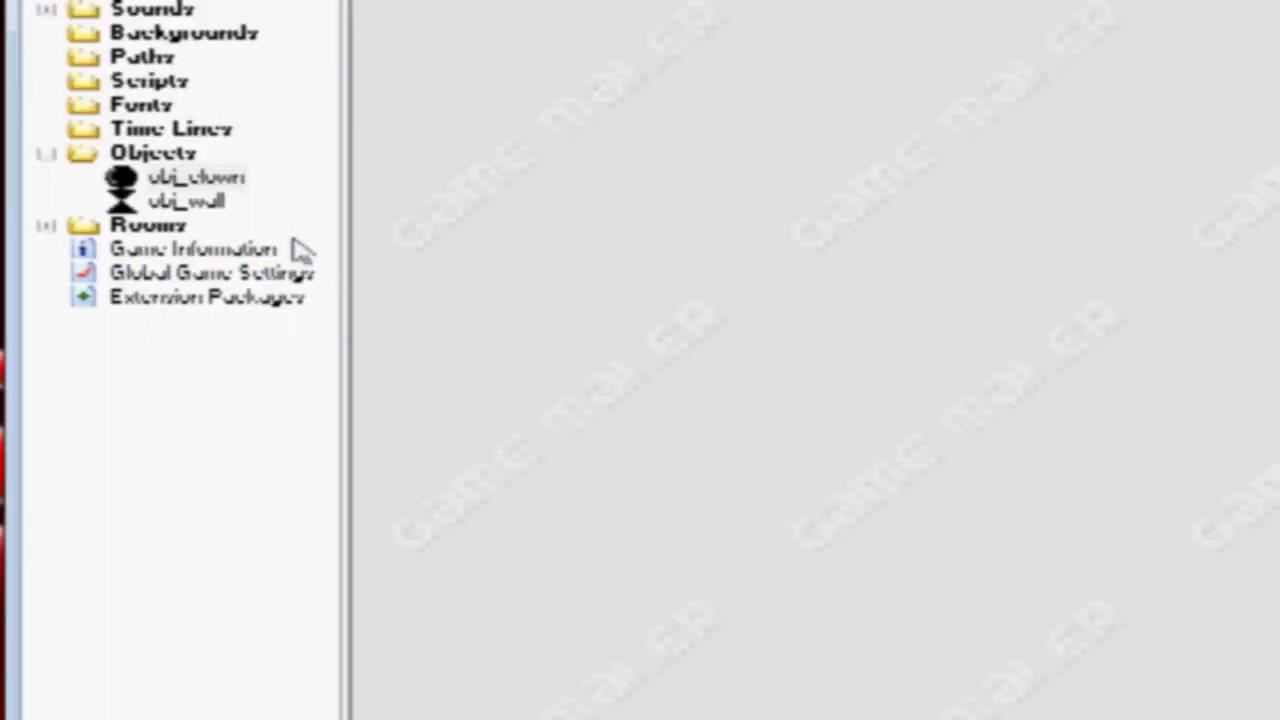
click(45, 152)
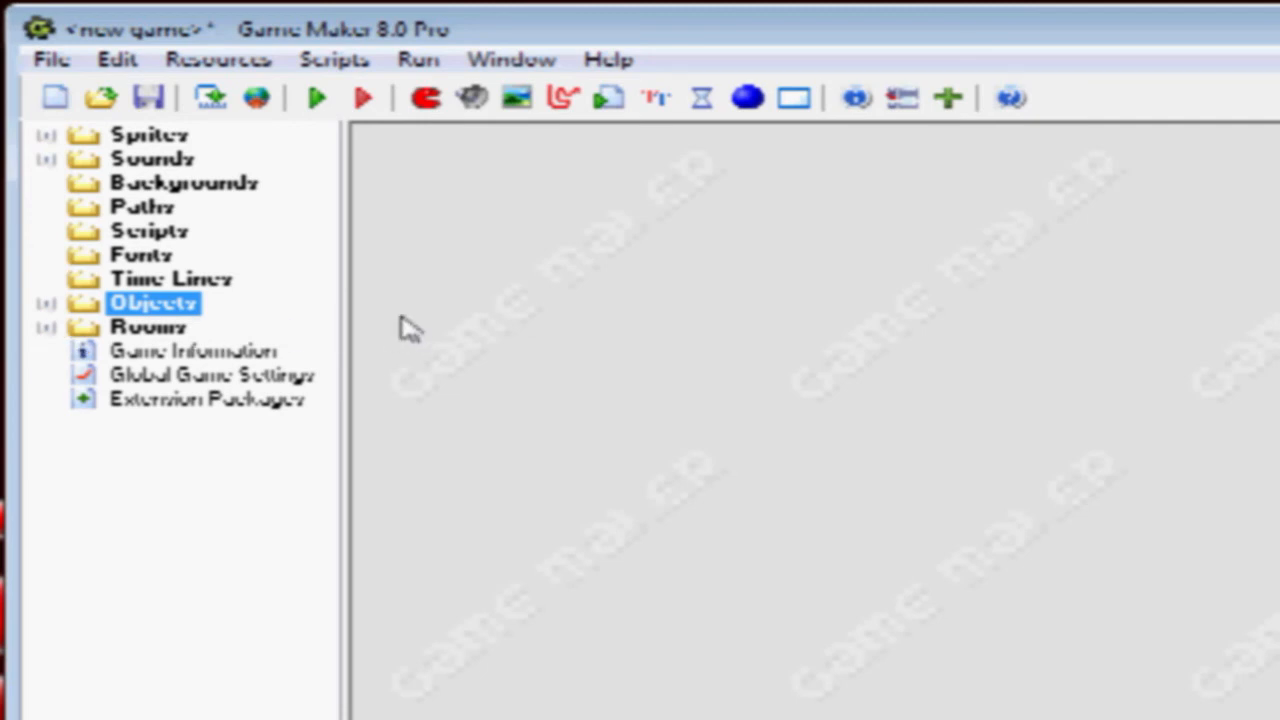
right_click(252, 188)
click(486, 204)
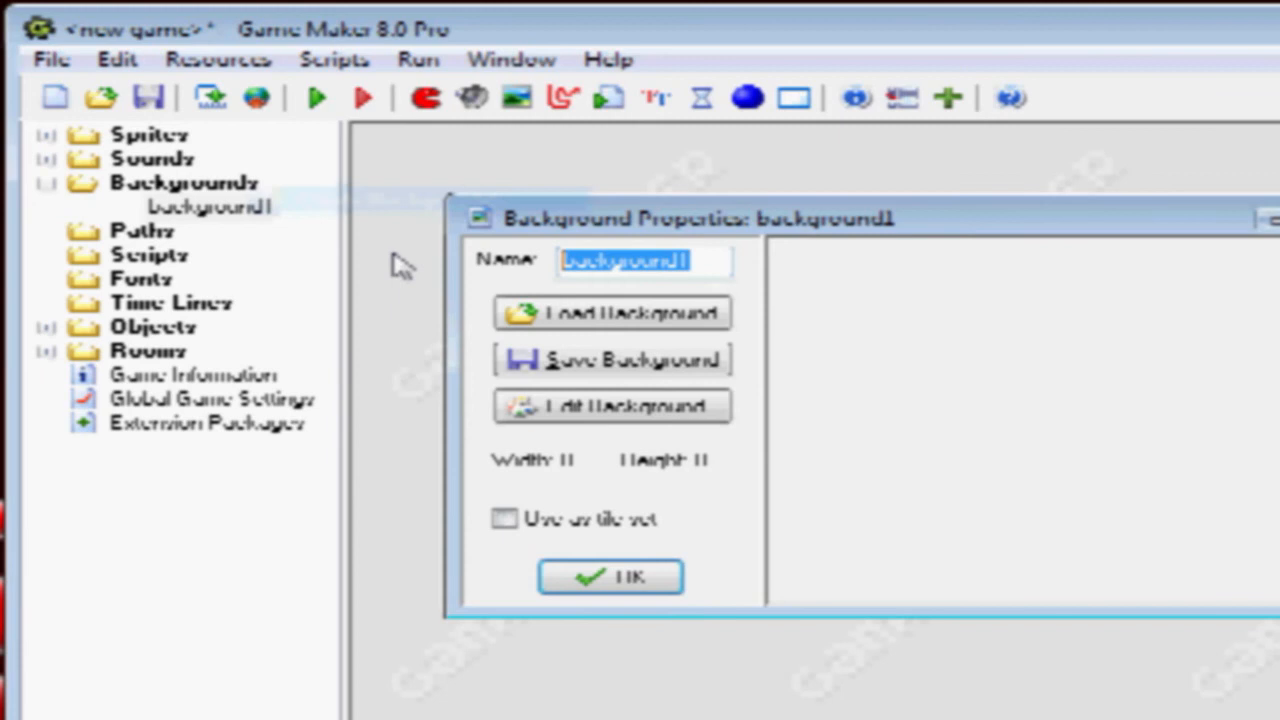
text(back)
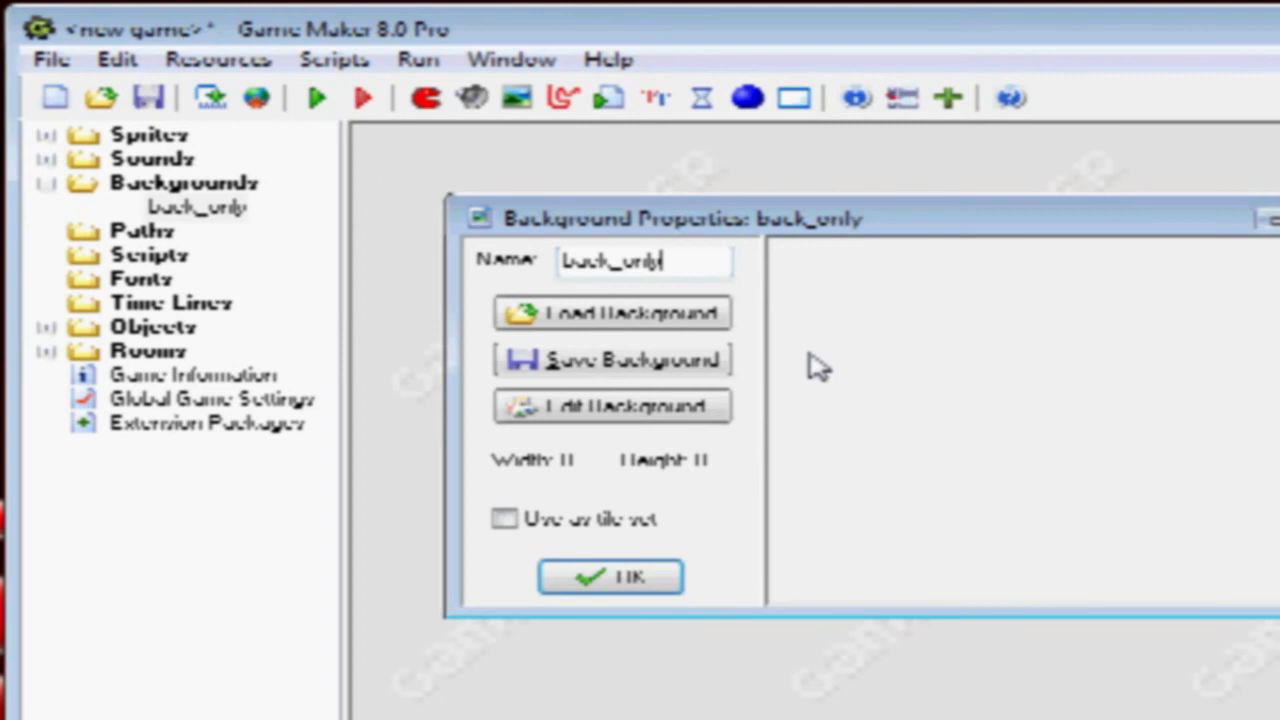
Step: Load the red textured background image into back_only and accept the resource
click(614, 312)
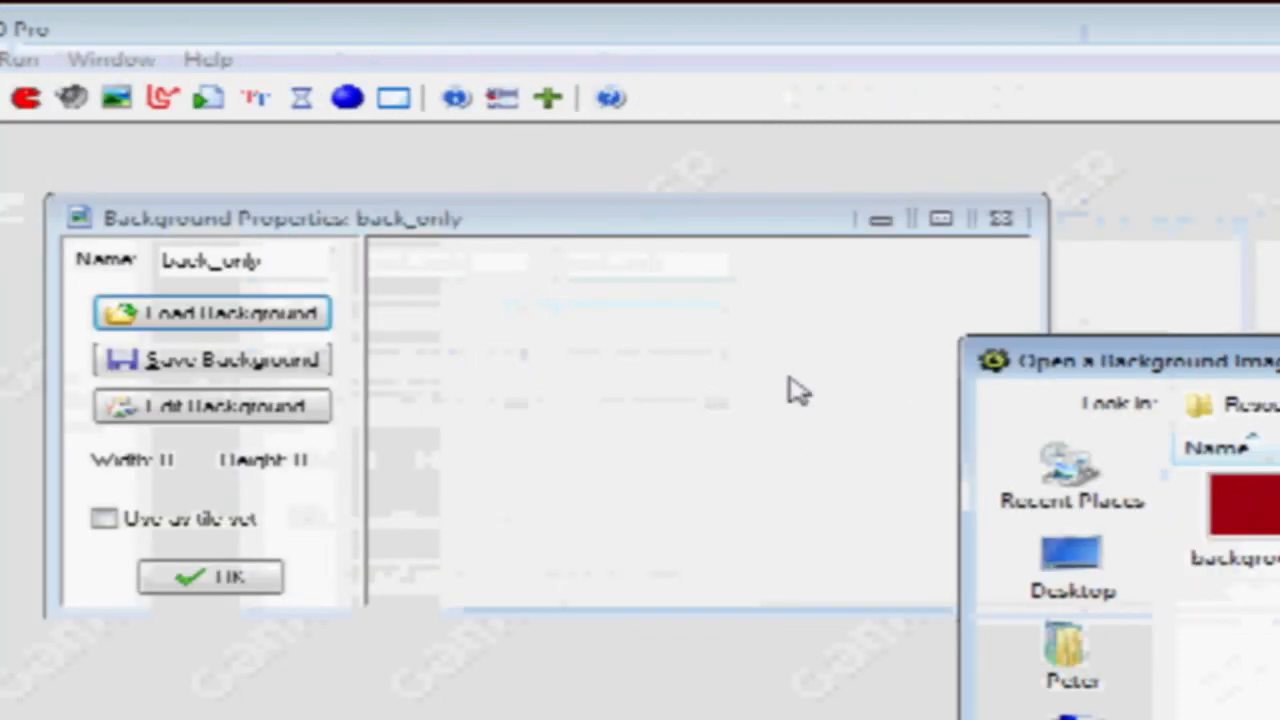
double_click(1088, 518)
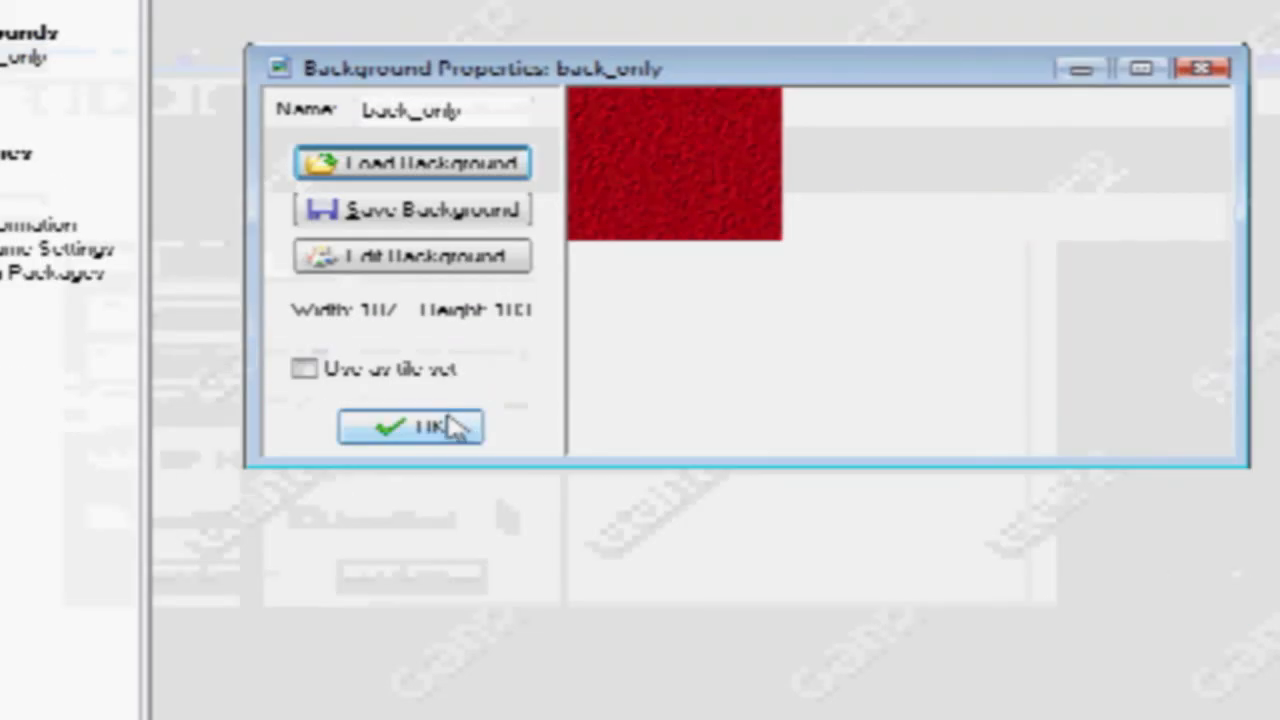
click(452, 427)
Step: Assign back_only as Background 0 of room2 and accept the room
click(46, 351)
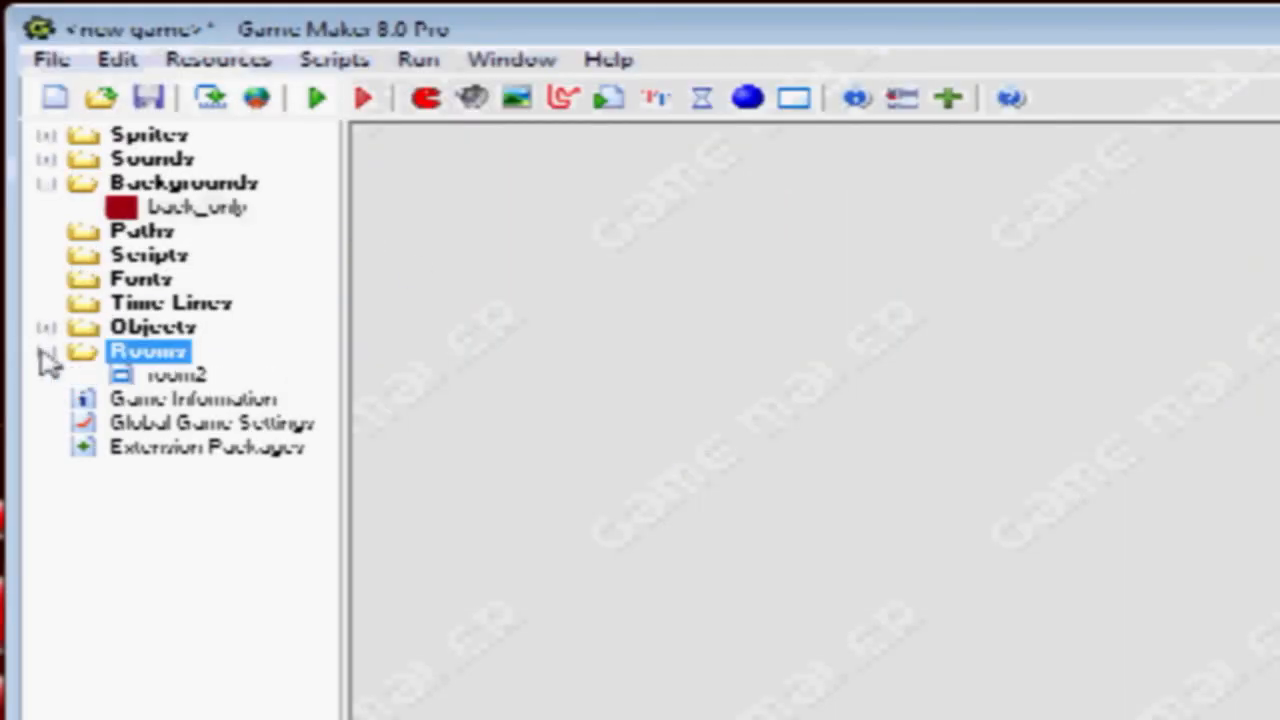
double_click(148, 375)
click(685, 338)
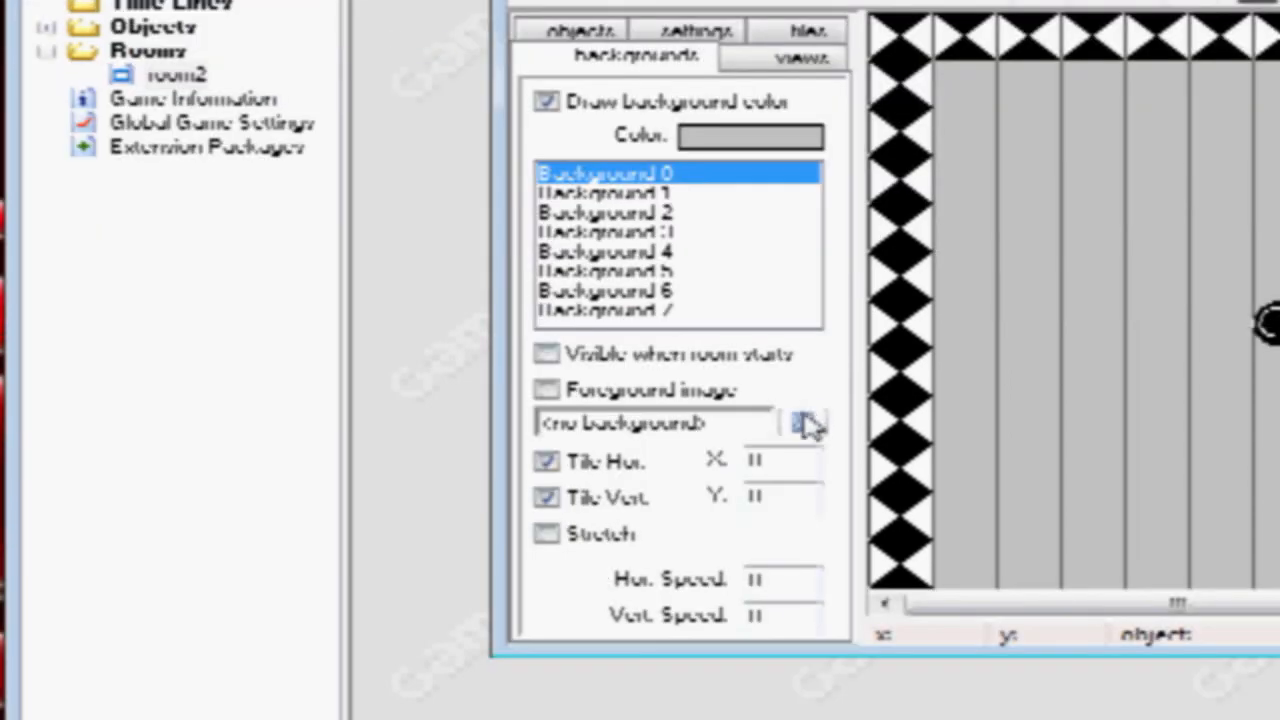
click(806, 423)
click(888, 466)
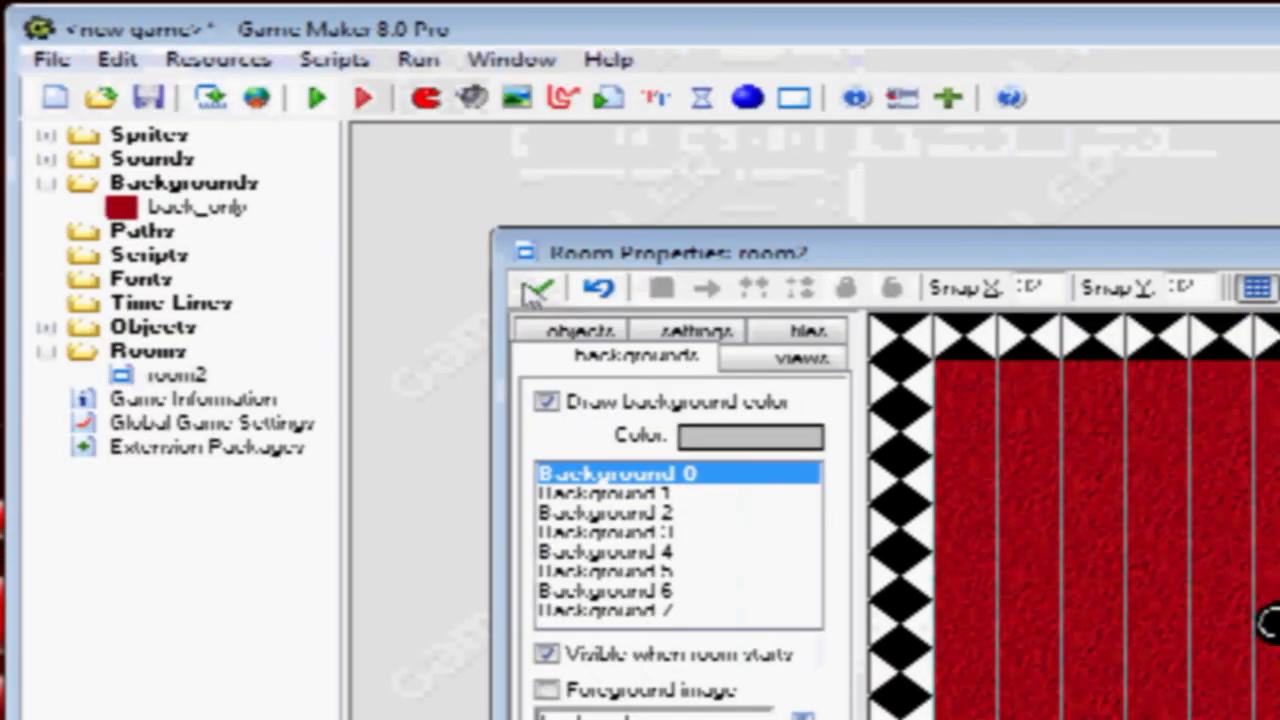
click(535, 290)
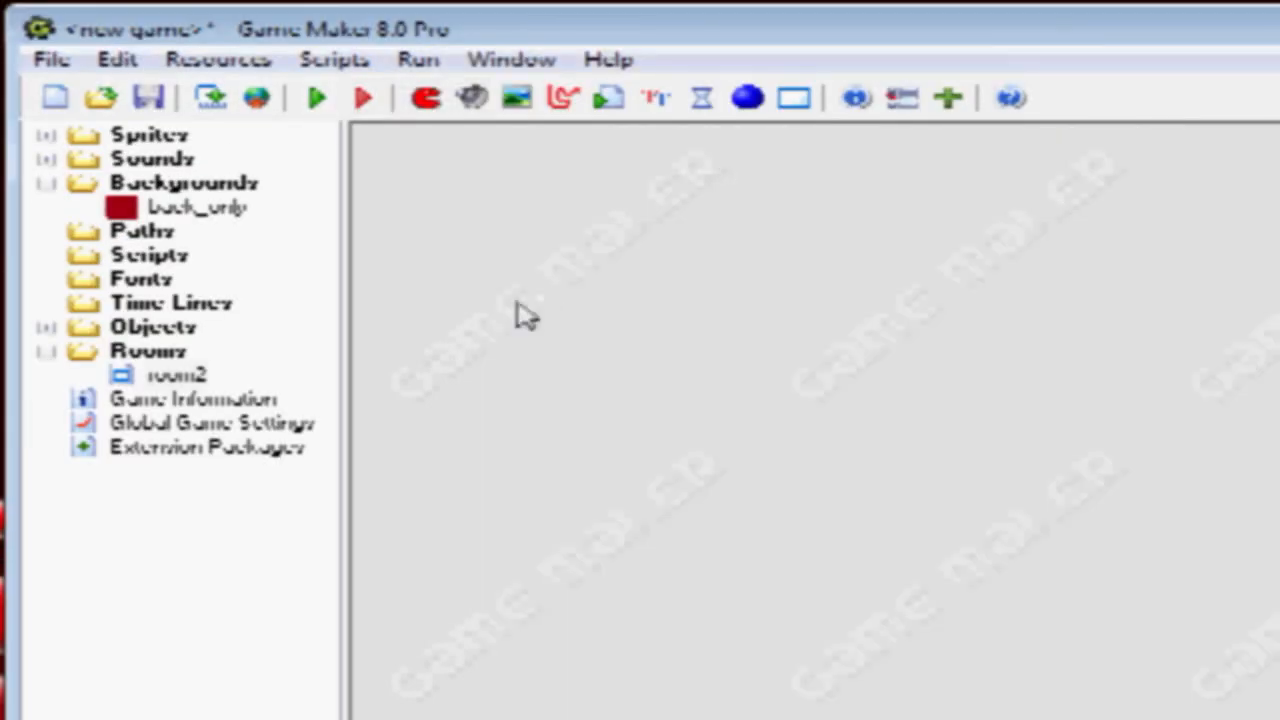
Step: Add a Set Score action with a new score of 5, relative, to obj_clown's Left Button event, and accept the object
click(50, 328)
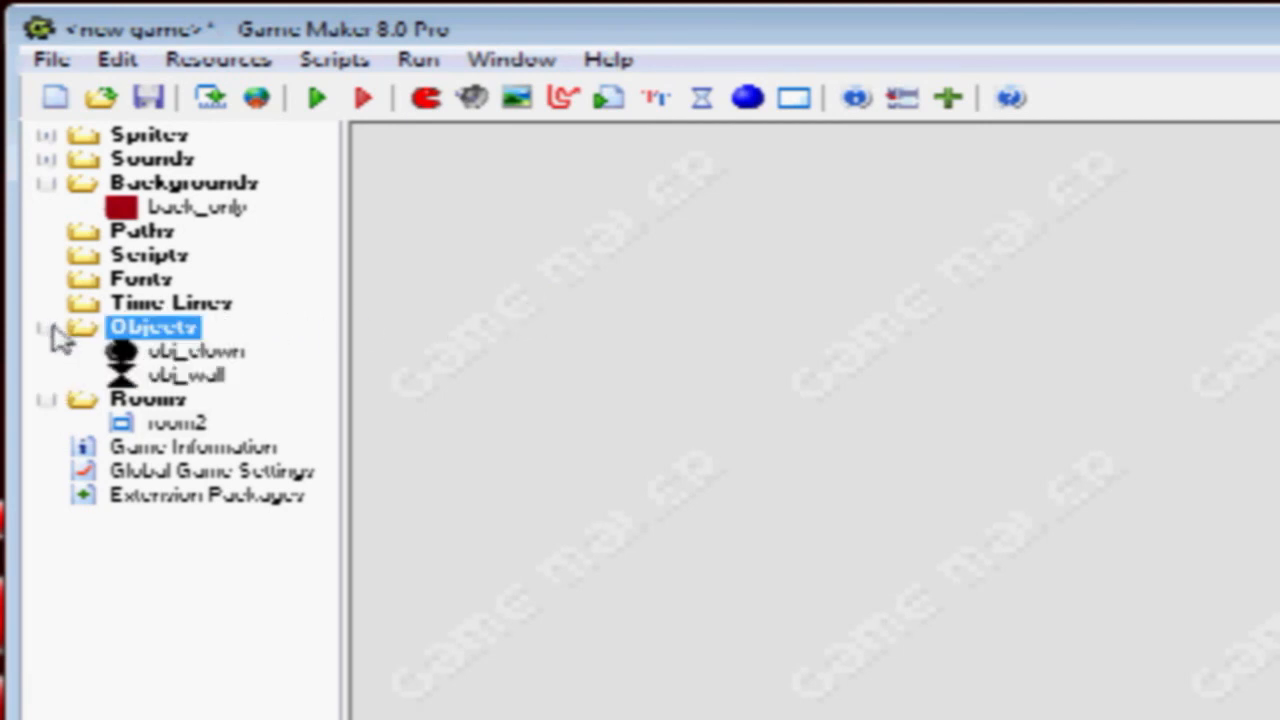
double_click(145, 352)
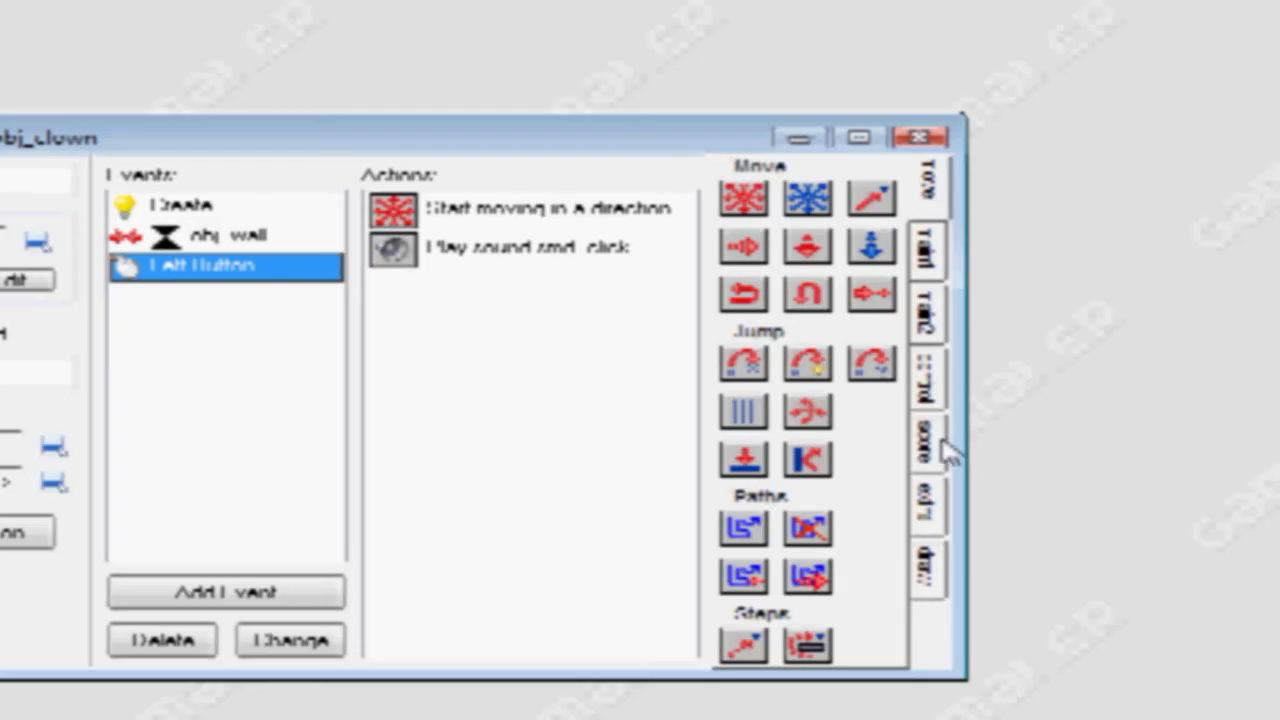
click(943, 449)
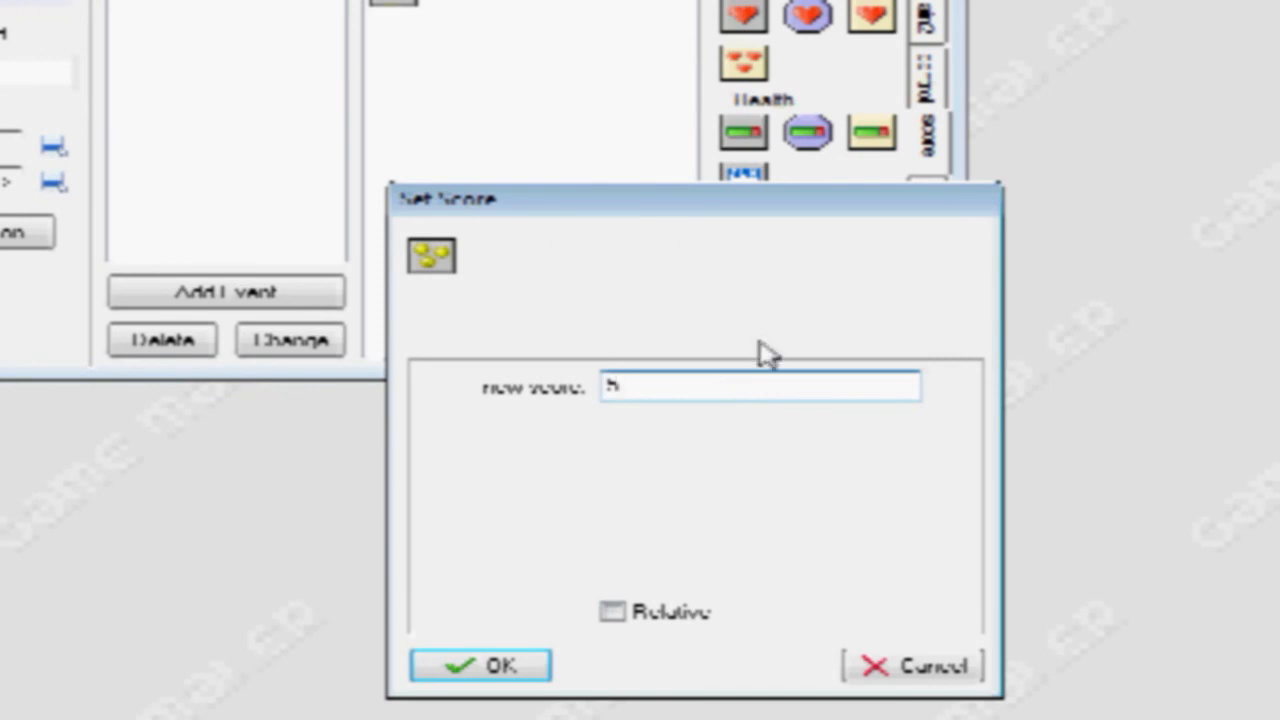
click(611, 611)
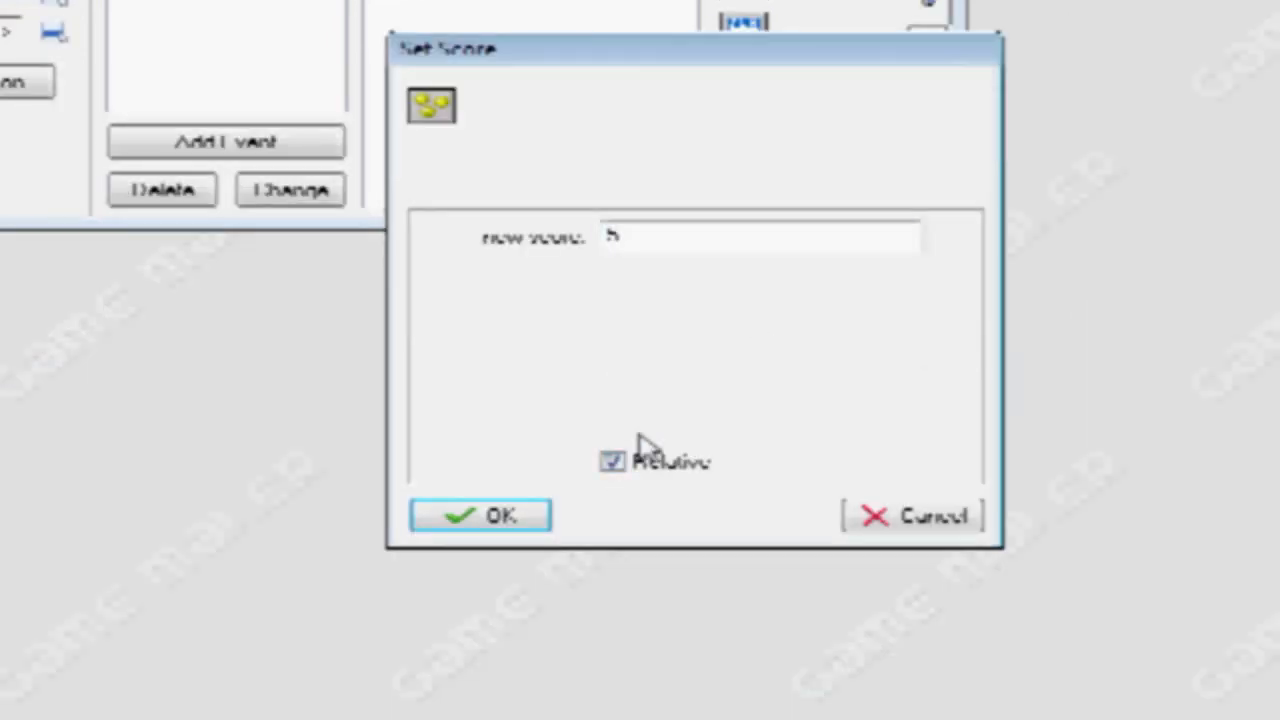
click(452, 519)
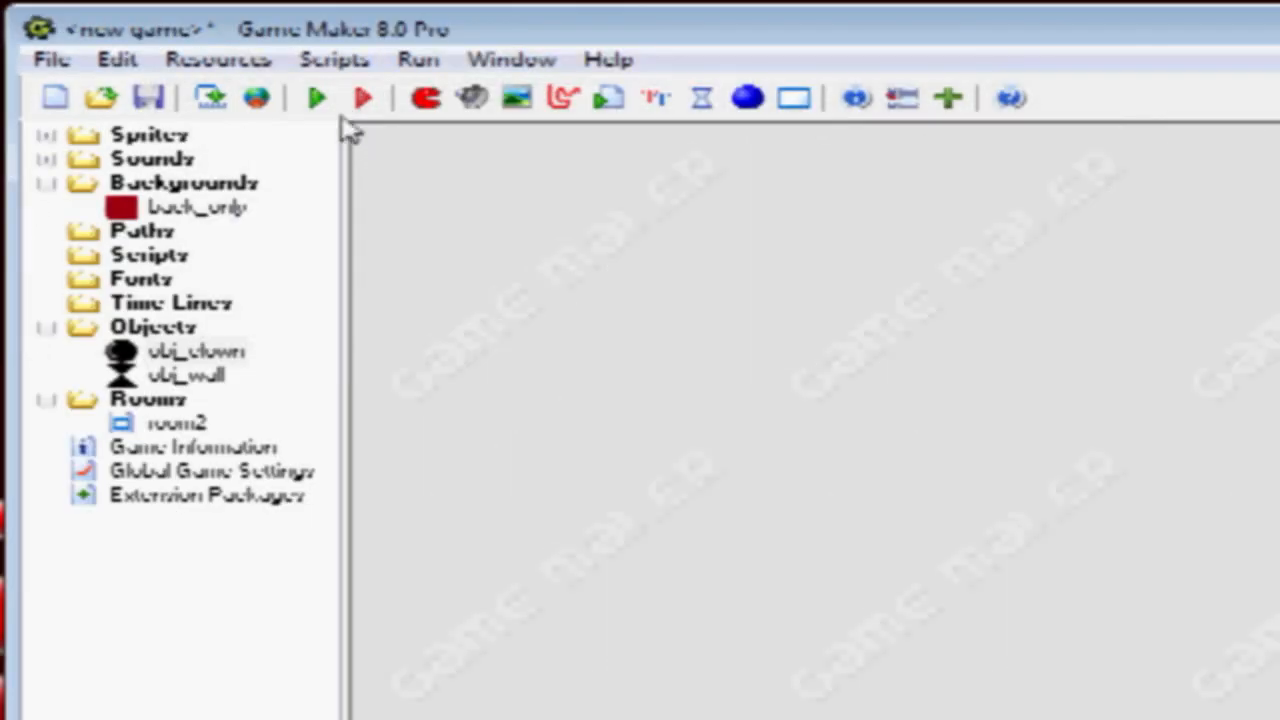
Step: Run the game to test the new background and click scoring
click(318, 99)
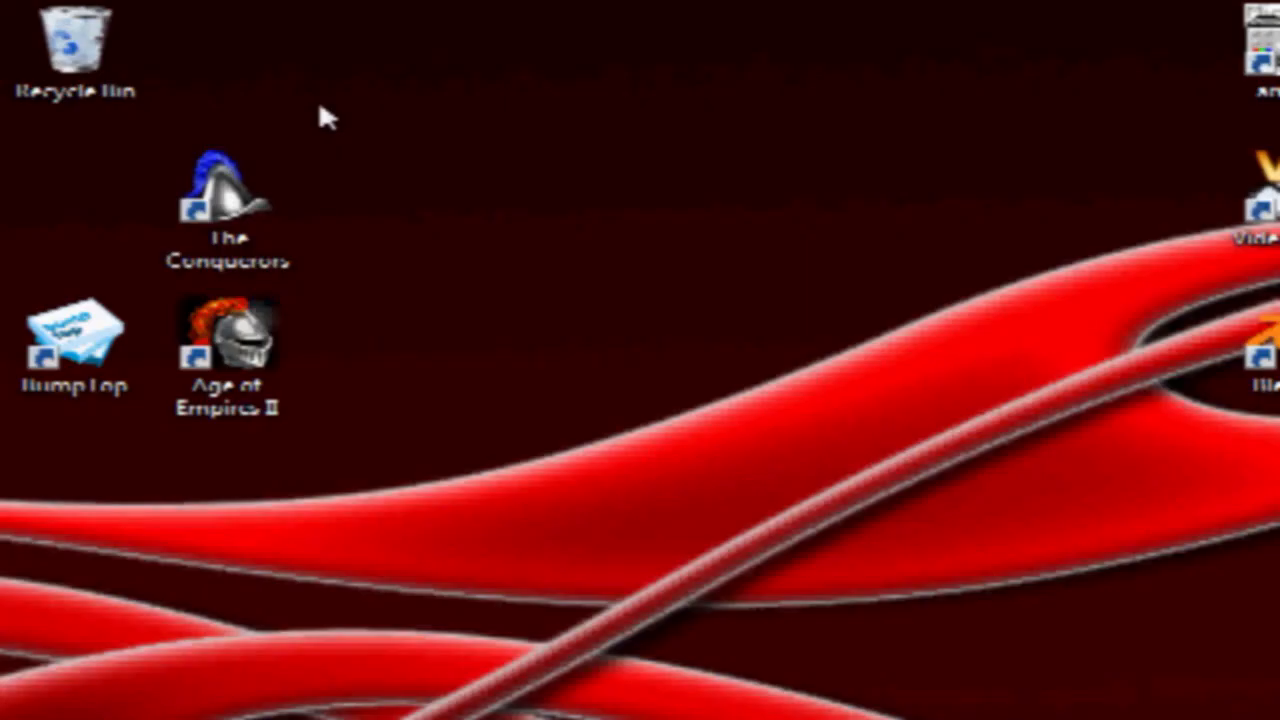